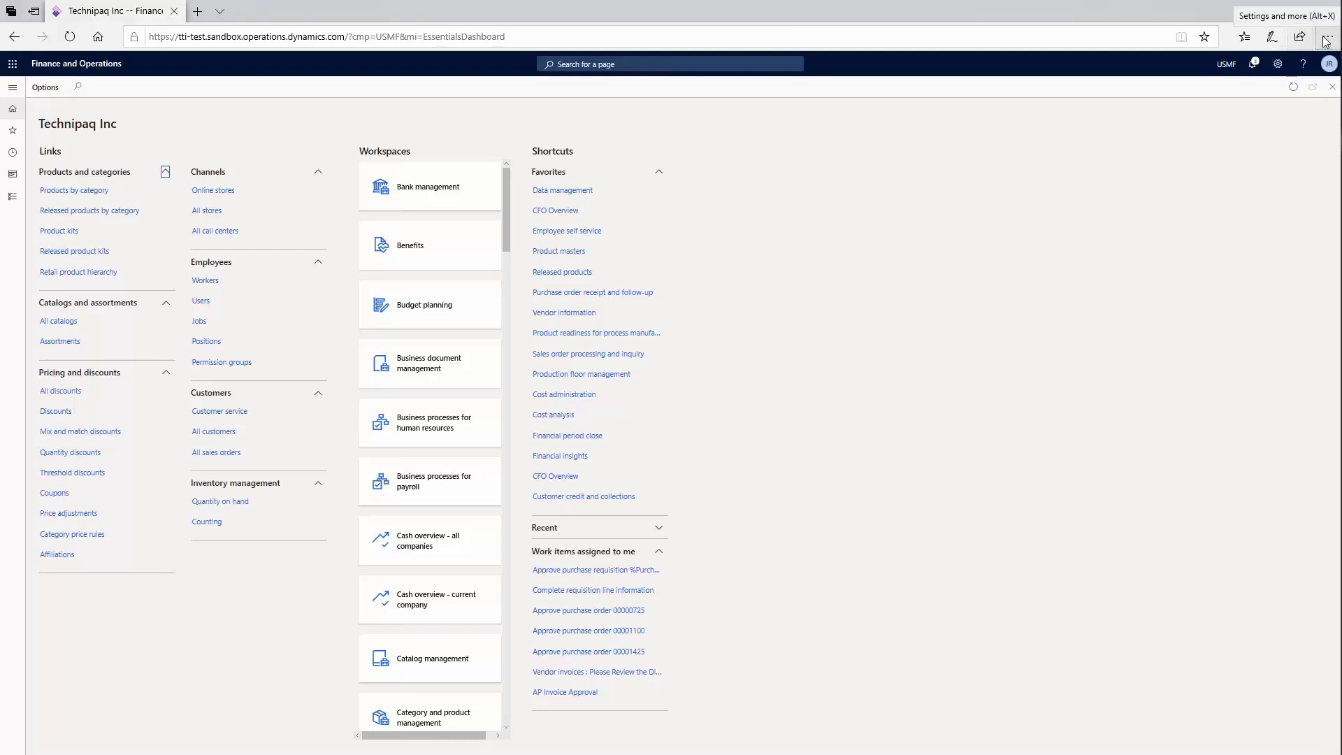
Zoom the Edge page in so the dashboard's links and workspace tiles appear larger
click(1325, 41)
click(1298, 119)
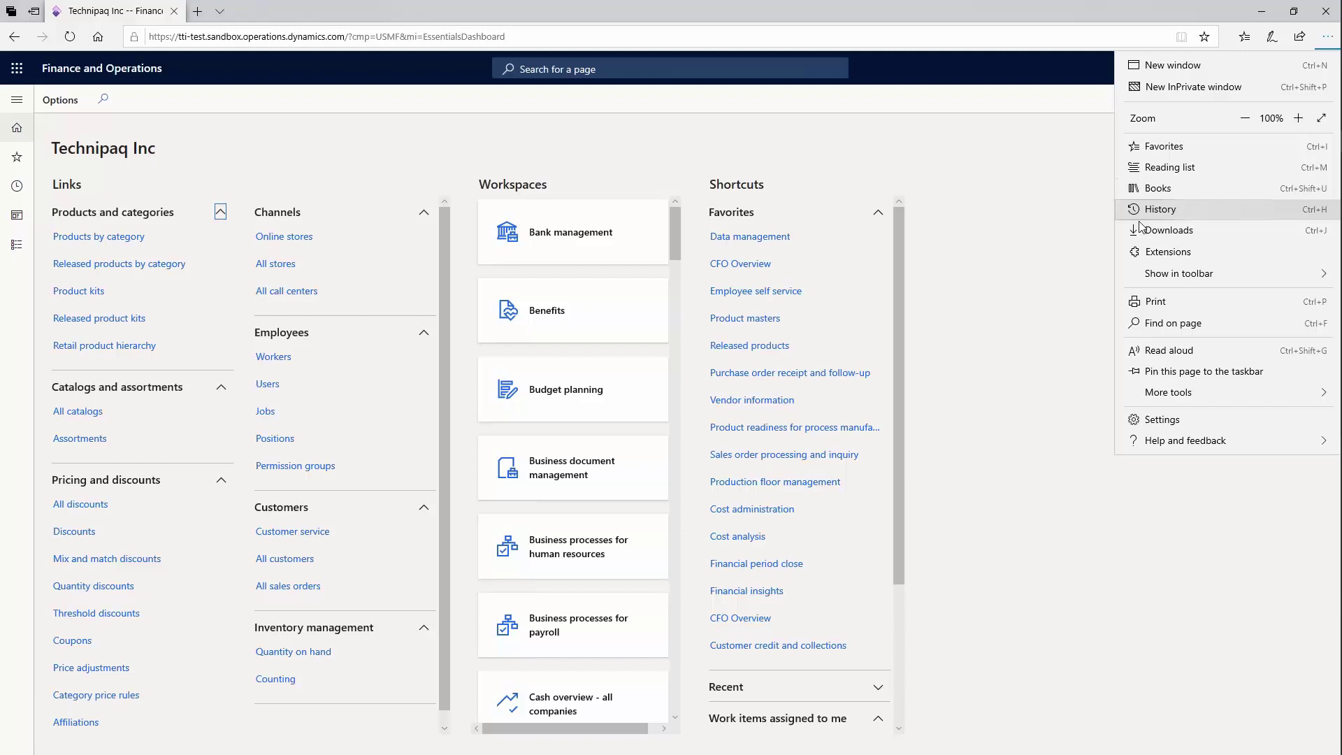
click(1044, 341)
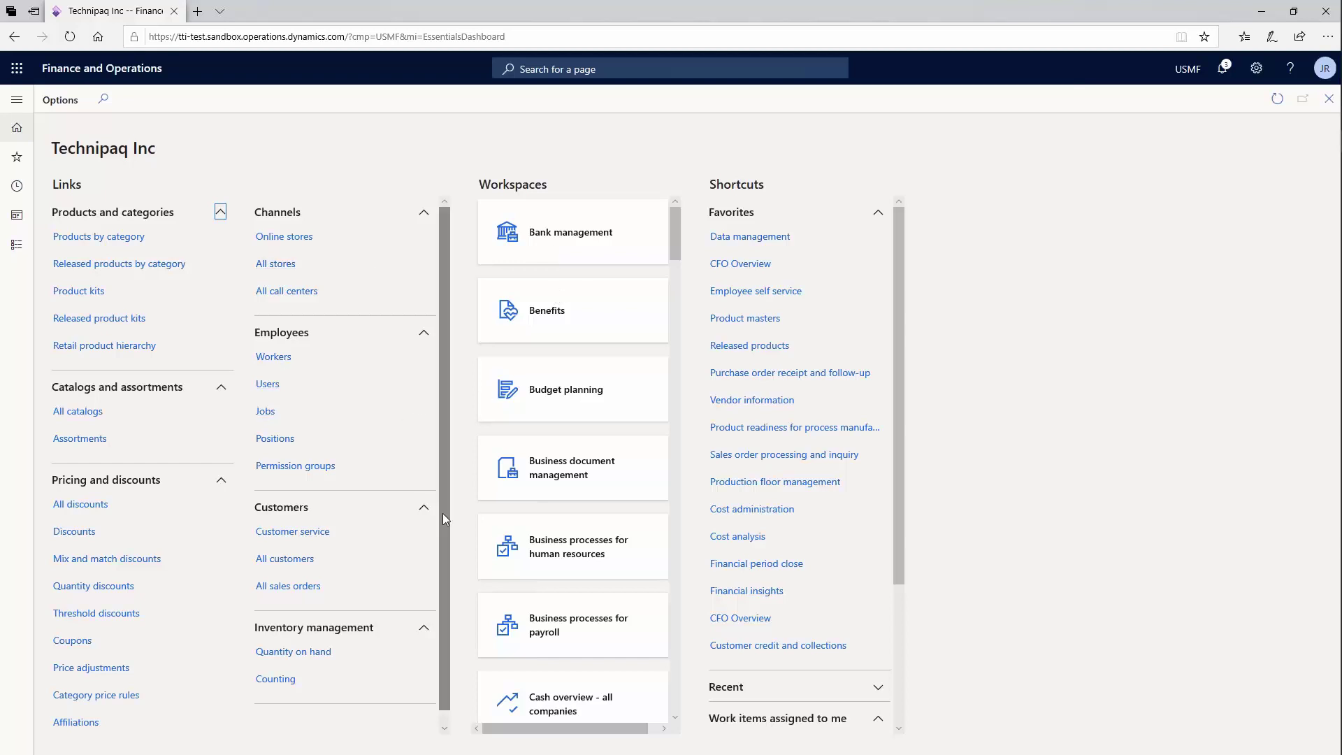
drag(442, 513, 444, 457)
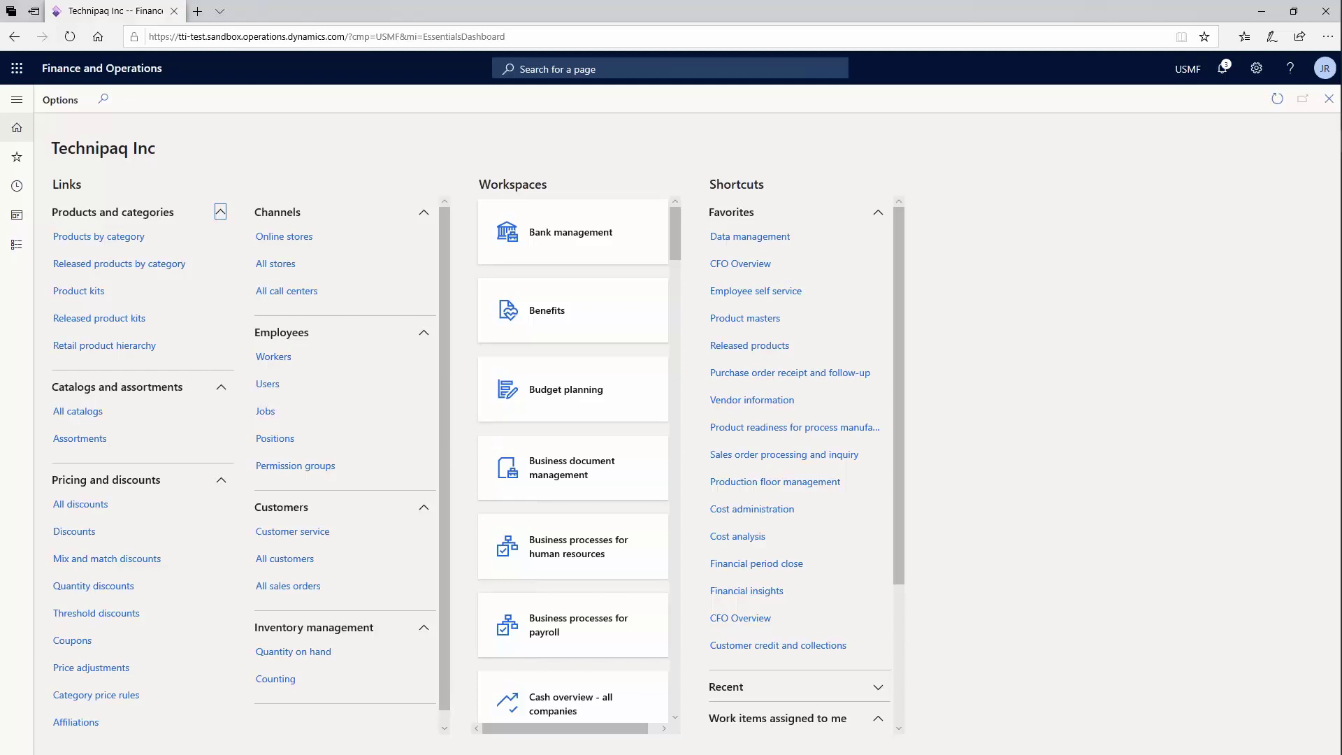
Open the Customer credit and collections workspace from Favorites and go to its all-customers link
click(17, 99)
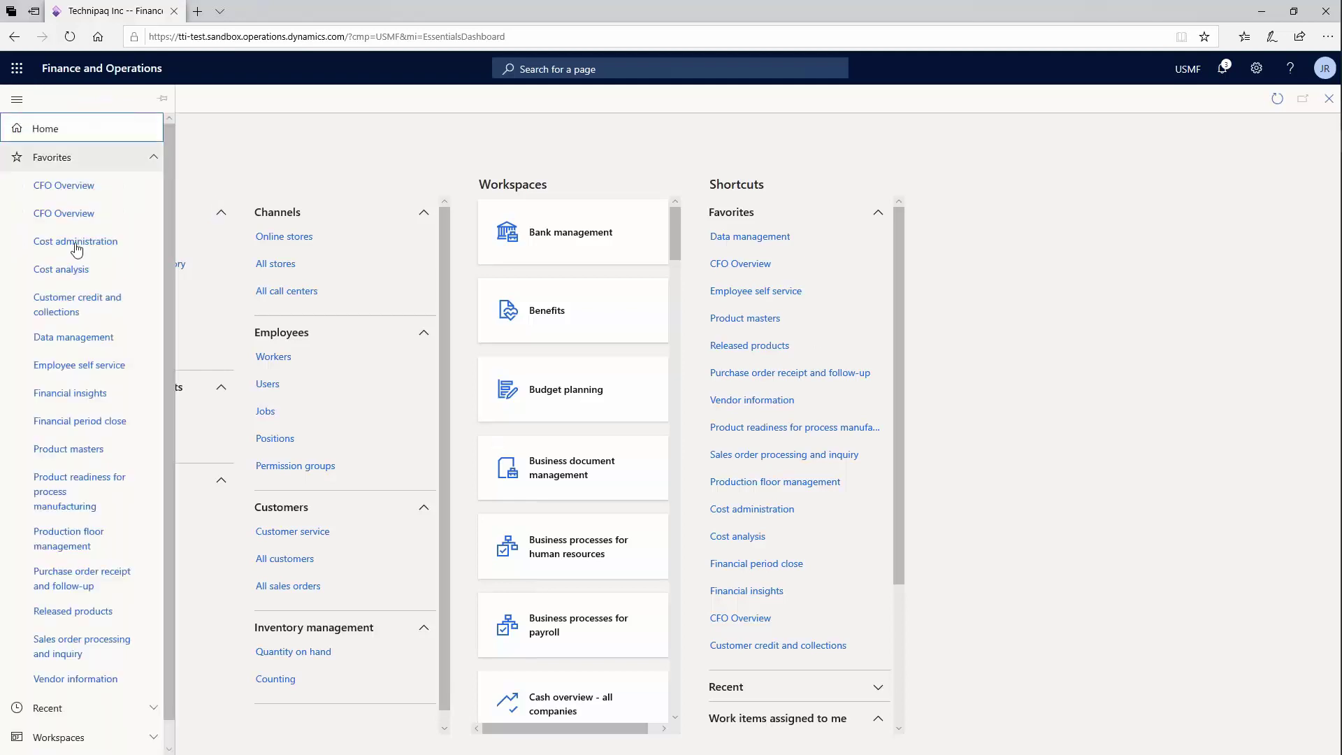
click(360, 338)
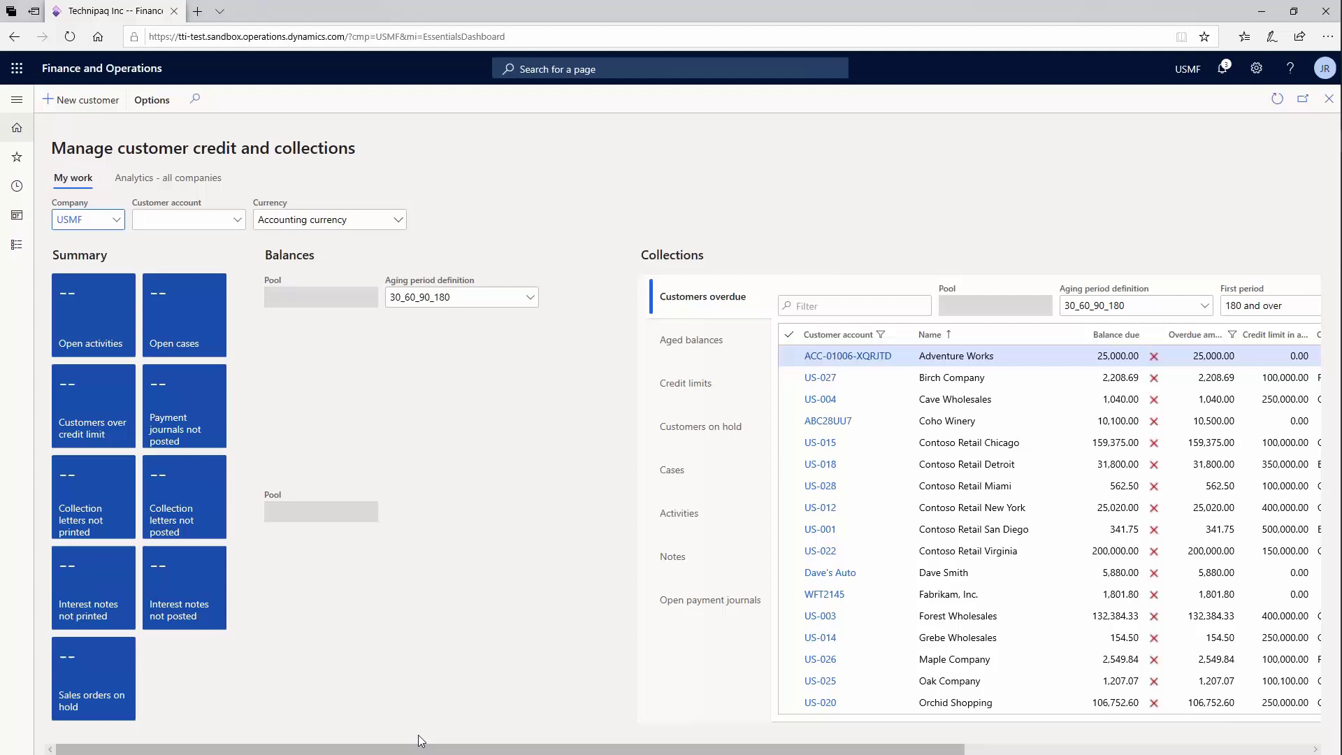
drag(419, 746, 849, 719)
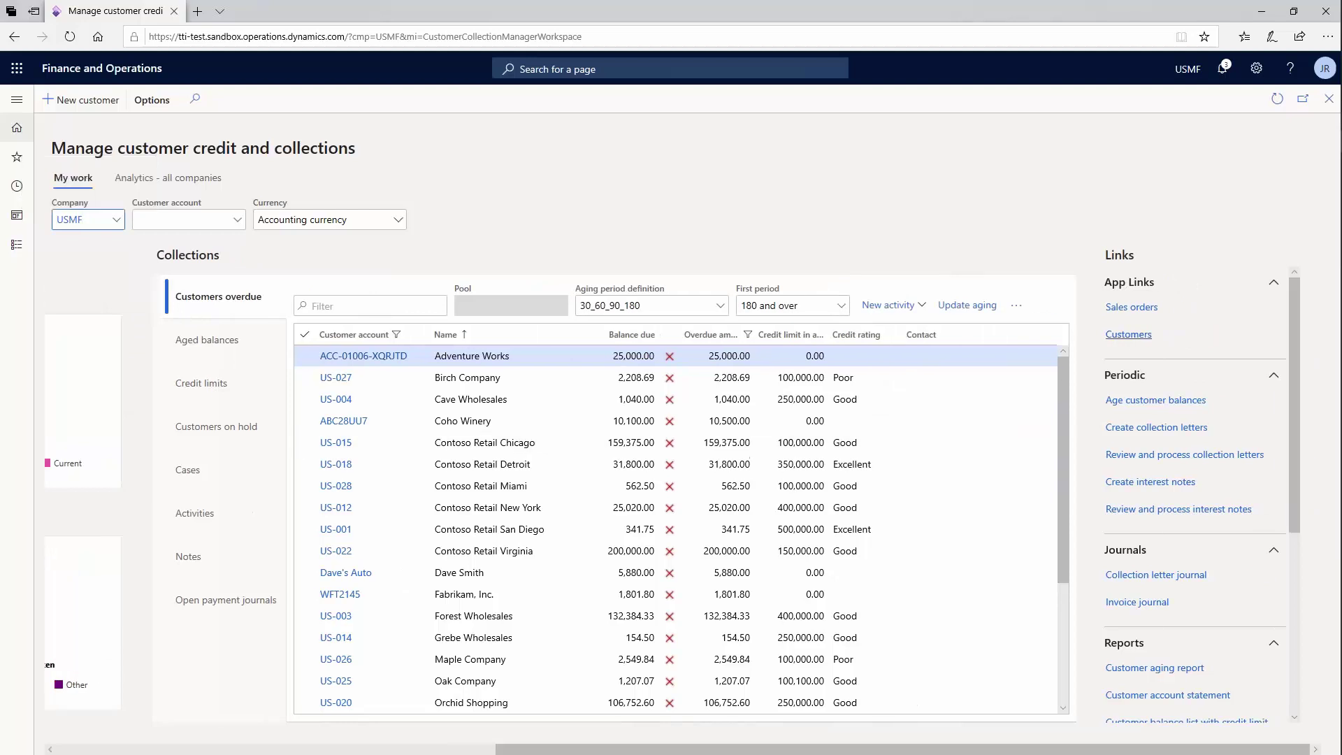
click(1125, 334)
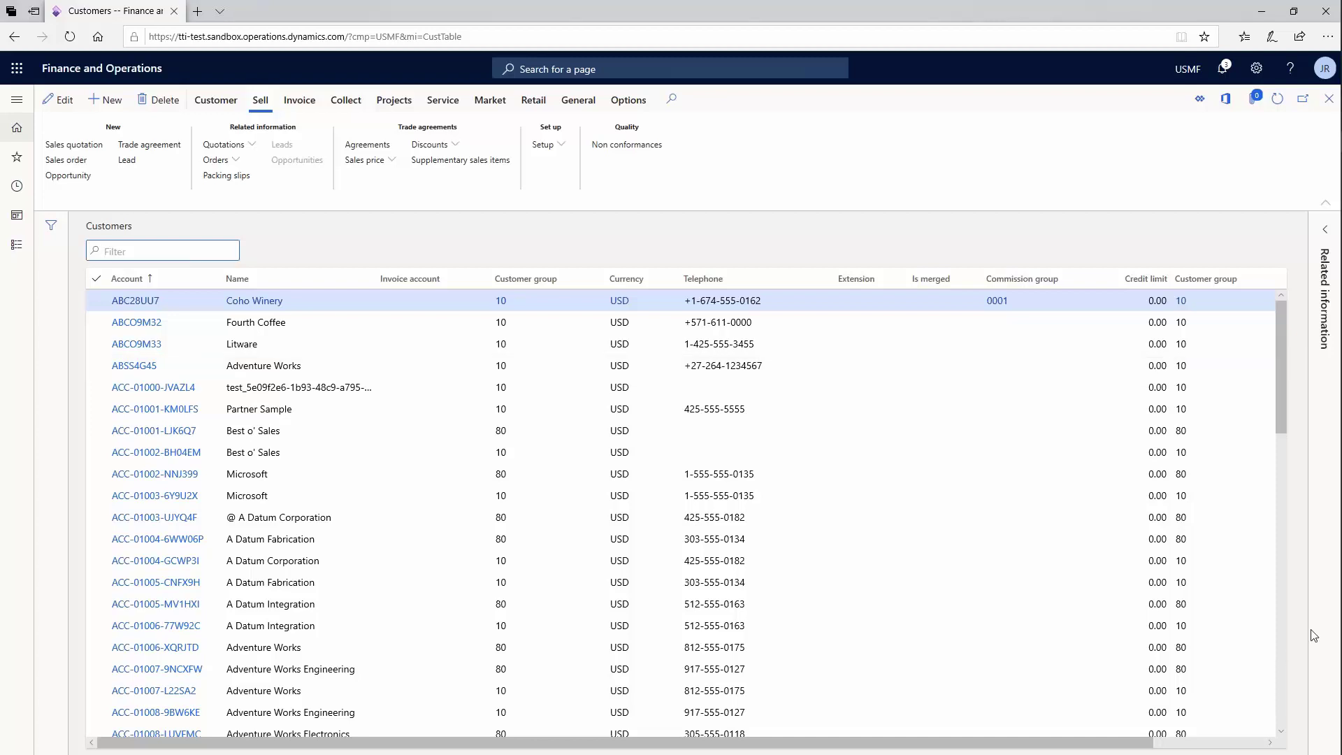
Scroll down the Customers list and select the Trey Research row
scroll(1285, 695, down, 2)
scroll(1286, 700, down, 7)
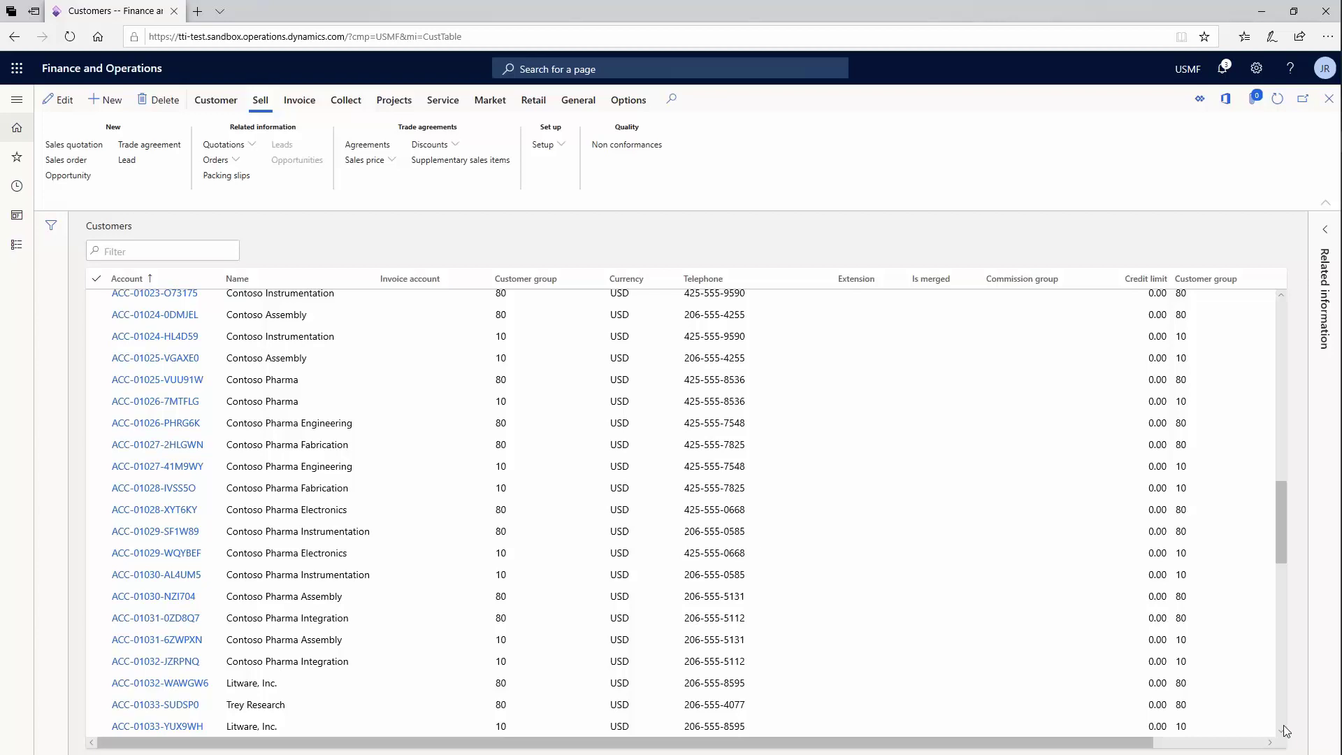
scroll(1283, 722, down, 6)
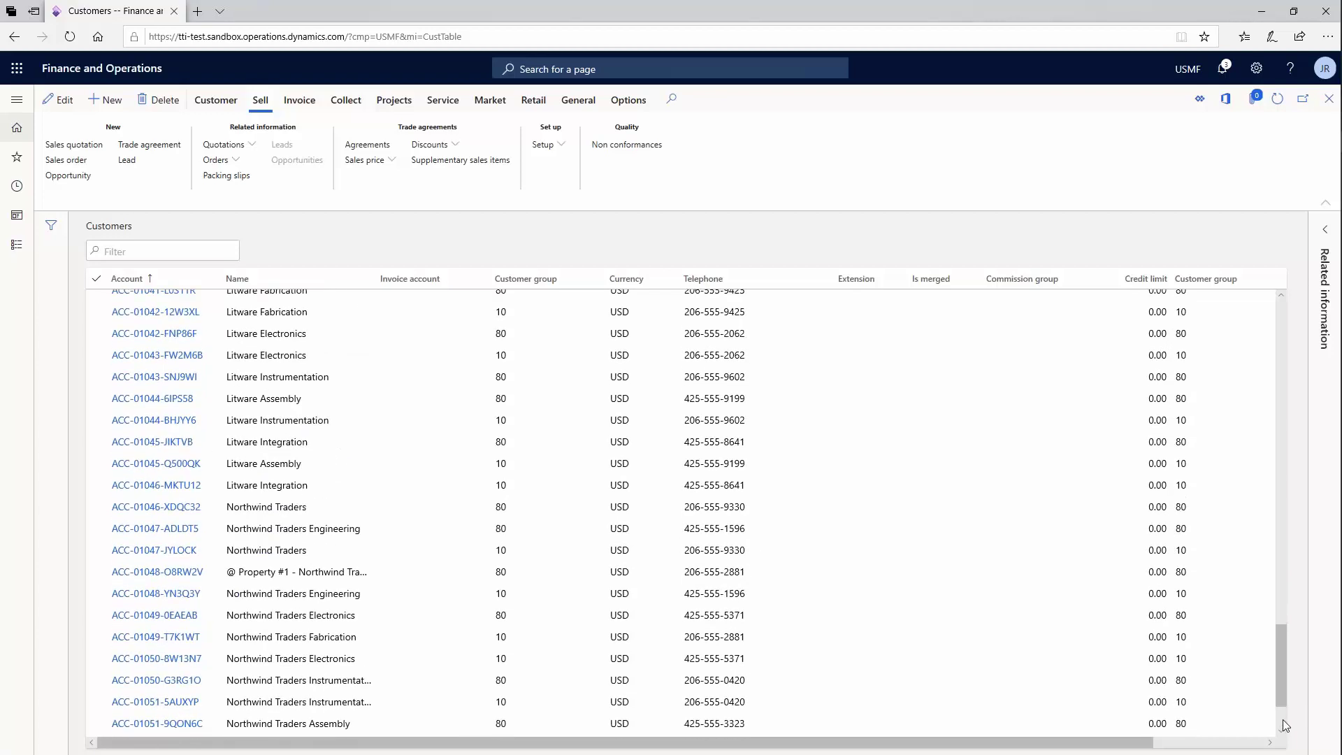
scroll(1283, 720, down, 8)
scroll(1283, 721, down, 2)
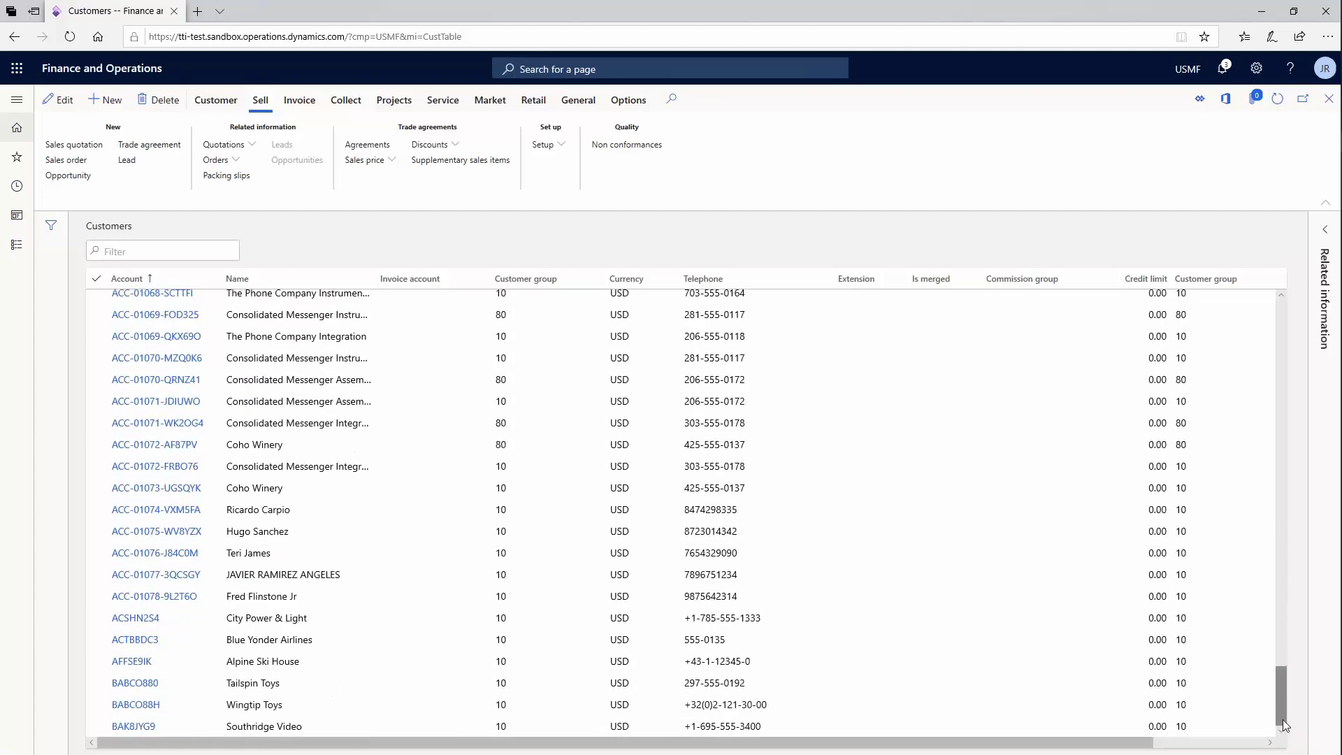
scroll(1282, 728, down, 1)
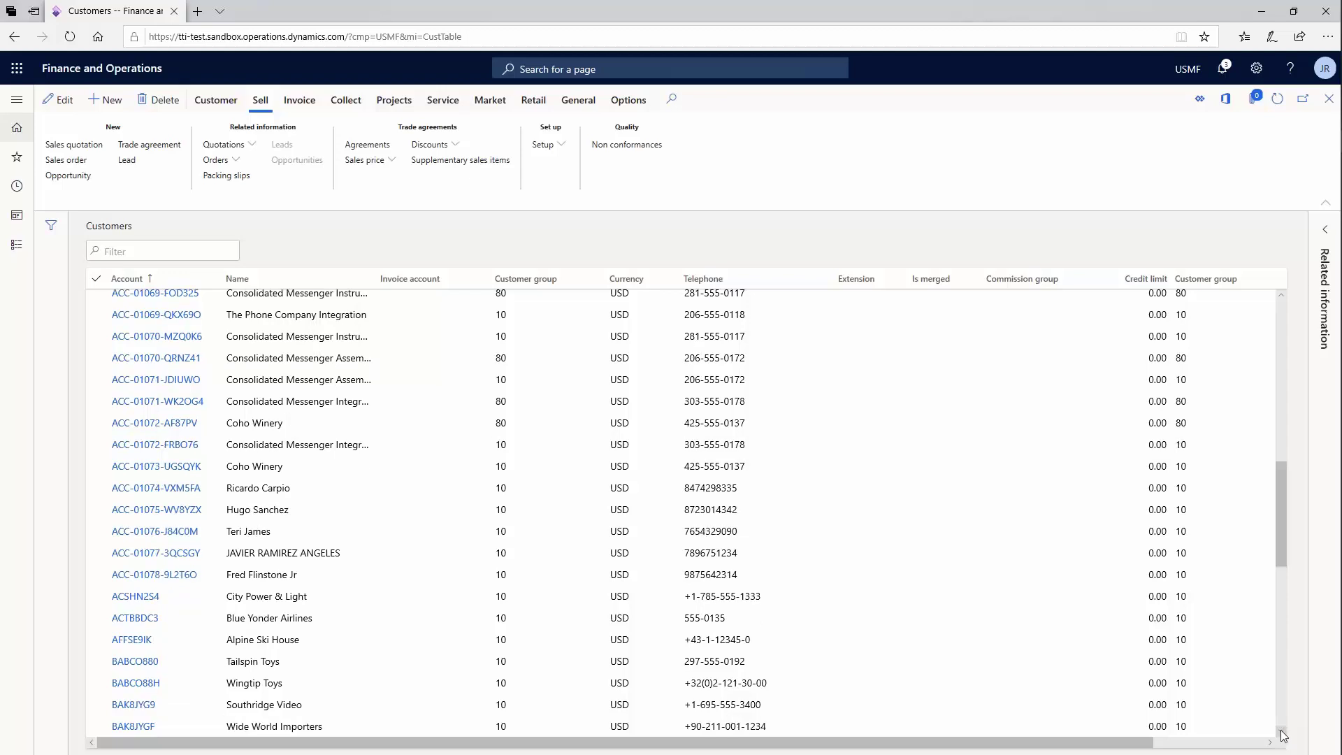
scroll(1283, 734, down, 5)
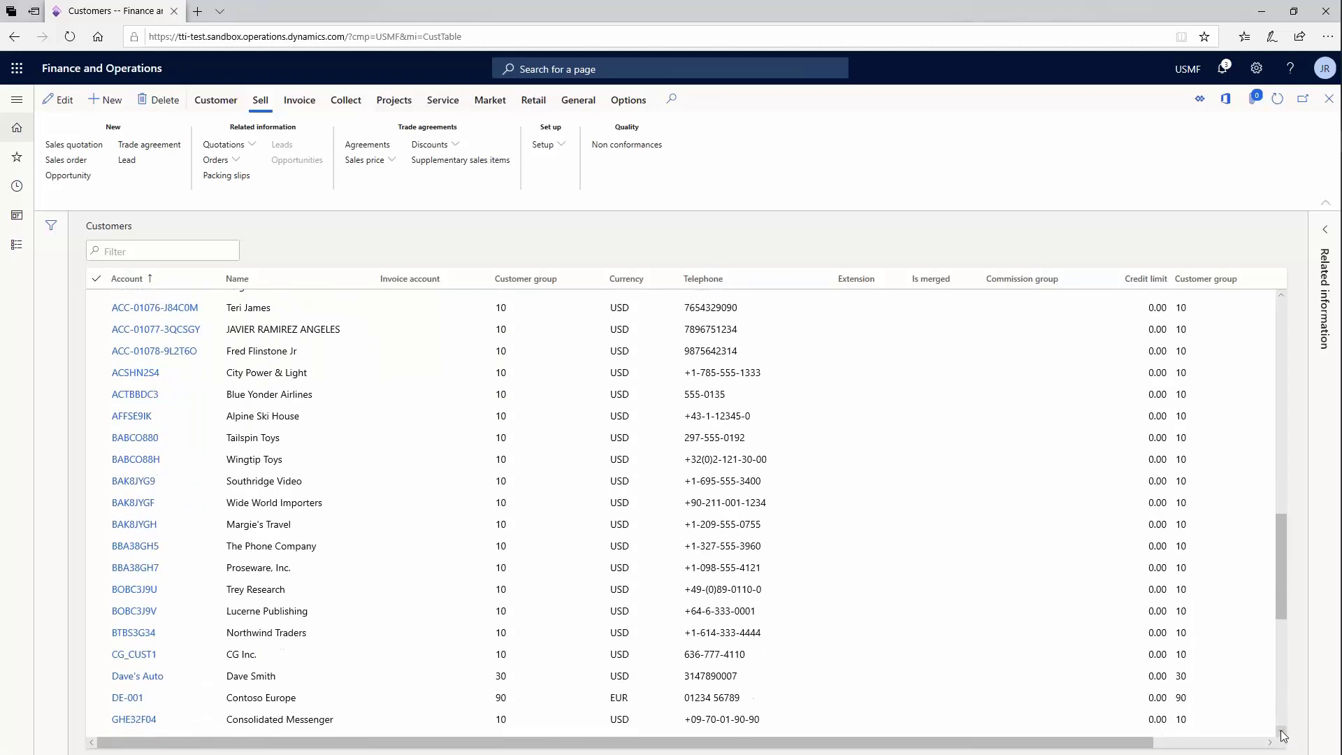
scroll(1284, 734, down, 3)
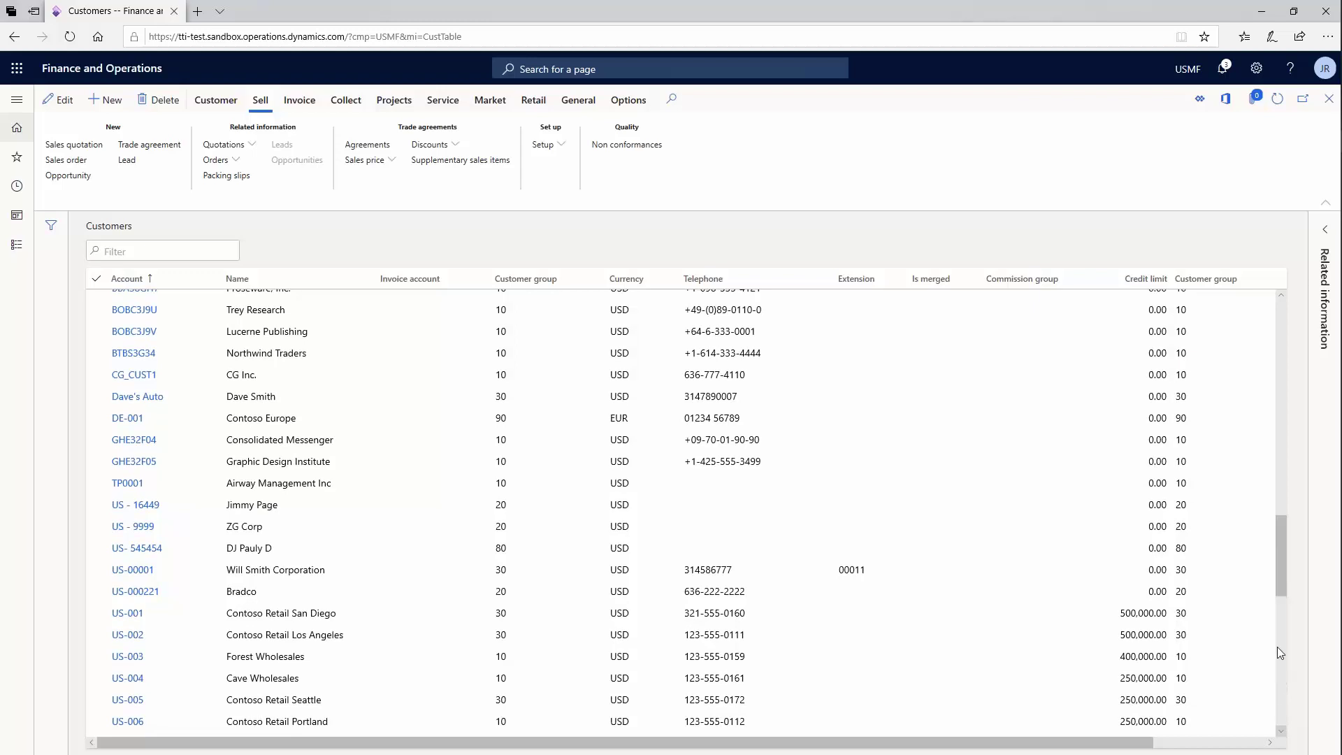
scroll(1277, 647, down, 2)
scroll(1282, 477, up, 6)
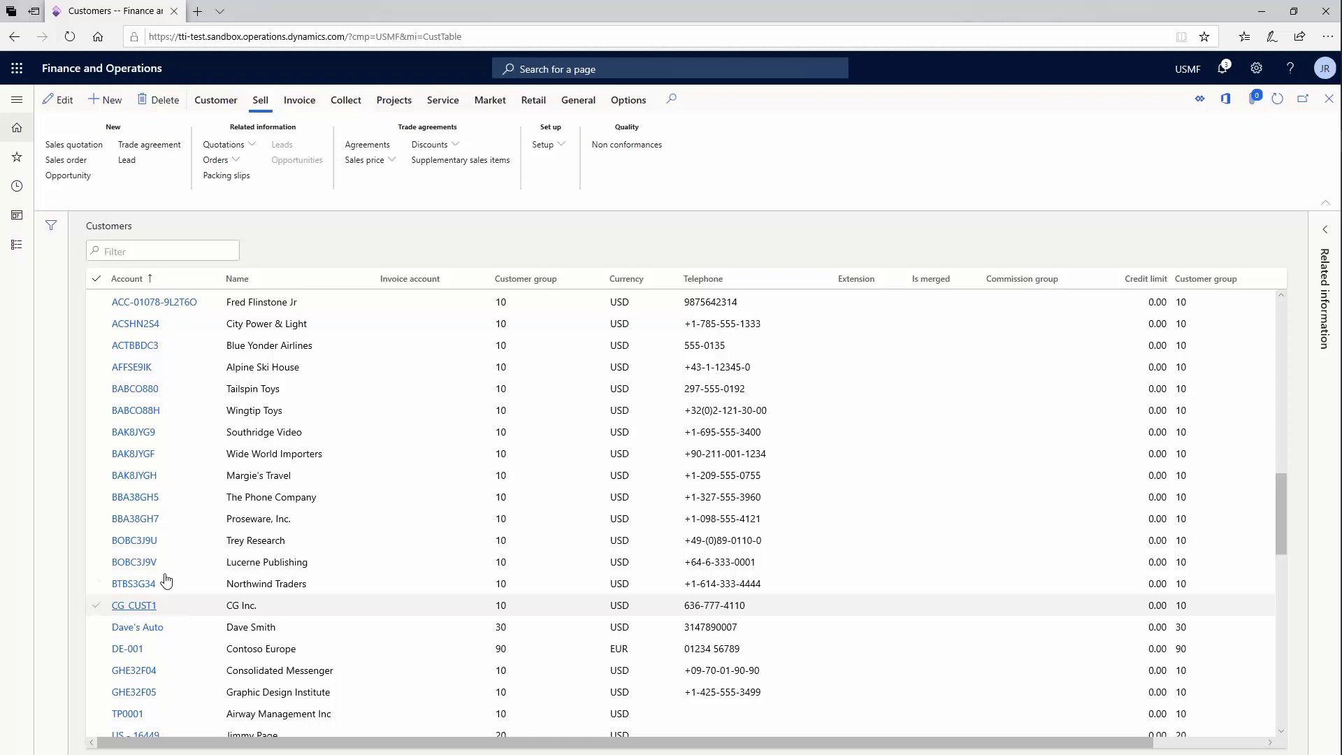
click(137, 548)
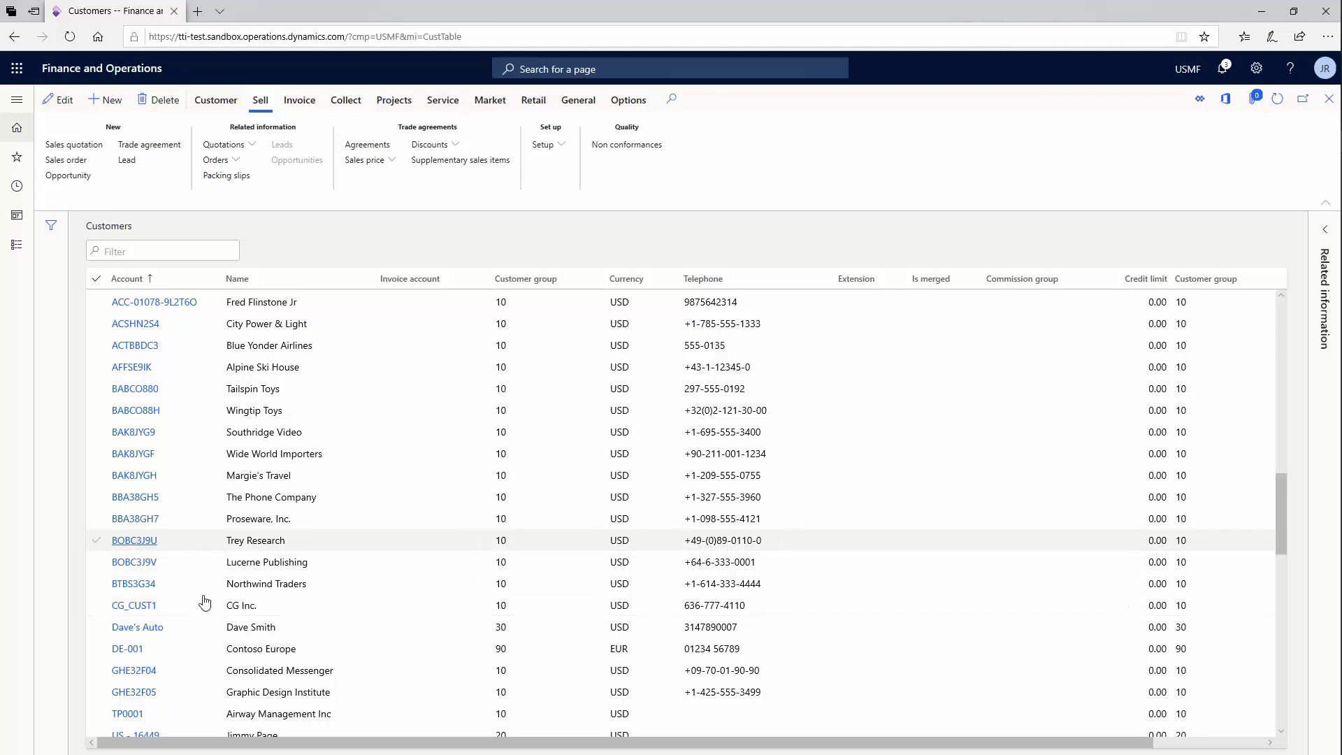
Edit the Trey Research customer record and set its method of payment to CC
click(137, 541)
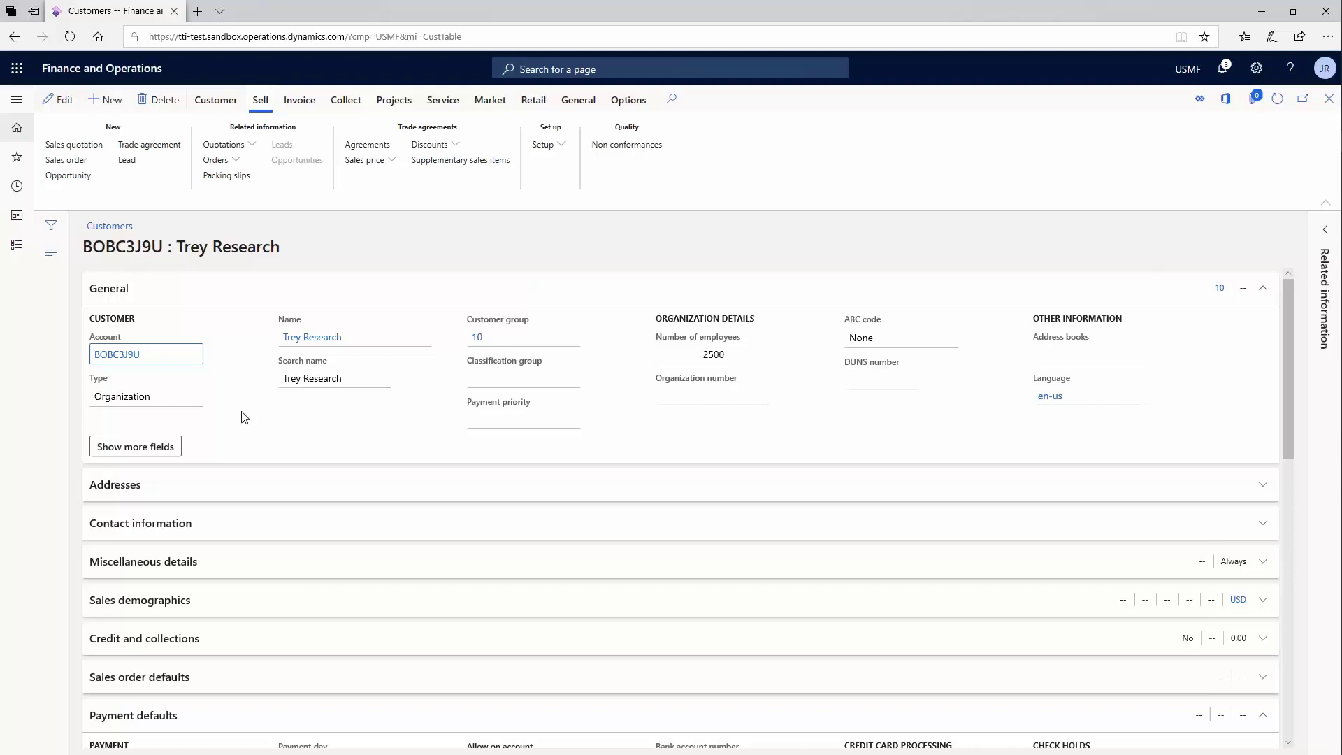
click(103, 285)
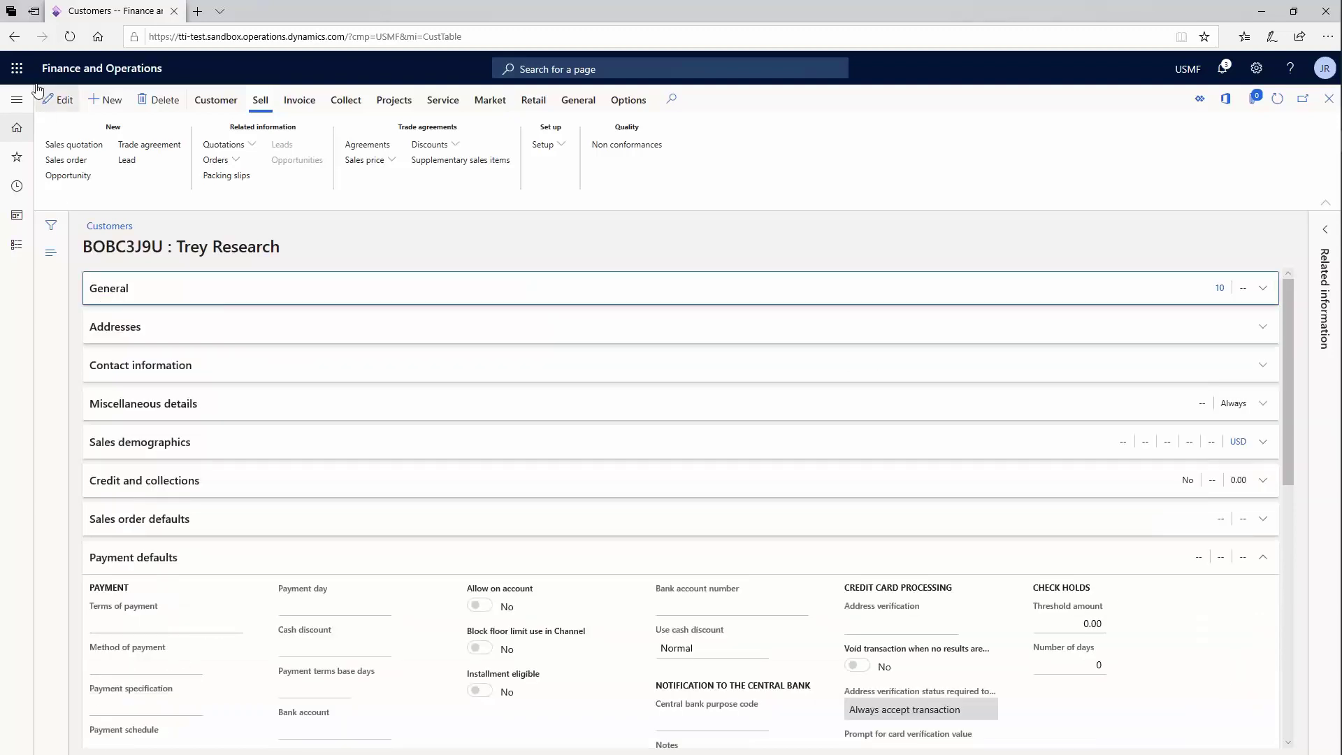
click(56, 101)
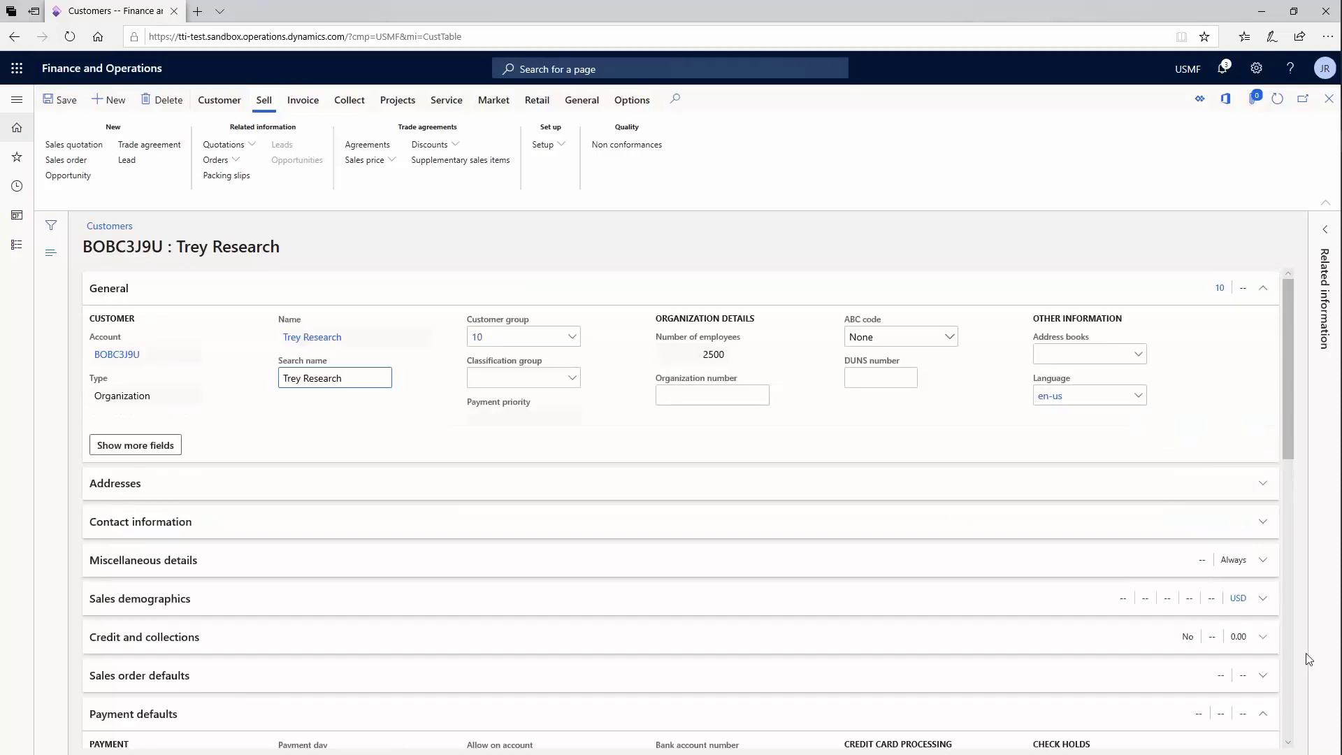
scroll(1292, 682, down, 10)
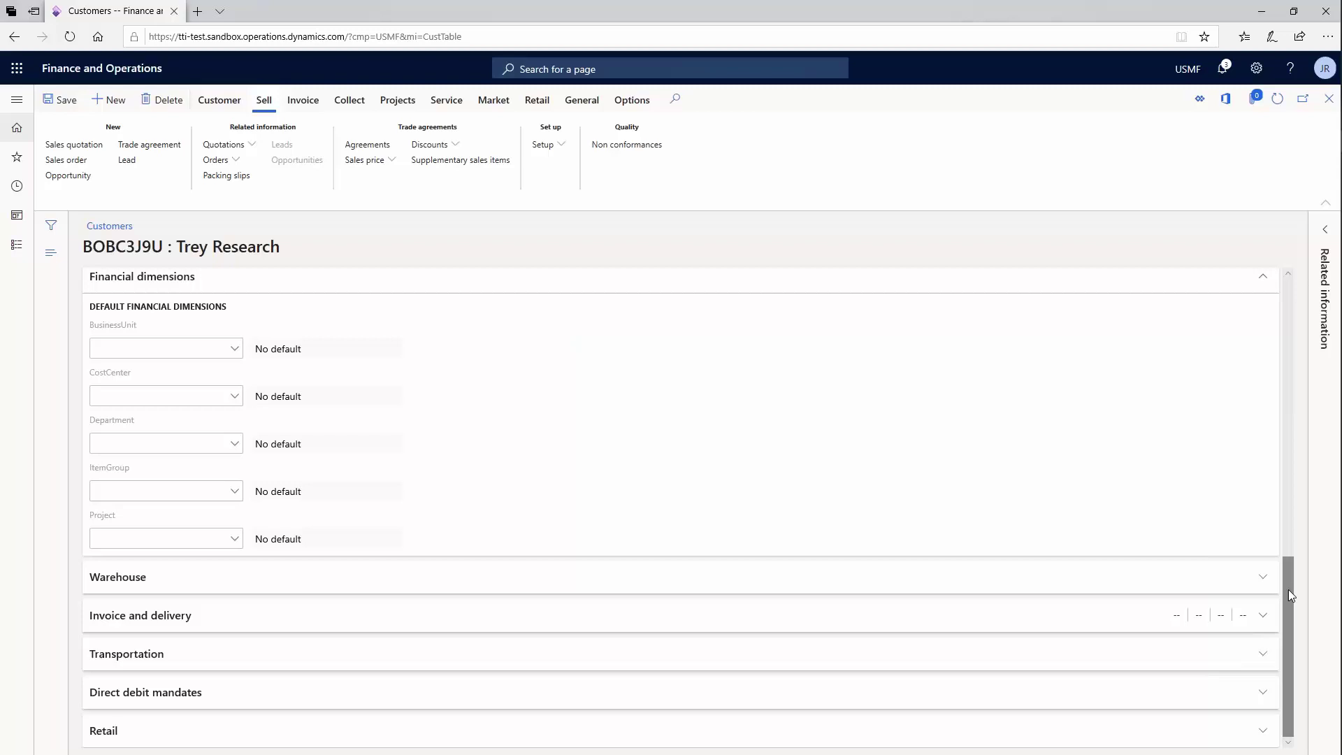
drag(1290, 593, 1277, 462)
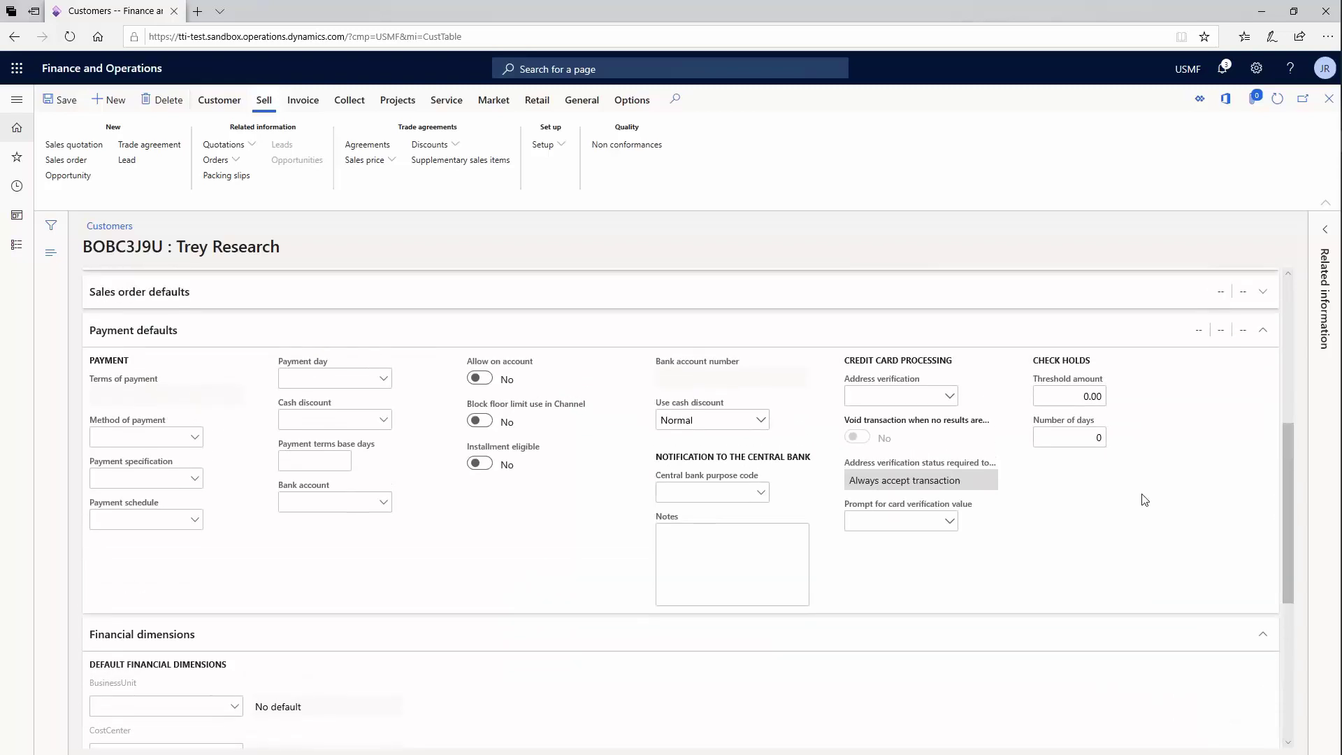
click(195, 441)
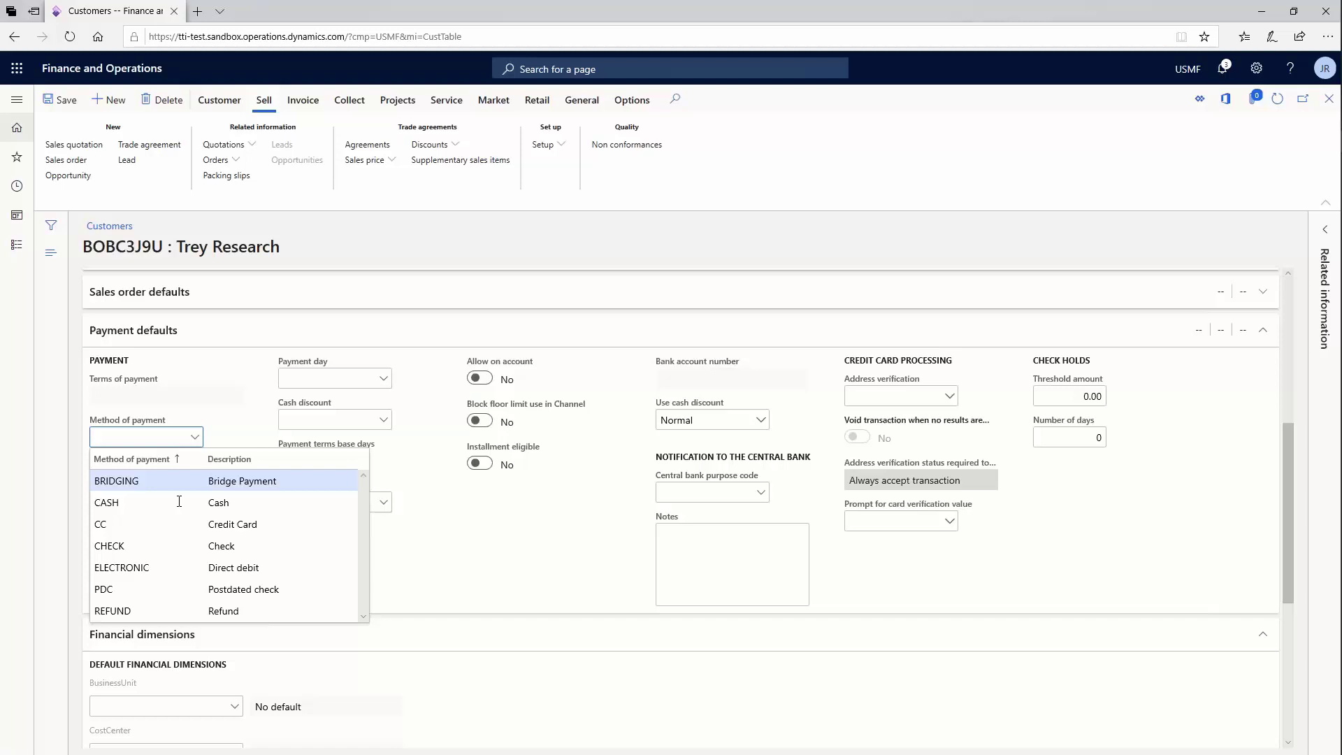
click(160, 526)
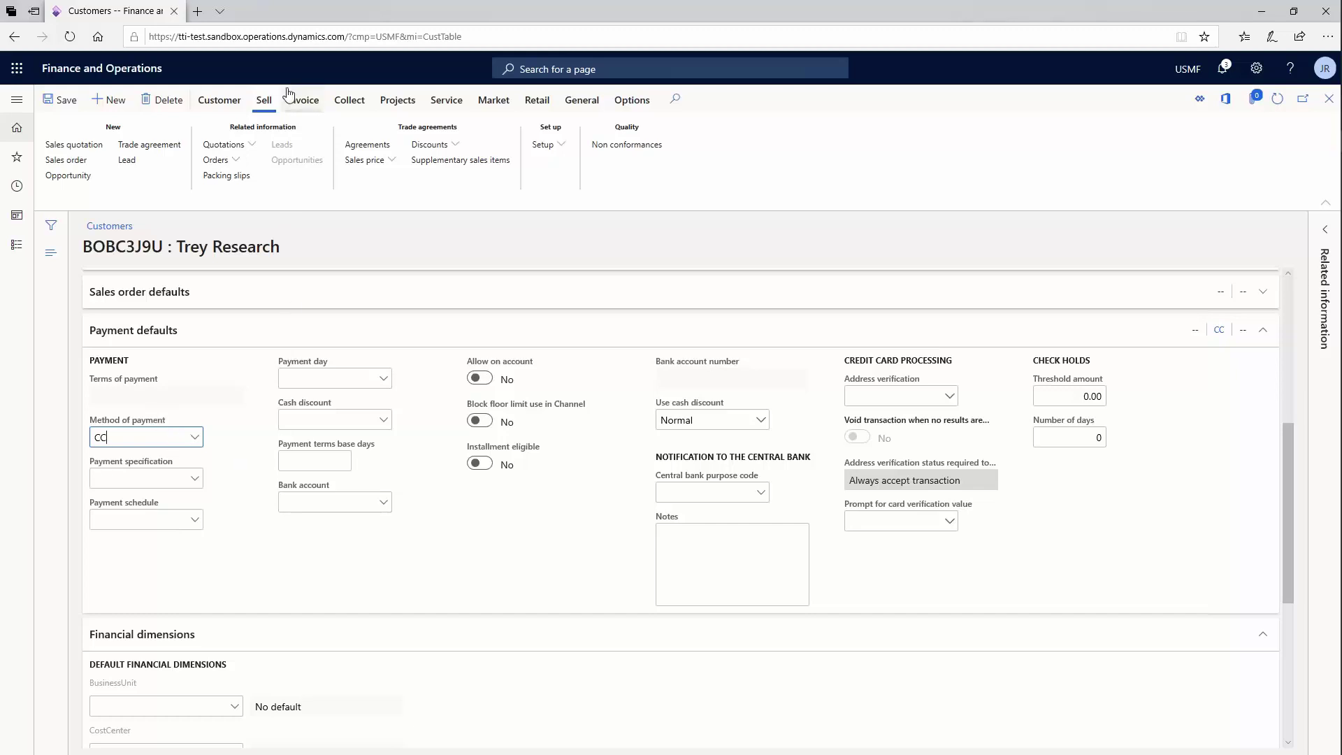
click(221, 102)
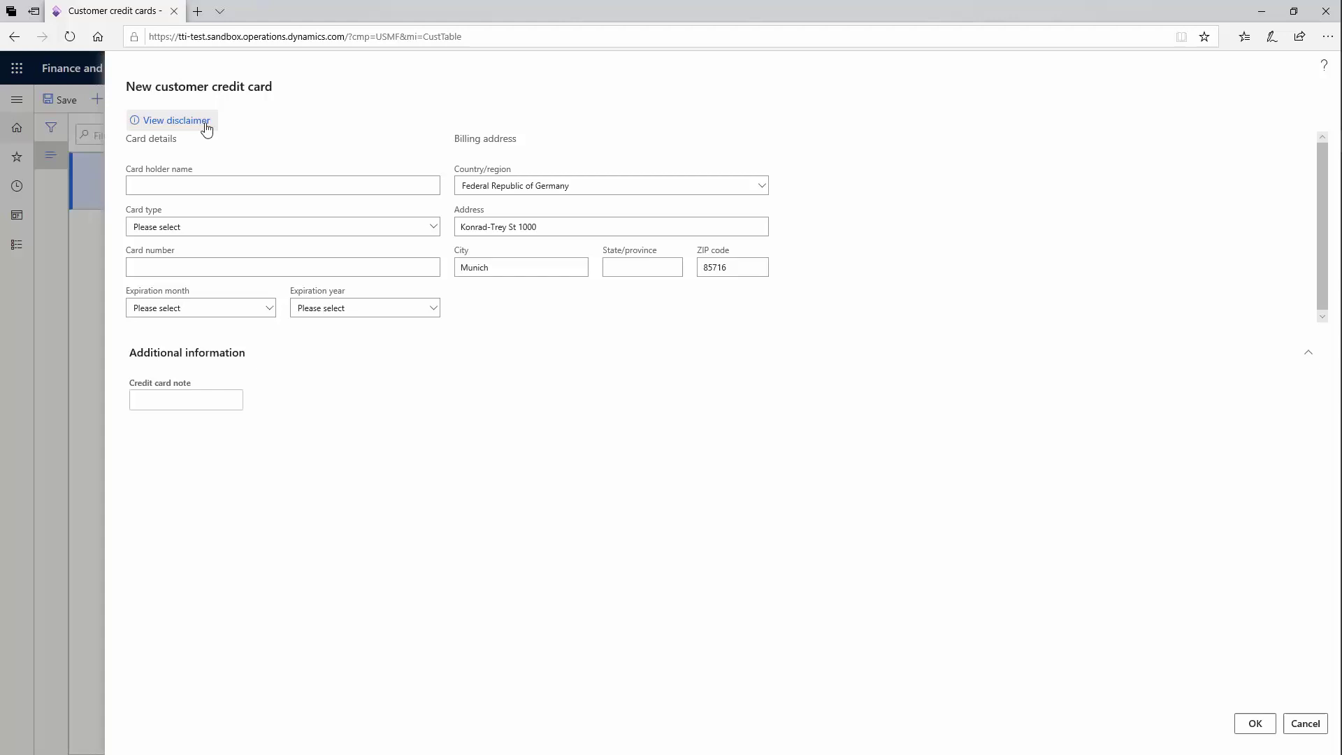
Read the full payment disclaimer on the new credit card form, then close it
mouse_move(198, 126)
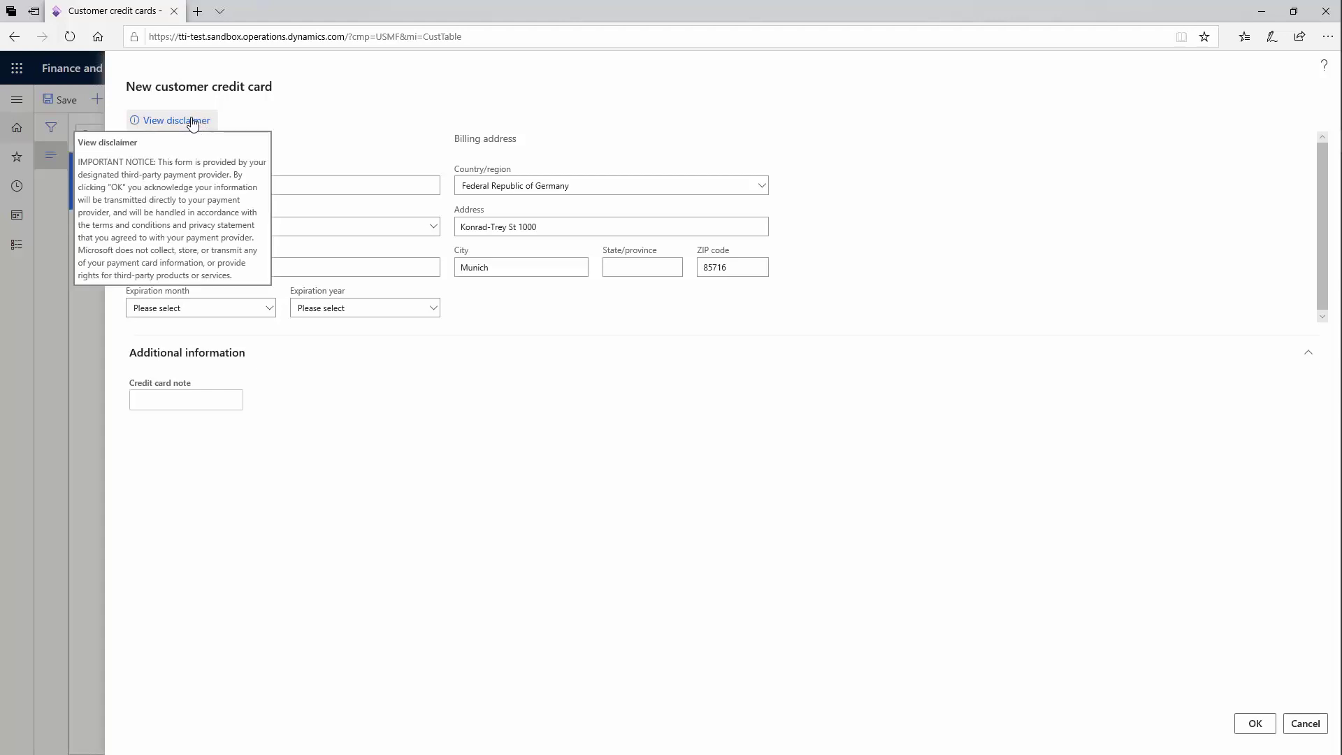
click(193, 121)
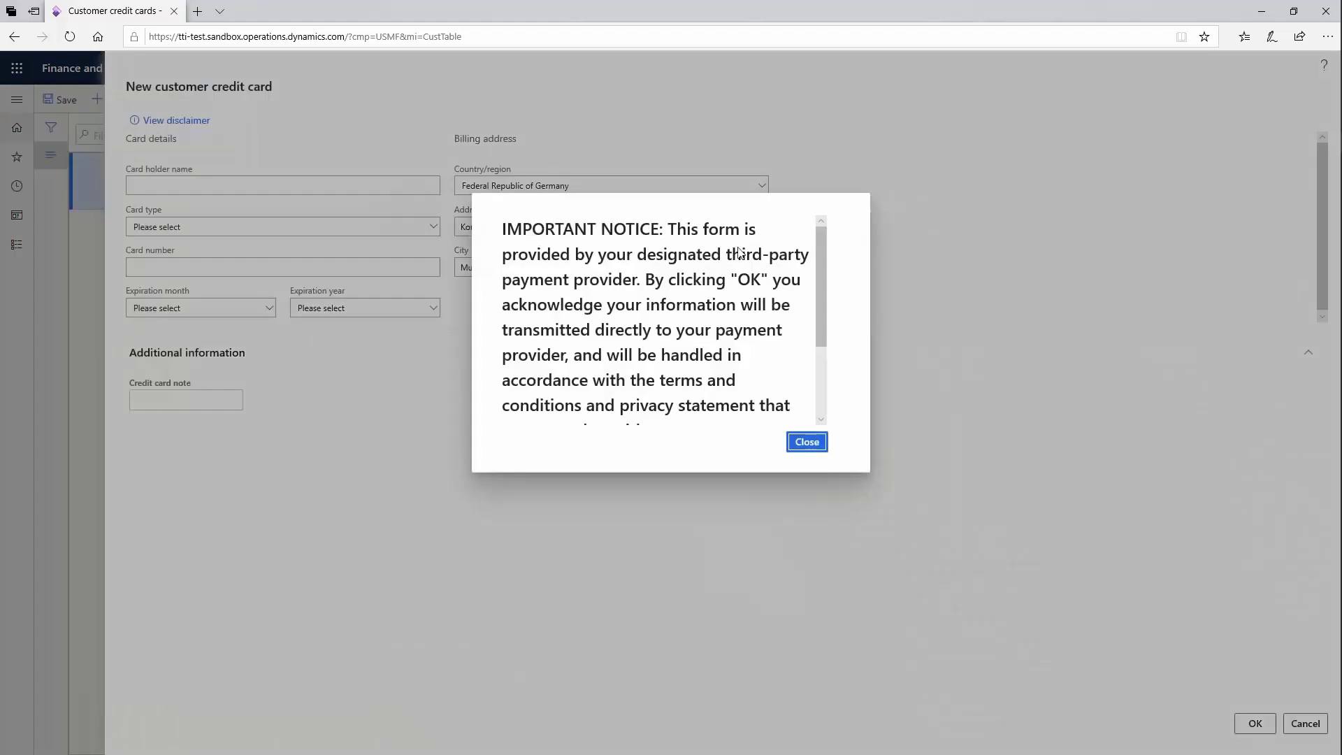
drag(823, 280, 818, 330)
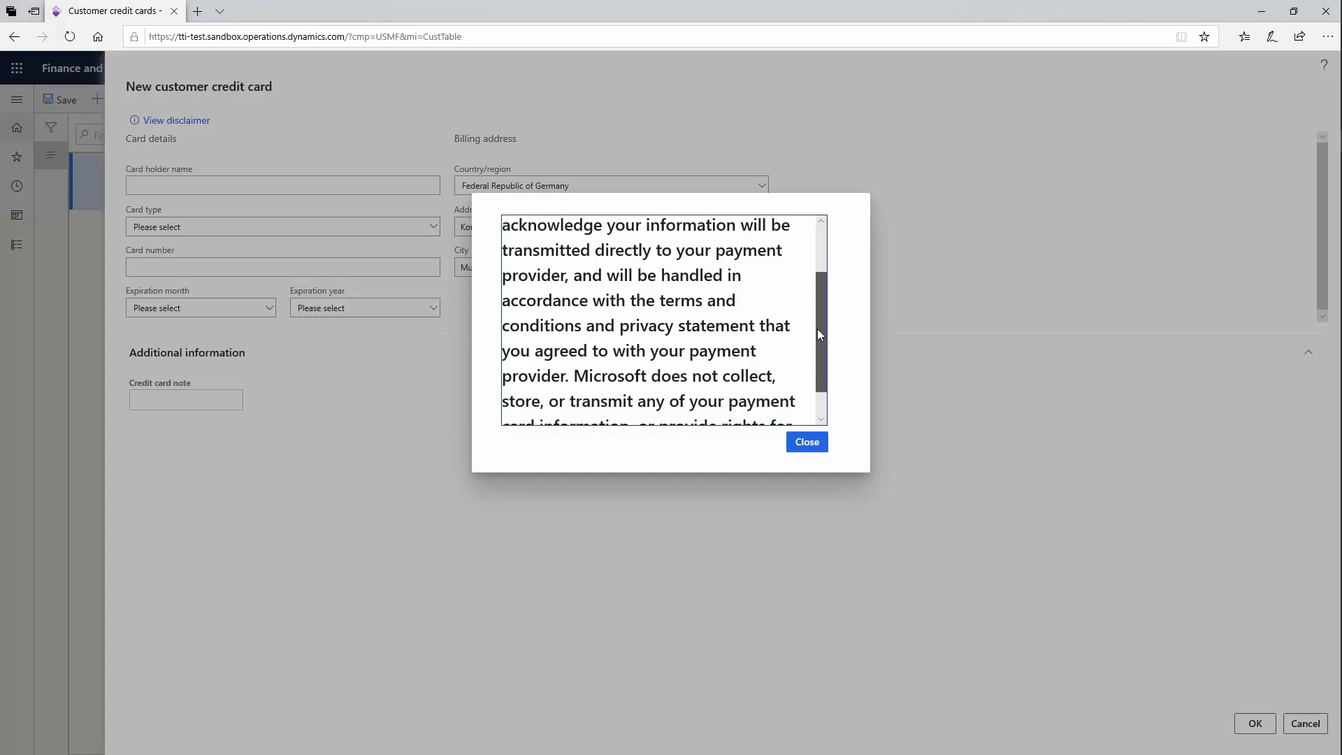
drag(820, 335, 816, 378)
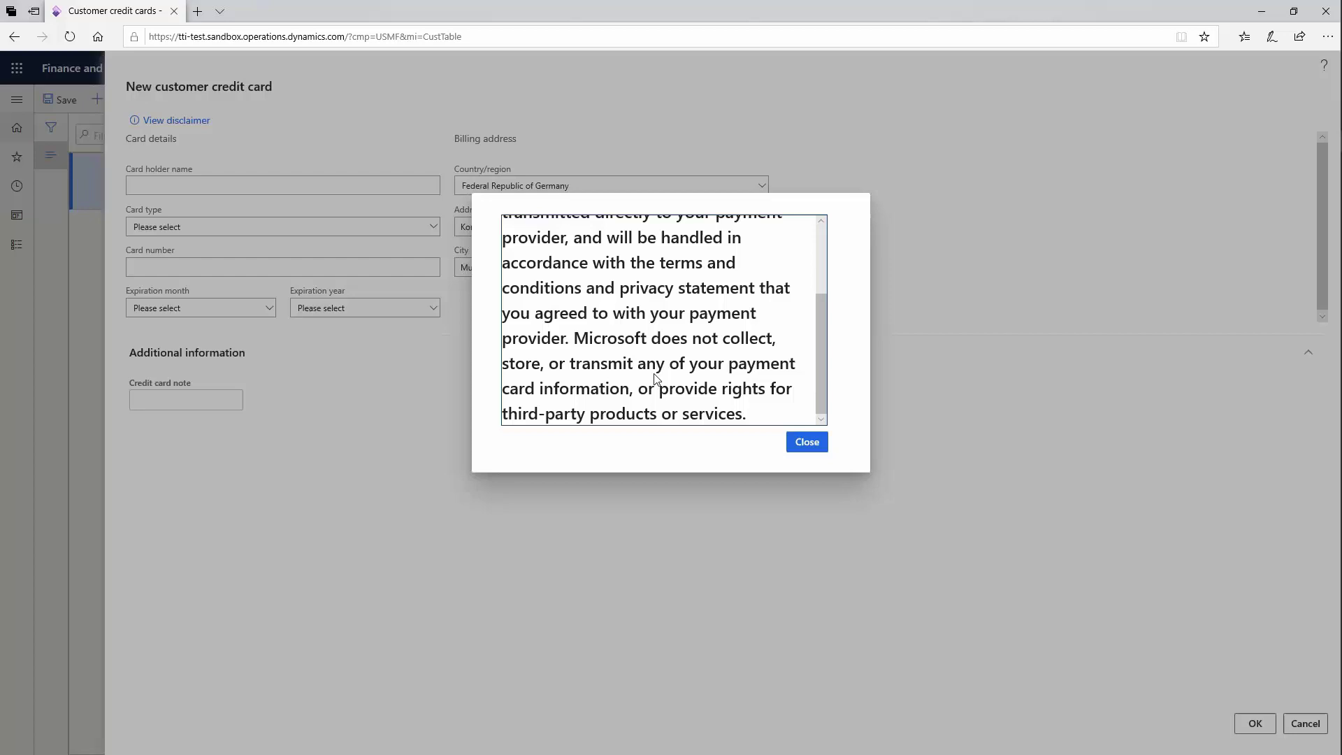
click(808, 445)
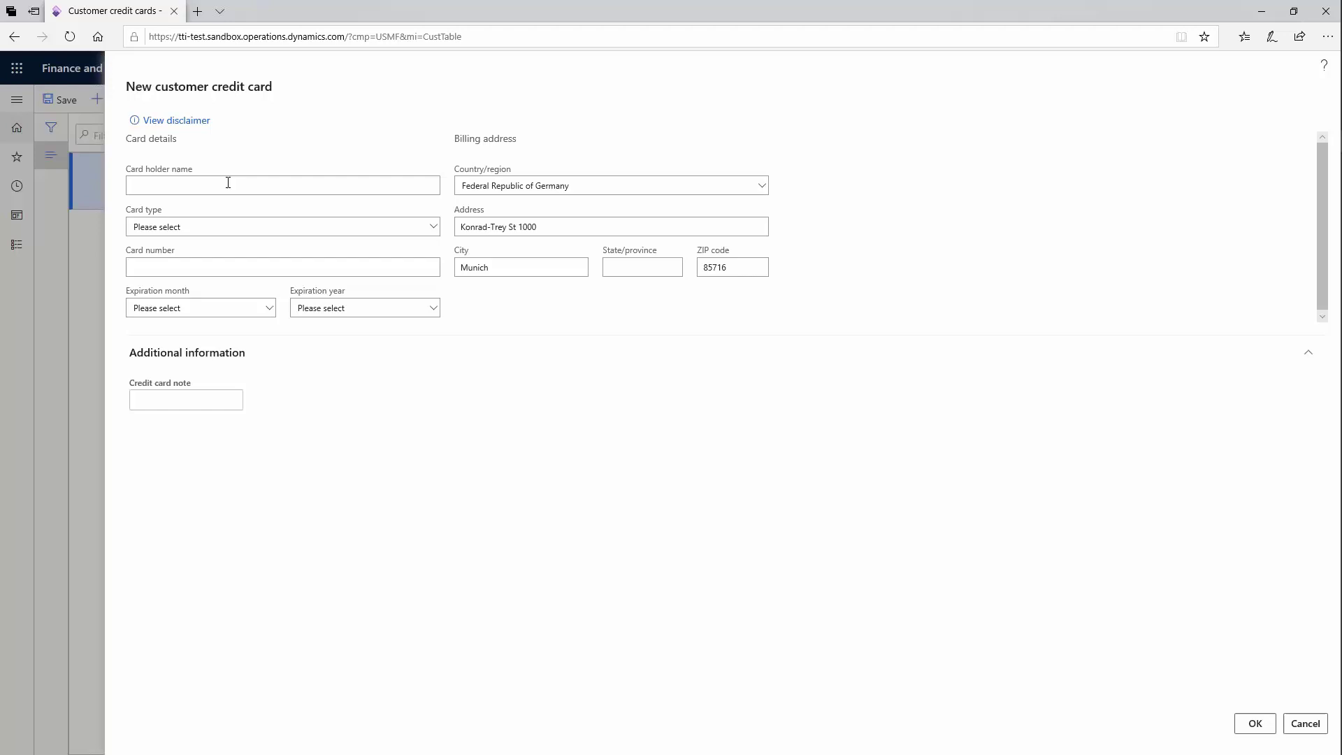
Begin filling in the new credit card form, starting with the card holder's name
click(211, 231)
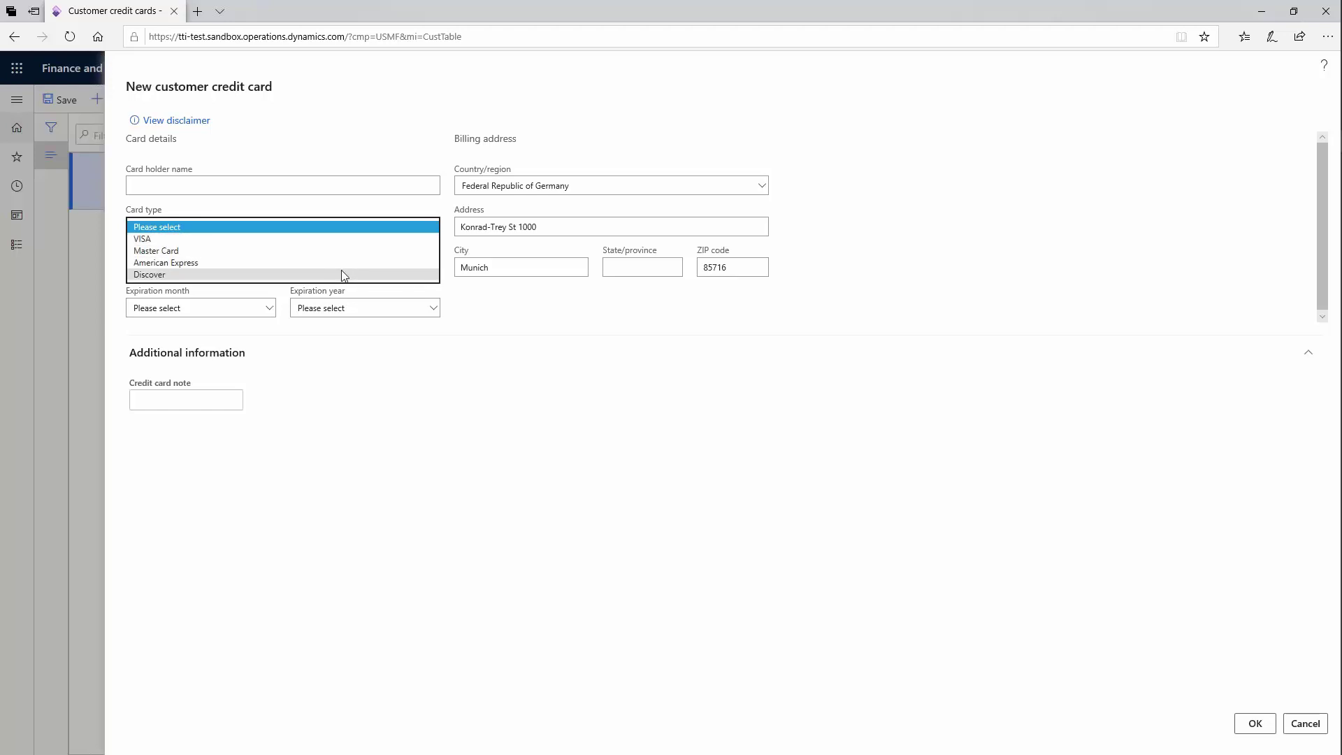
click(325, 227)
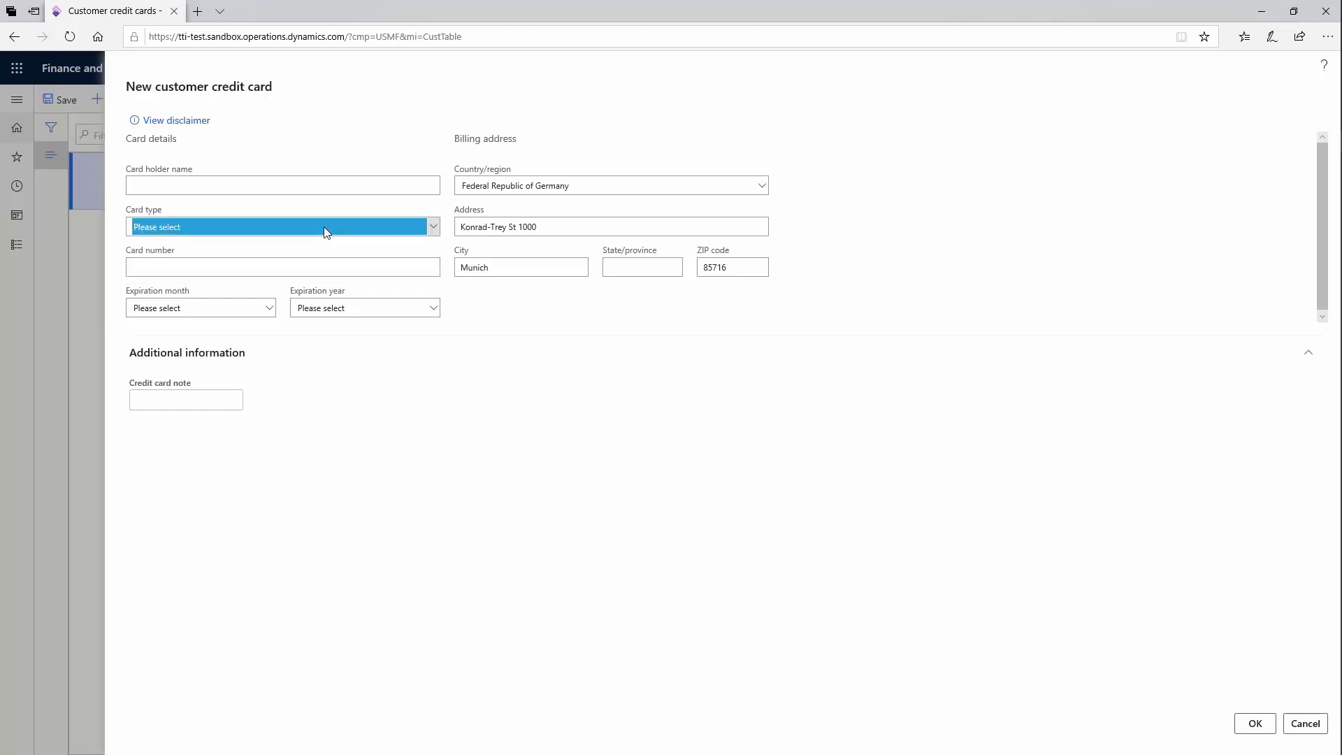
click(305, 270)
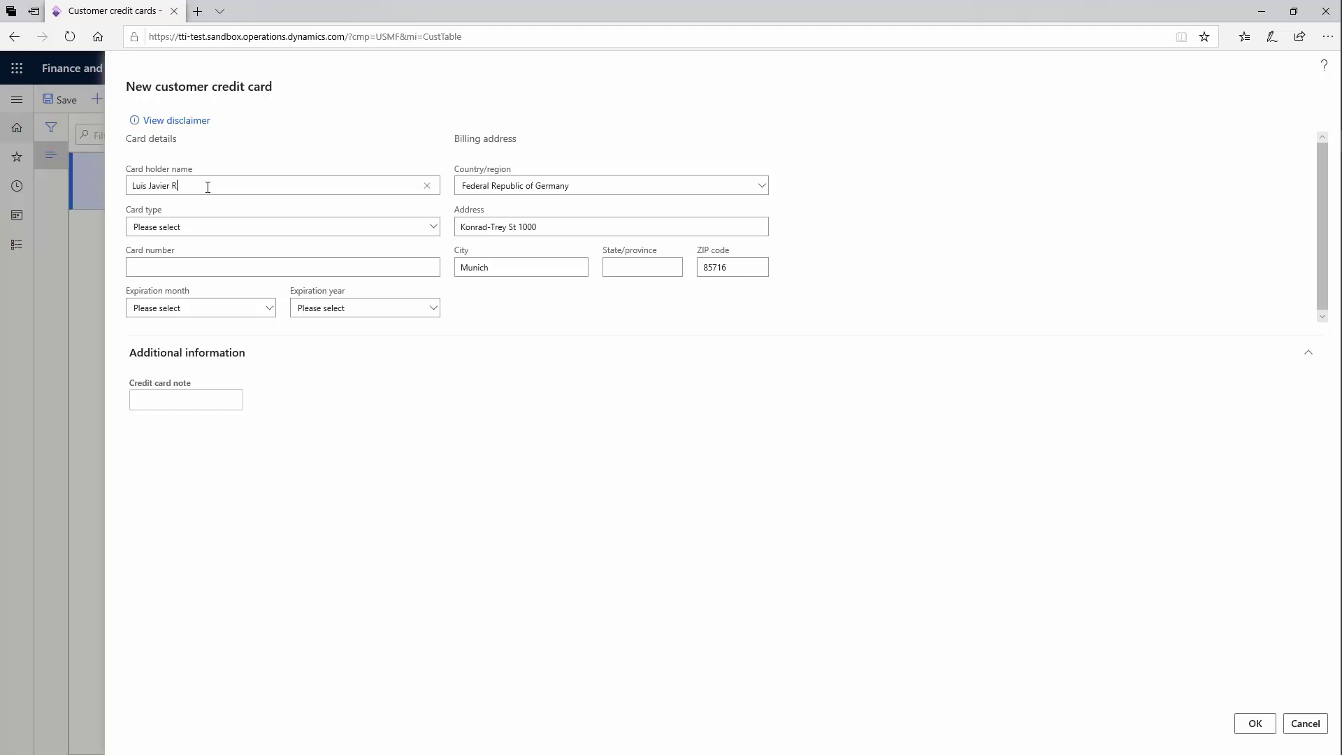
Finish the card holder's name, choose VISA as card type and enter the card number
text(AMIREZ)
key(Tab)
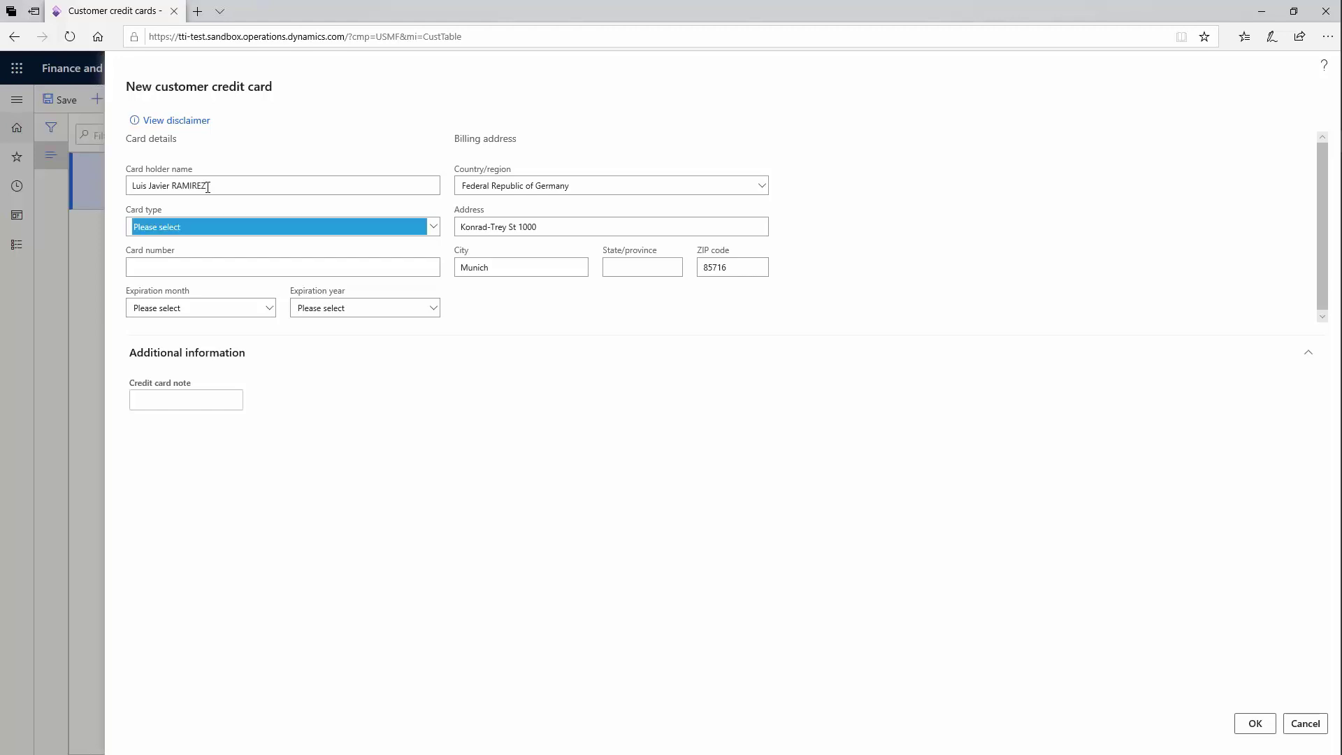
click(217, 224)
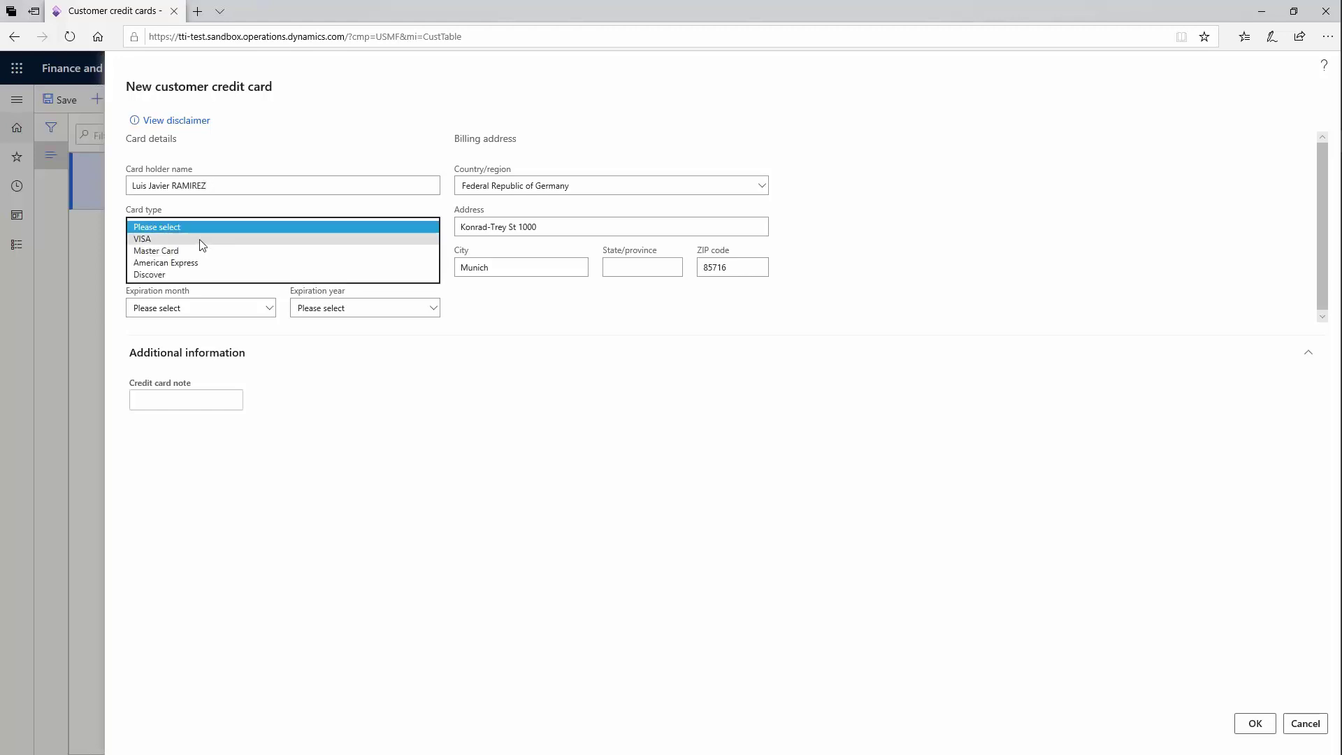
click(201, 237)
click(181, 271)
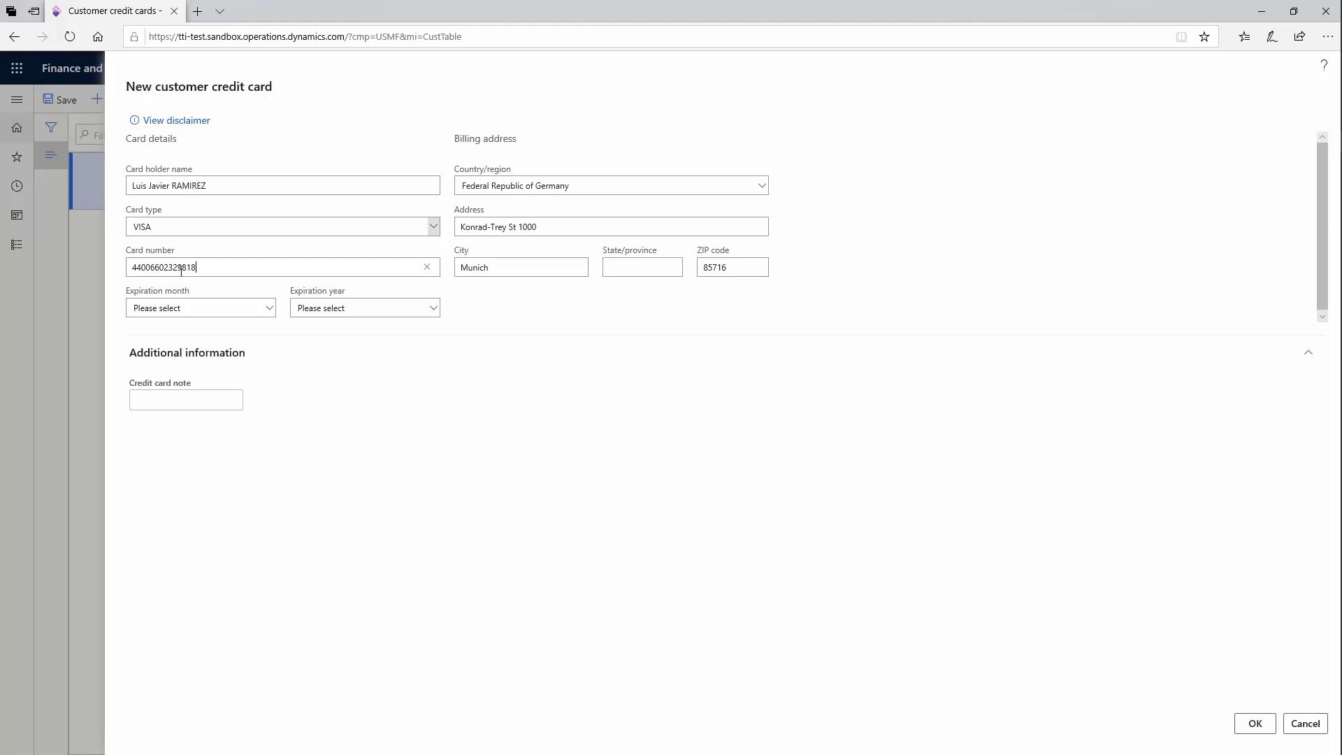
key(Tab)
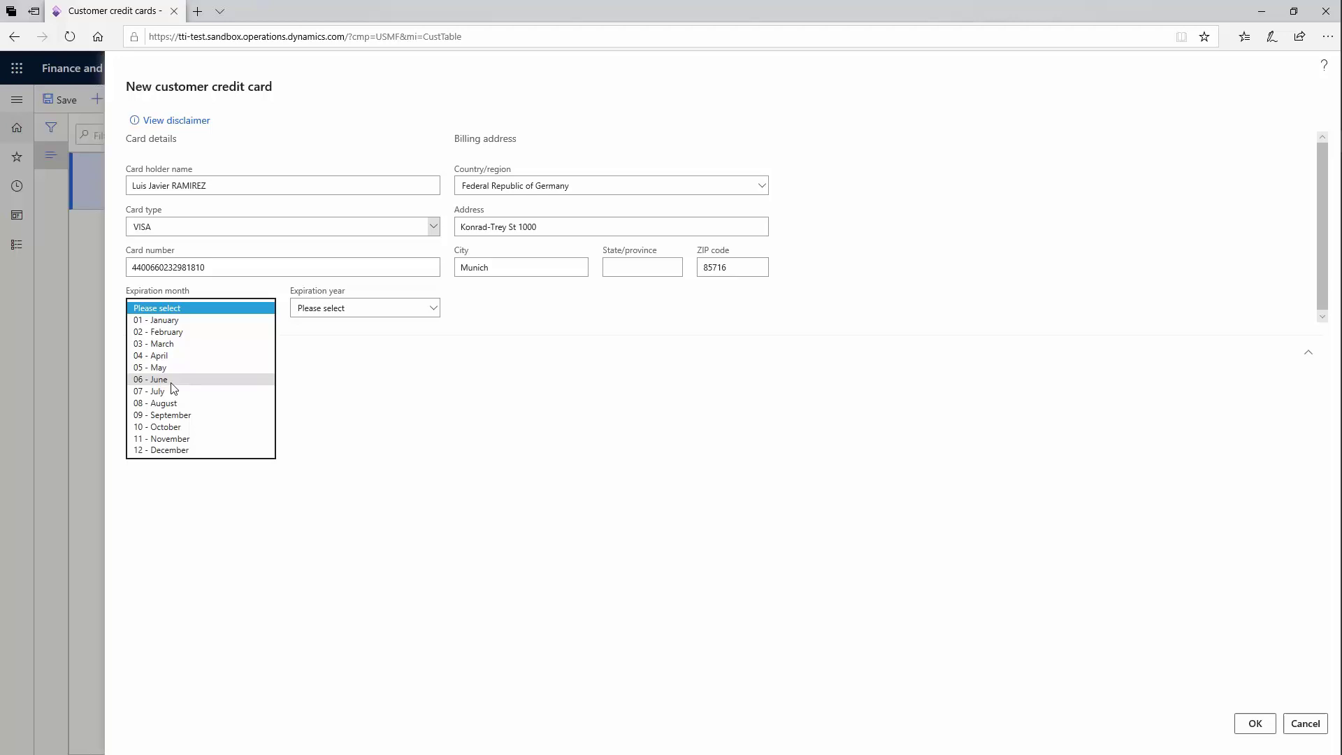
Set the card's expiration to 11 - November 2023 and save it
click(213, 438)
click(379, 309)
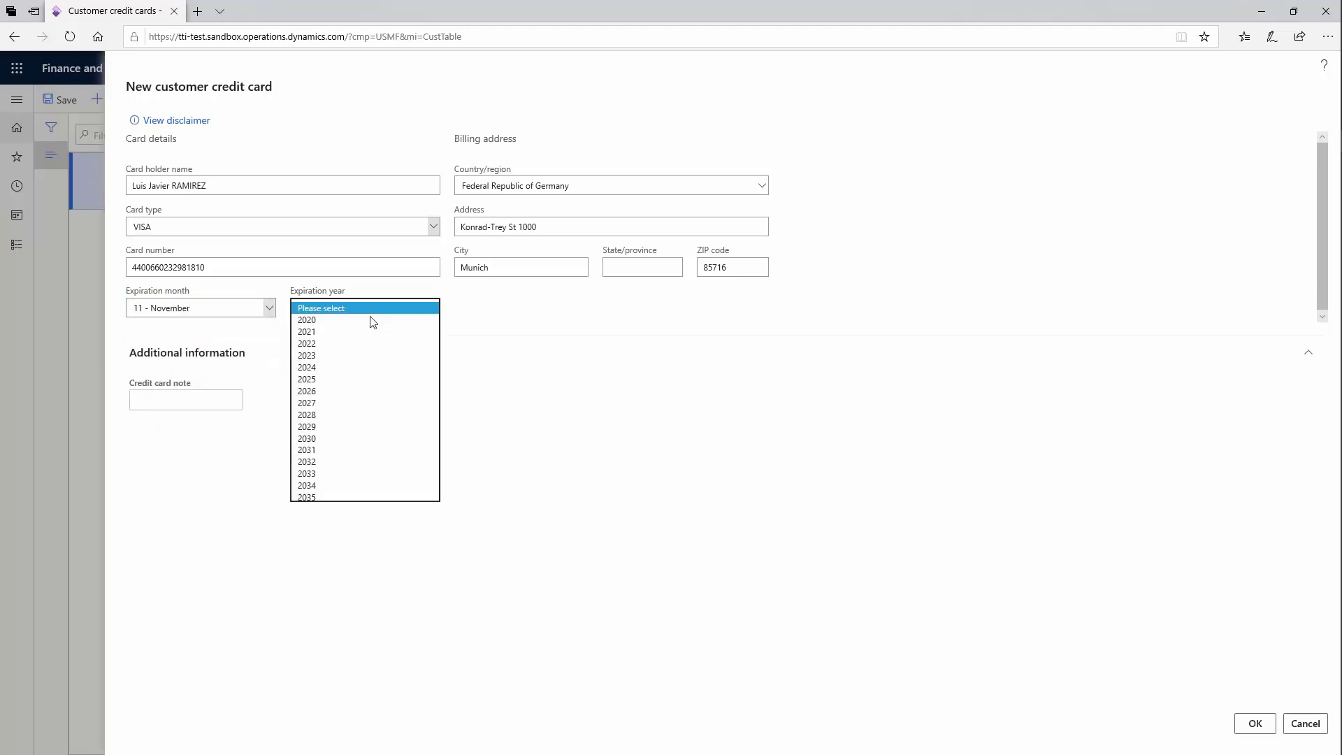
click(345, 347)
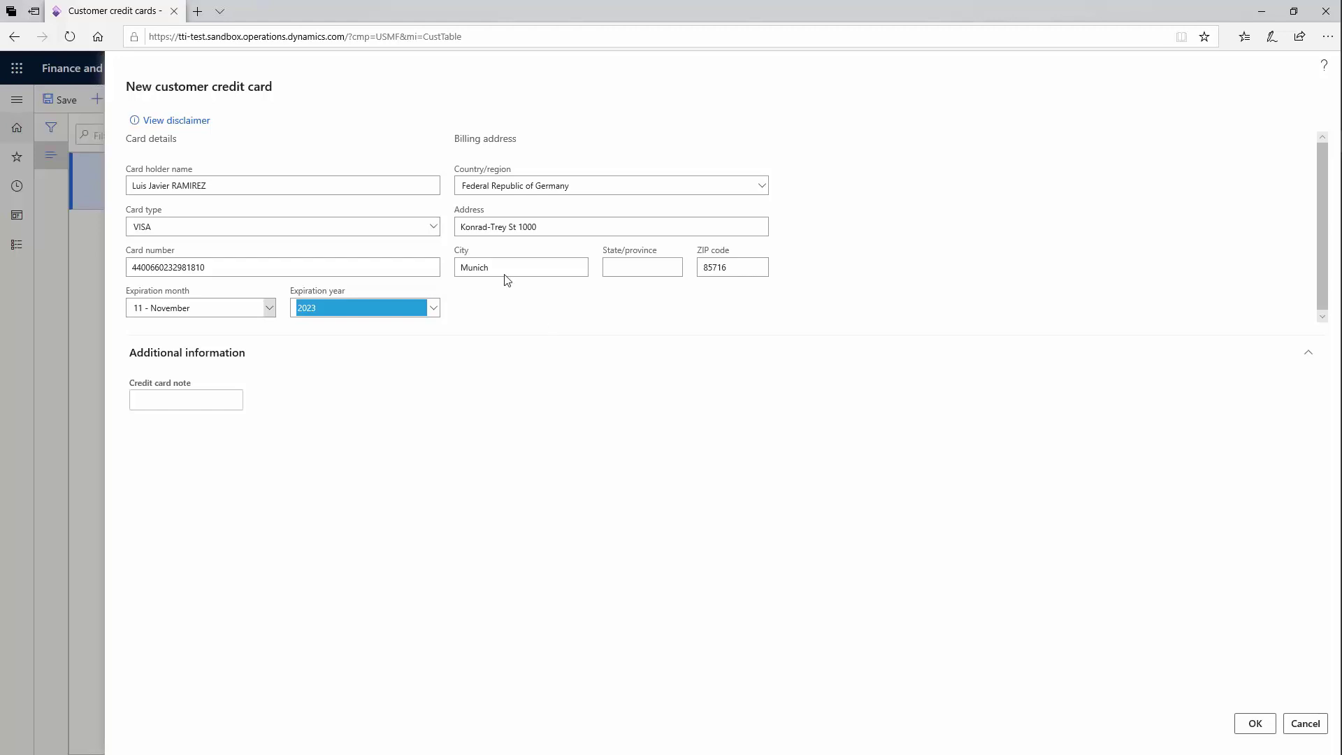
click(1255, 723)
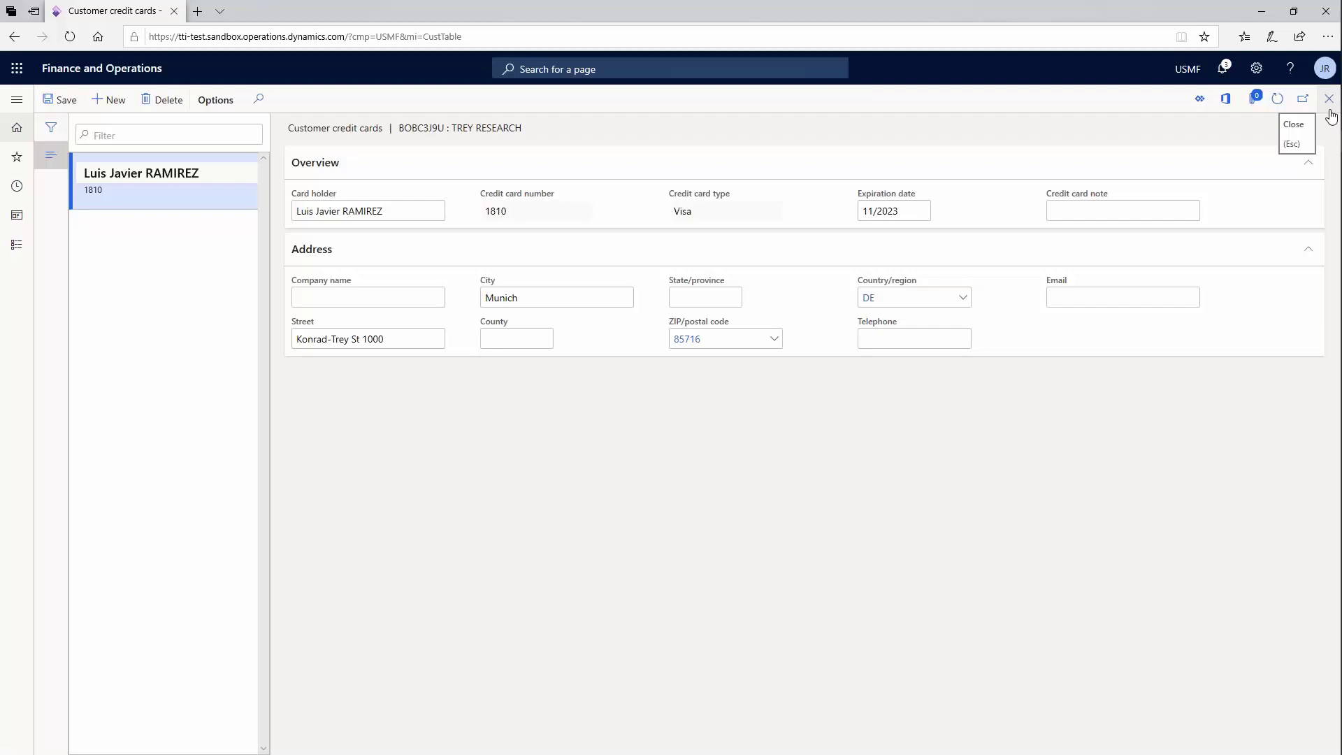
Close the credit cards page and collapse Payment defaults on Trey Research's record
click(1329, 105)
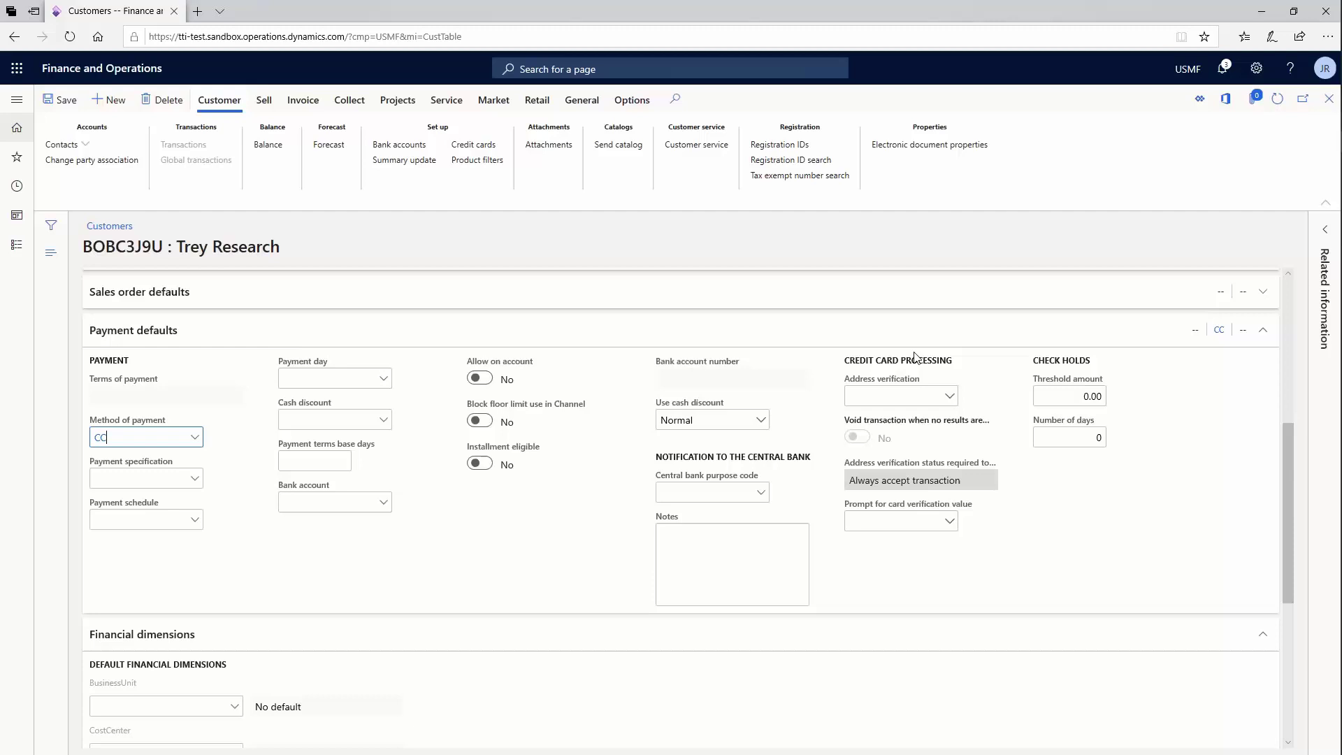
click(1263, 330)
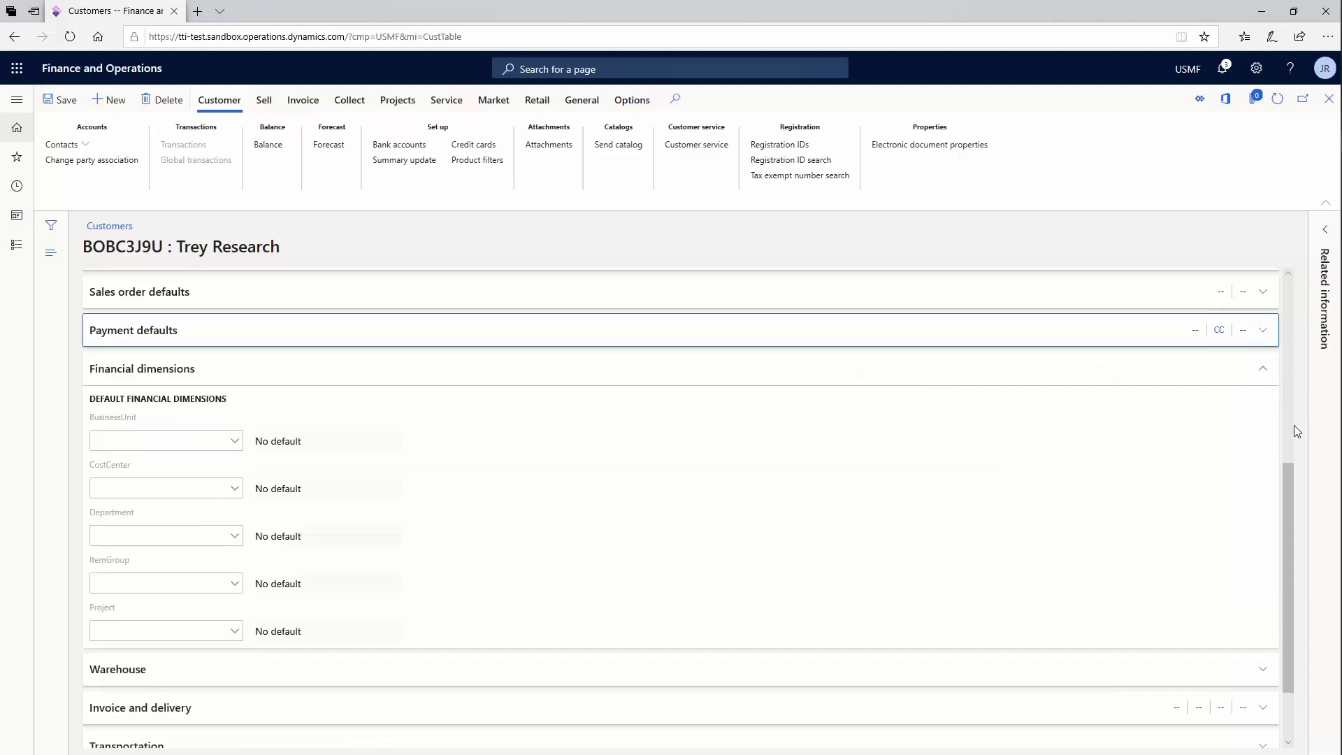
scroll(1287, 474, up, 3)
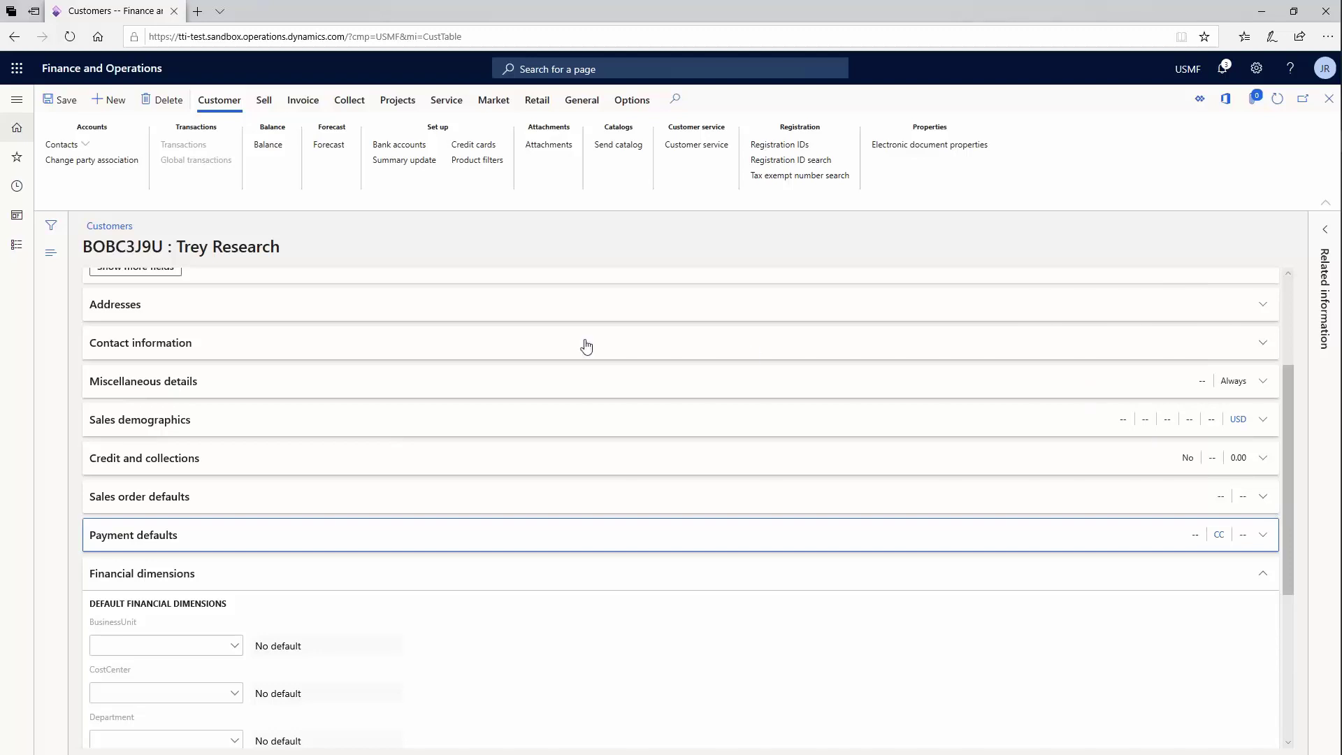
Create new sales order 002586 for Trey Research from the Sell tab
click(264, 104)
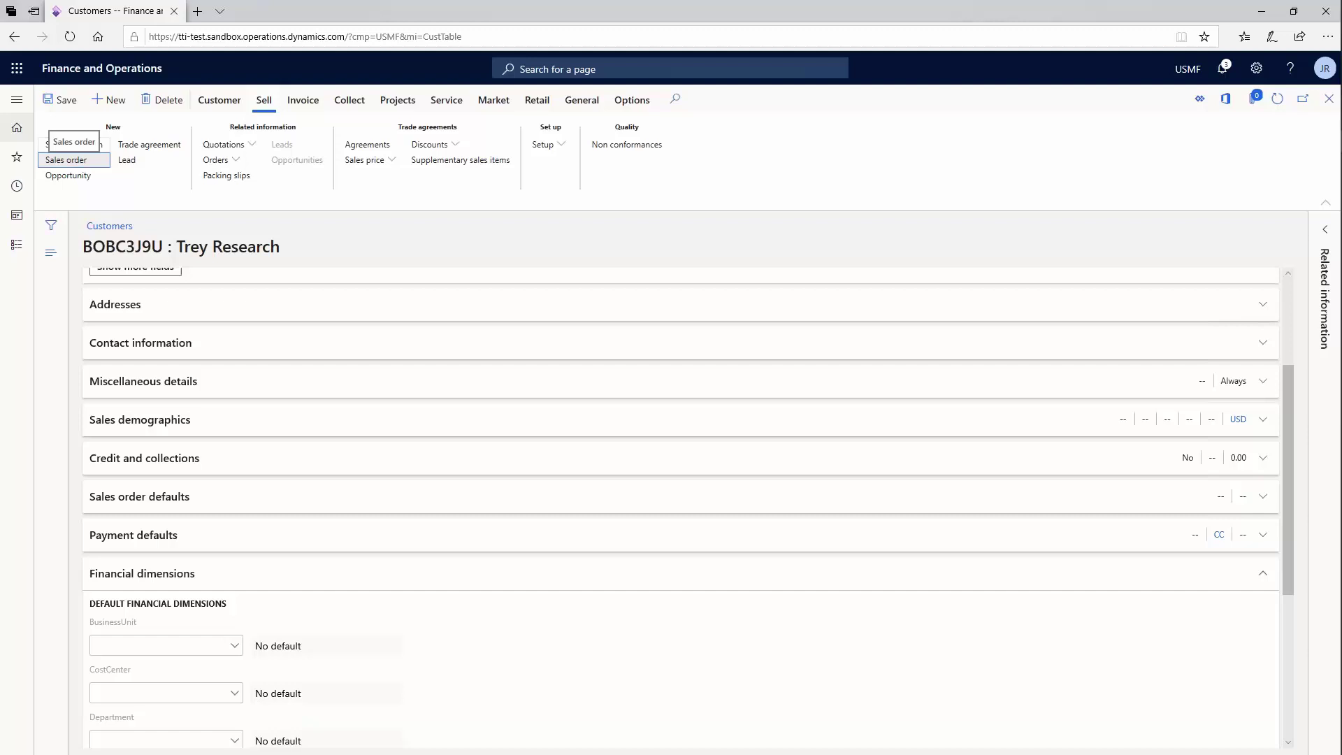
click(66, 160)
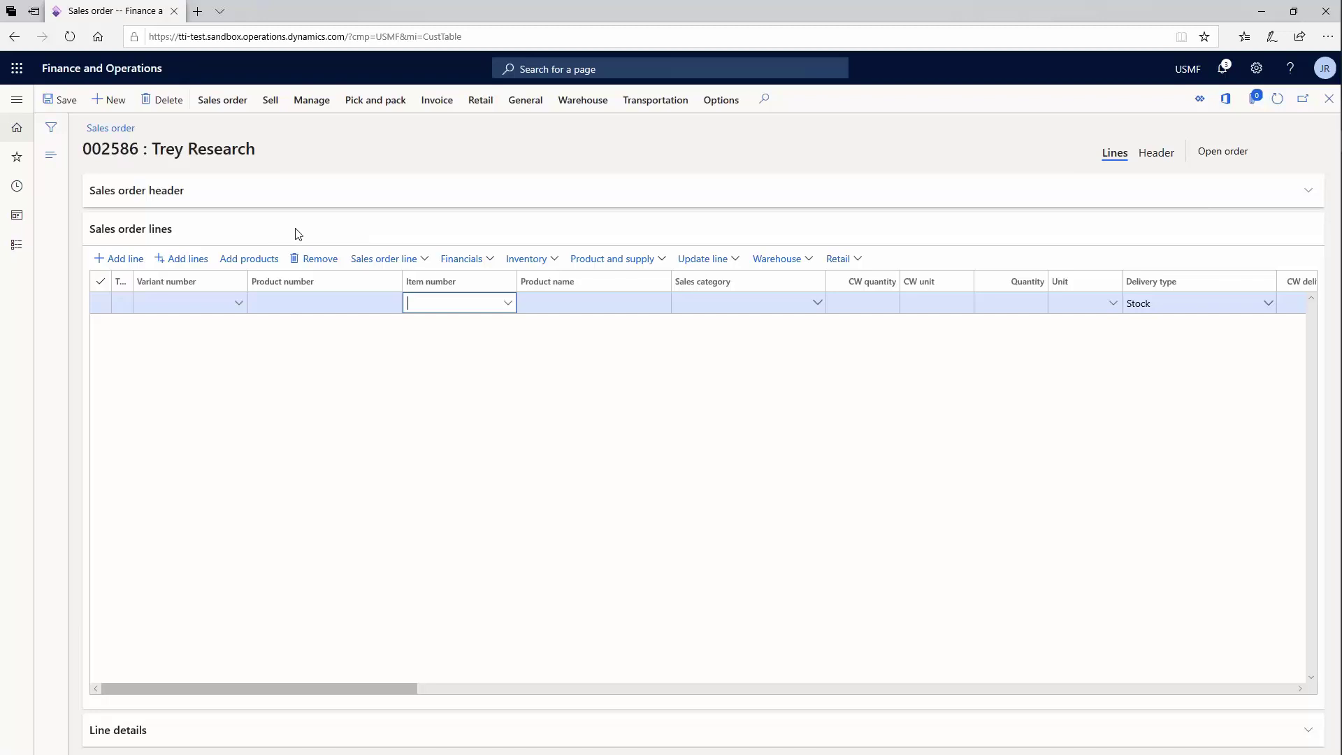
Add a line for 10 ea of D0001 MidRangeSpeaker at 480.00, then view the order header
click(510, 308)
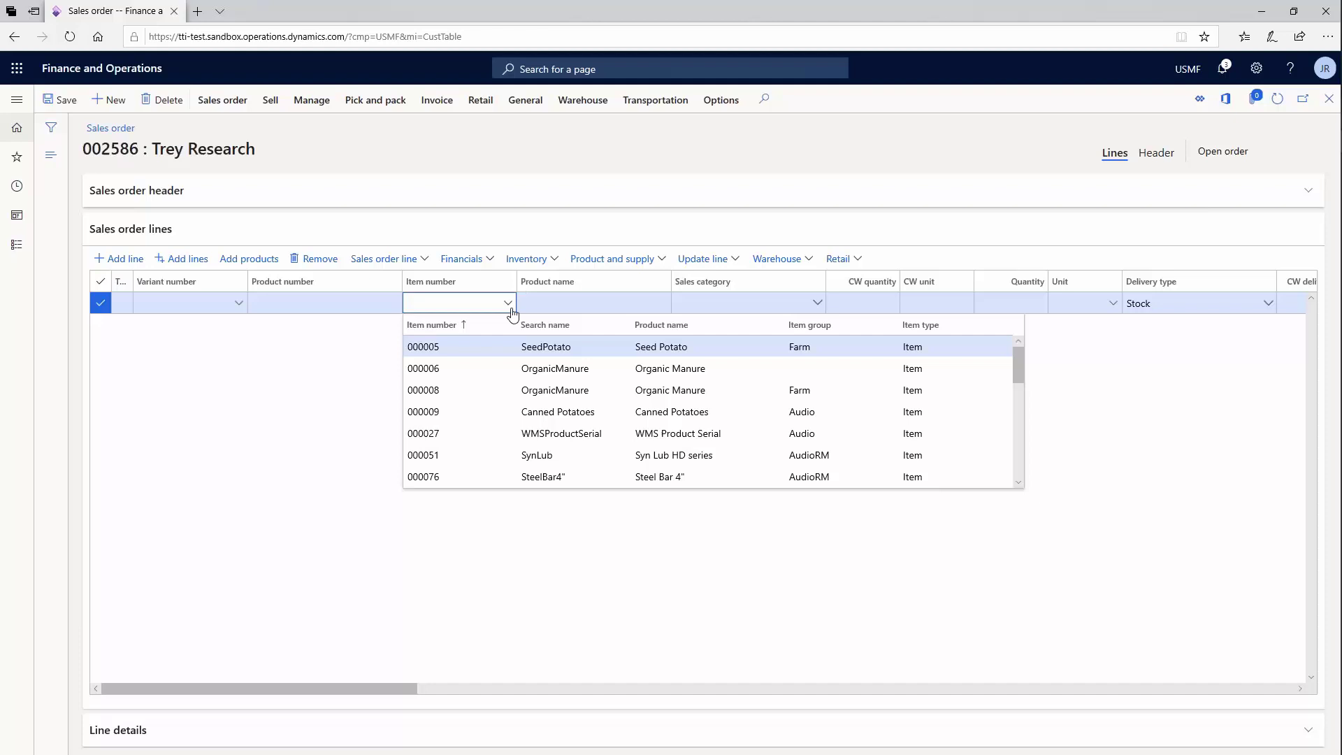
text(D)
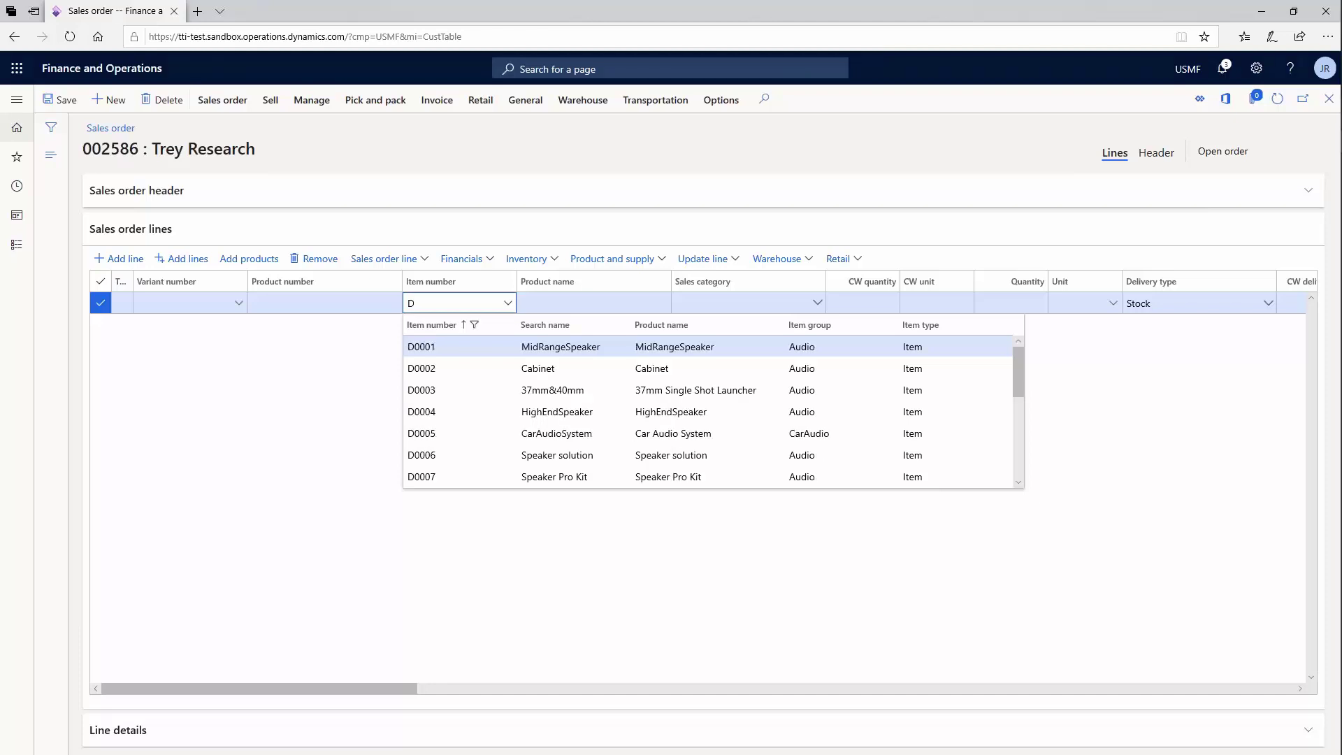
click(500, 343)
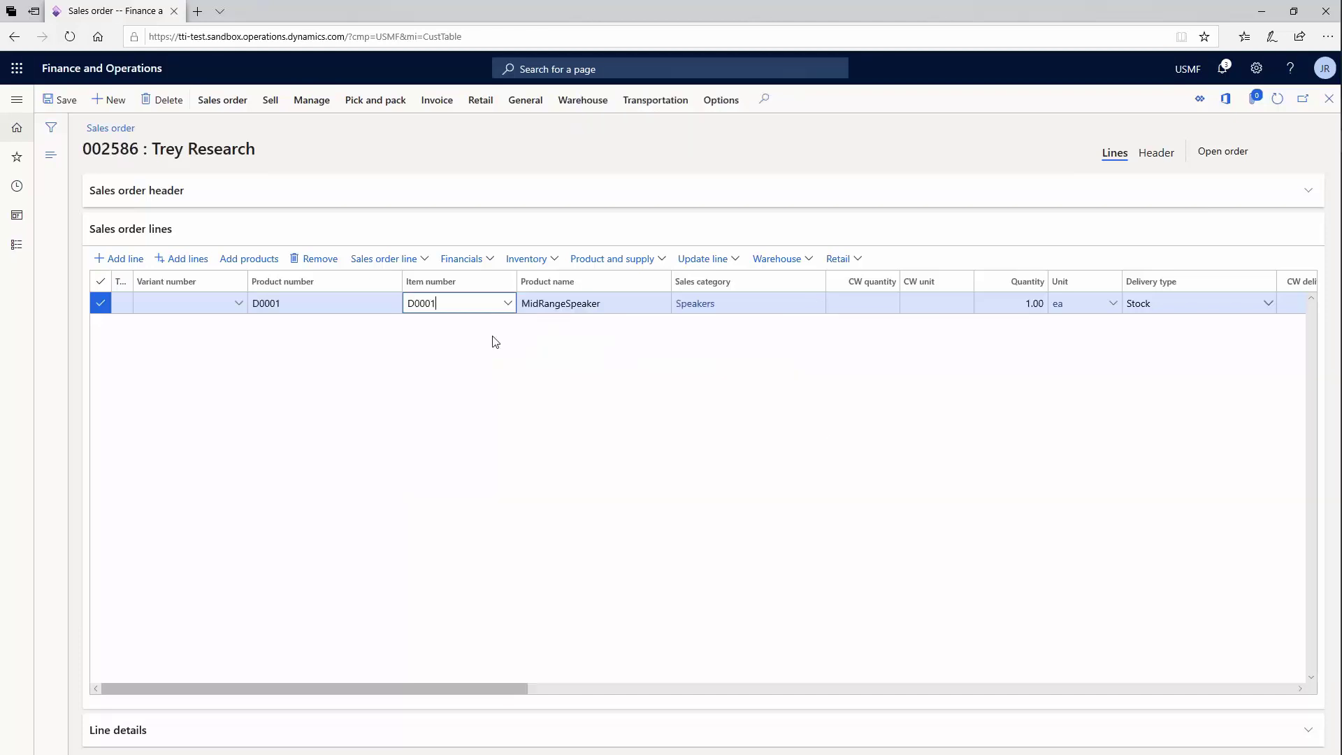
key(Tab)
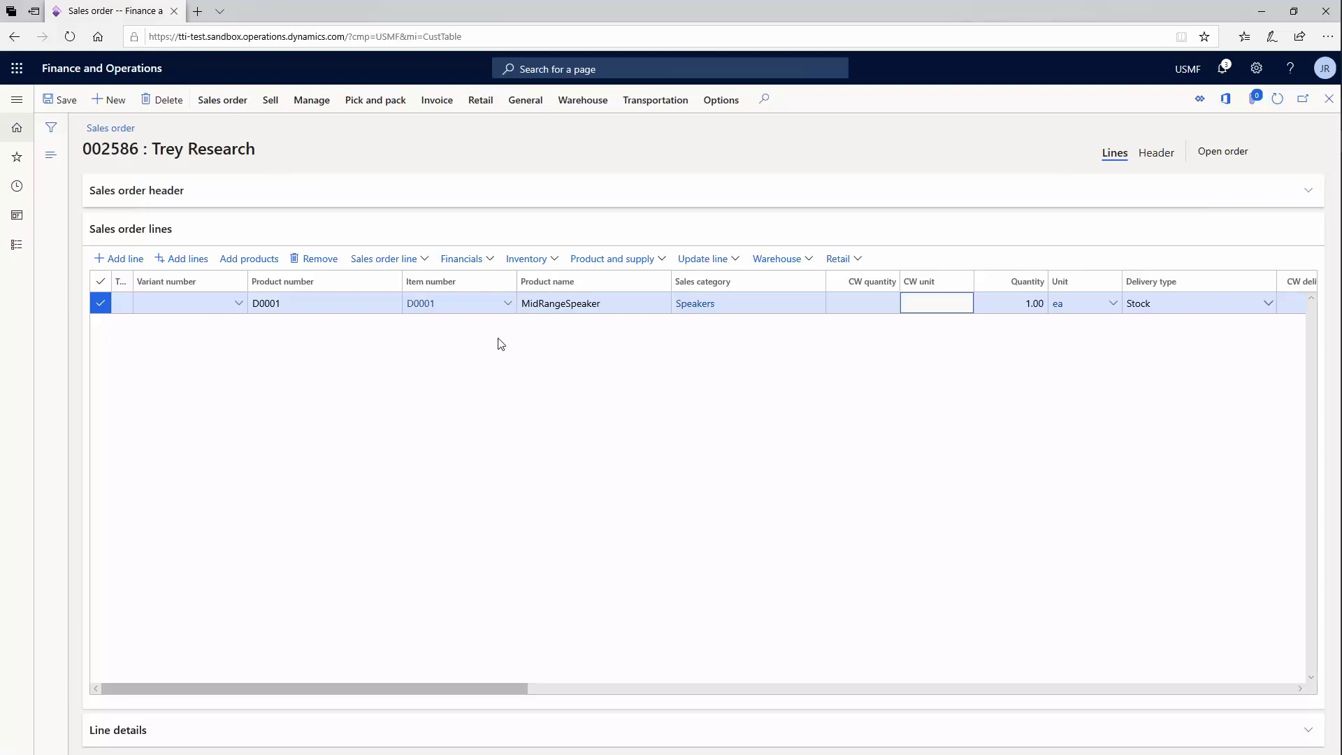
key(Tab)
text(10)
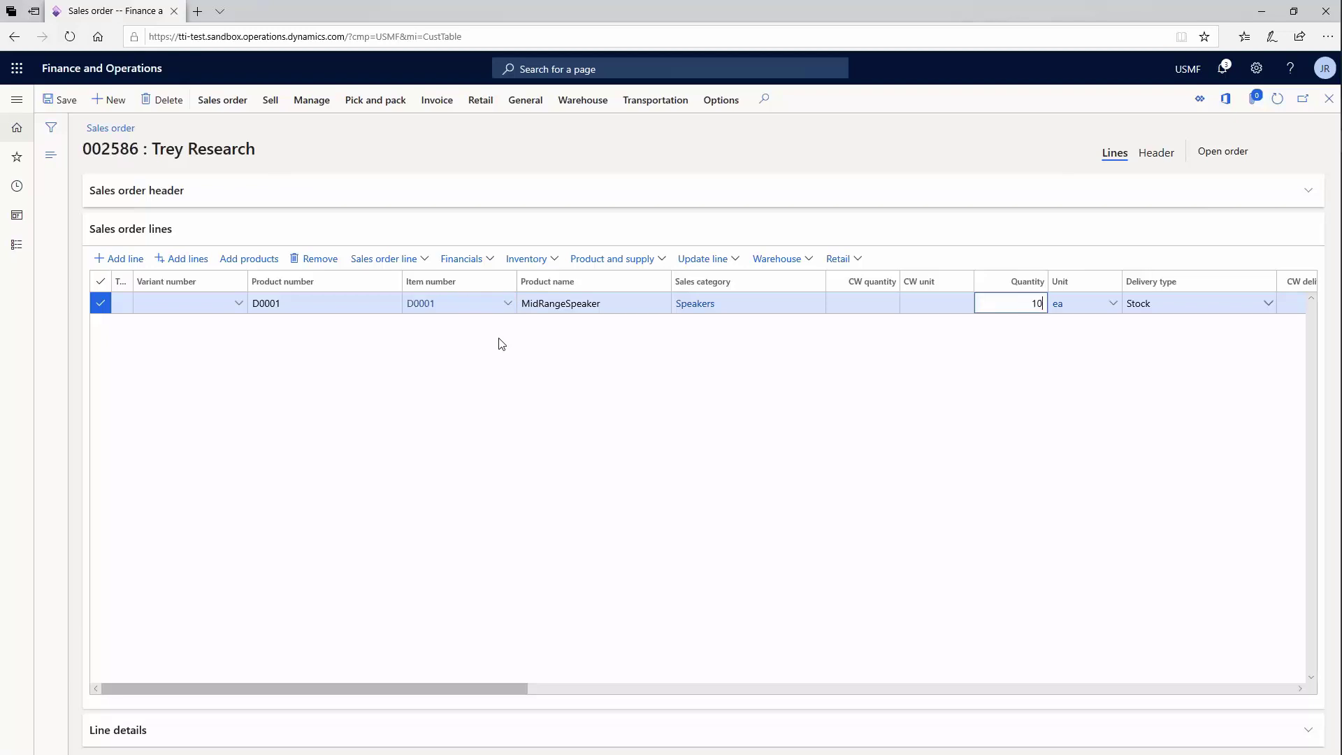
key(Tab)
key(Tab)
key(Tab)
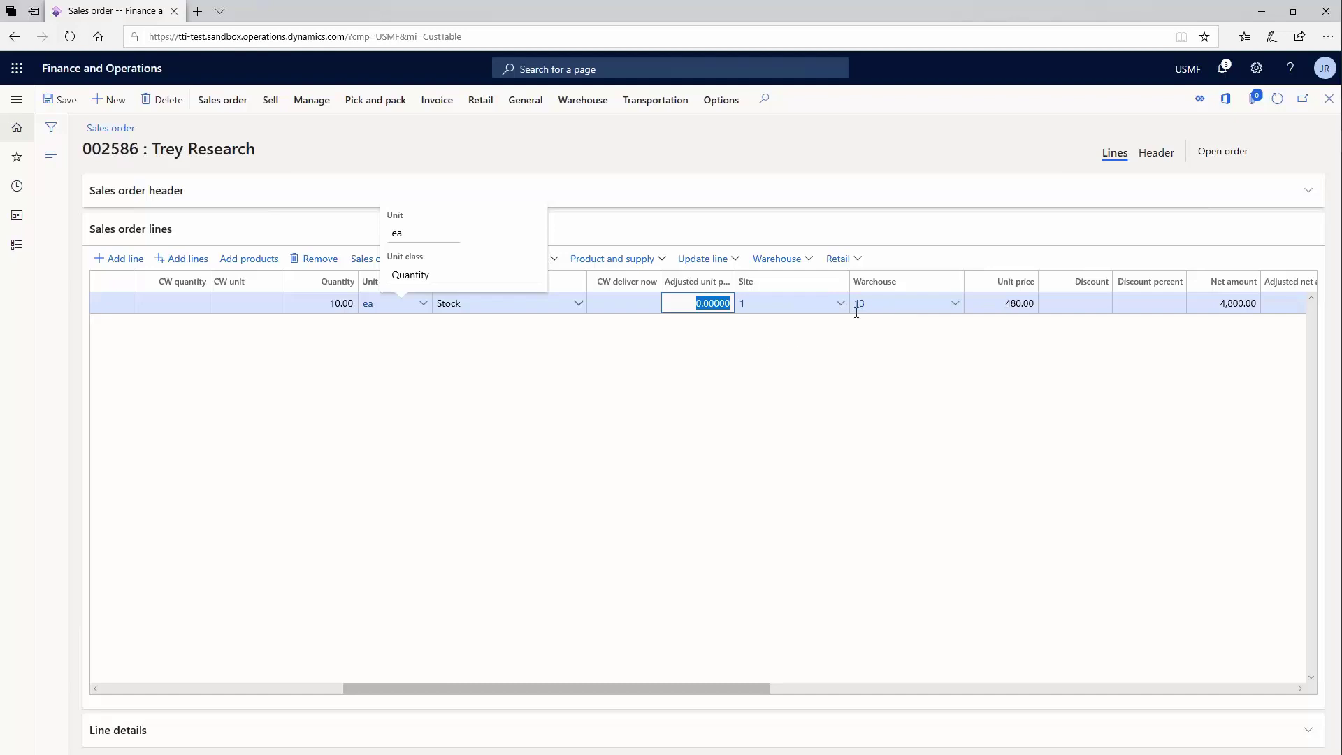
click(1155, 154)
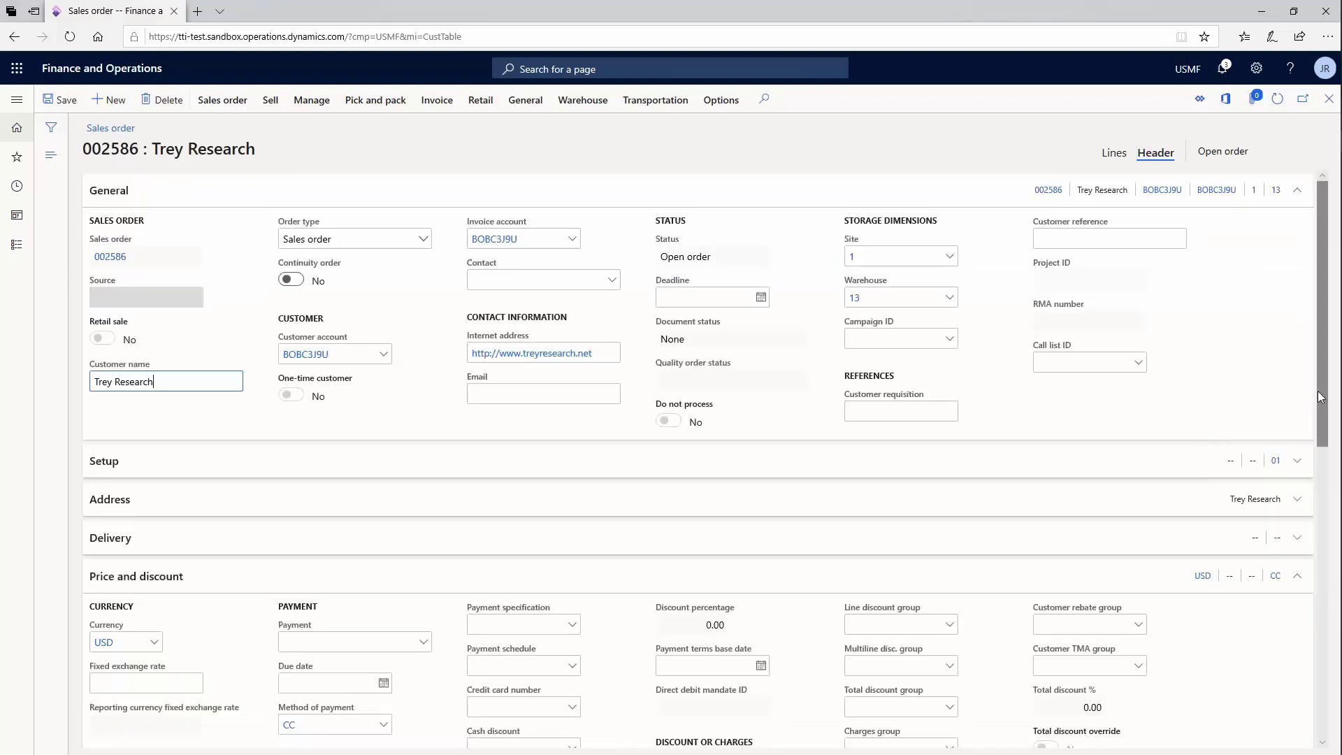
Inspect the Credit card number field on sales order 002586
scroll(1243, 397, down, 2)
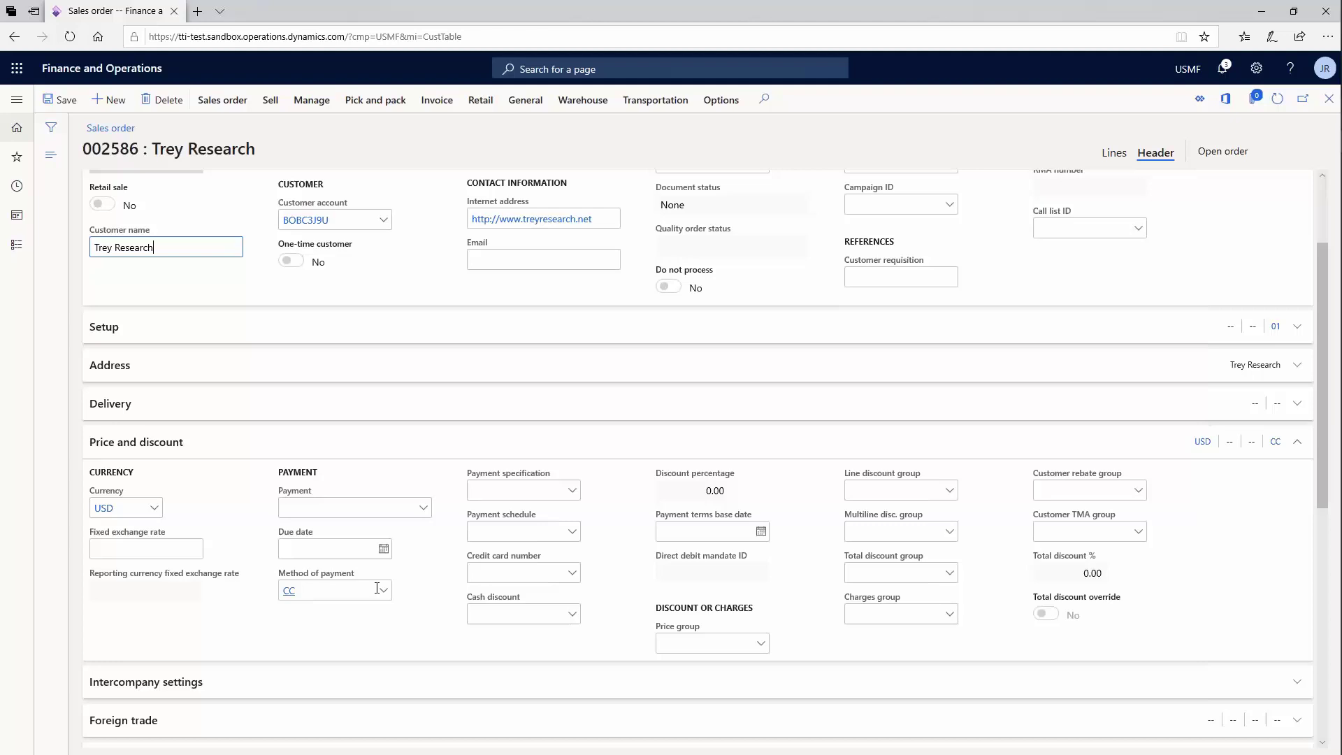
click(570, 575)
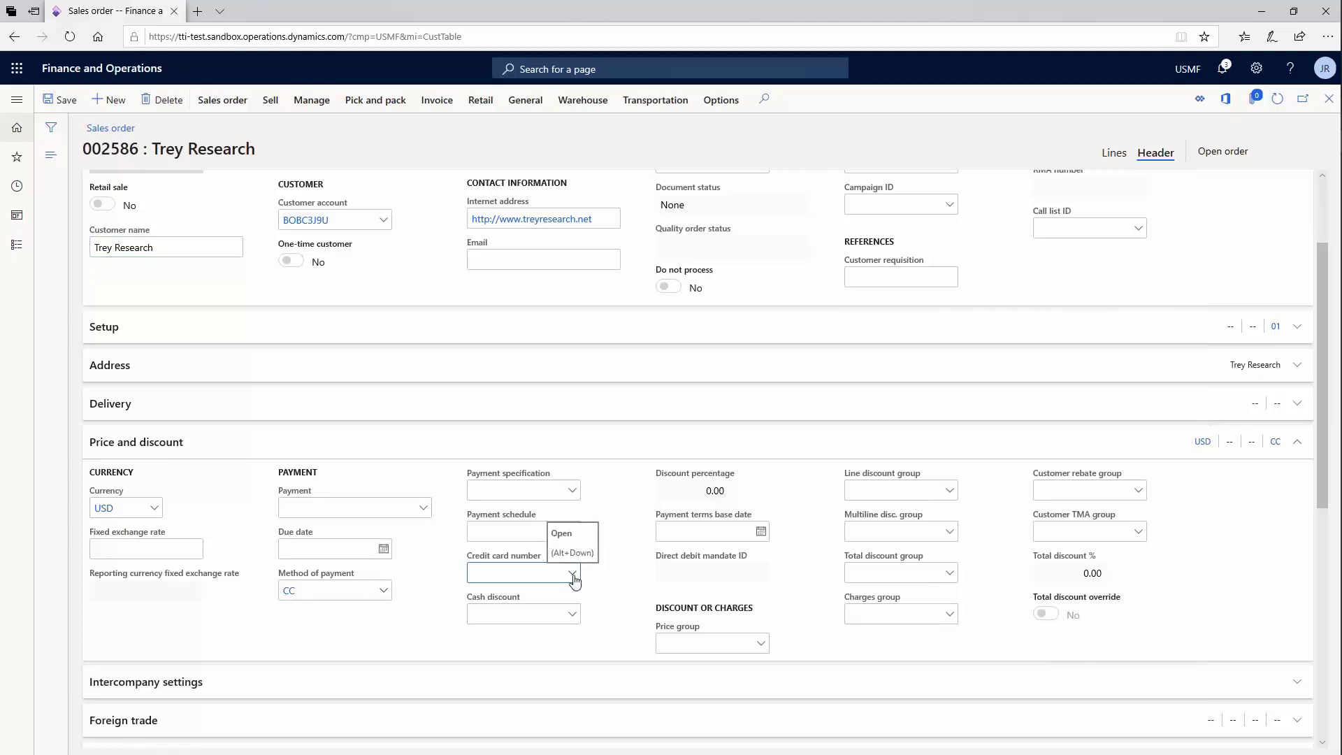
click(572, 575)
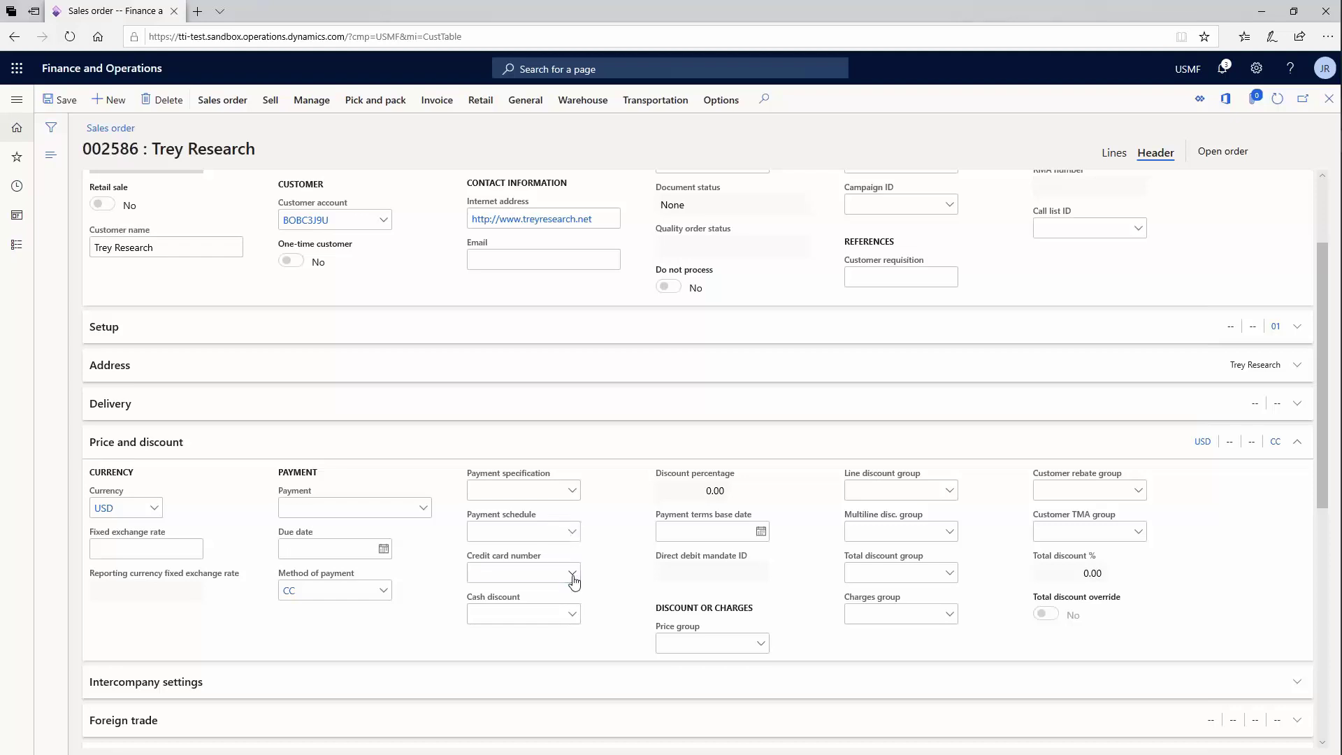
Look at the Manage > Credit card actions without choosing one, then close sales order 002586
click(238, 104)
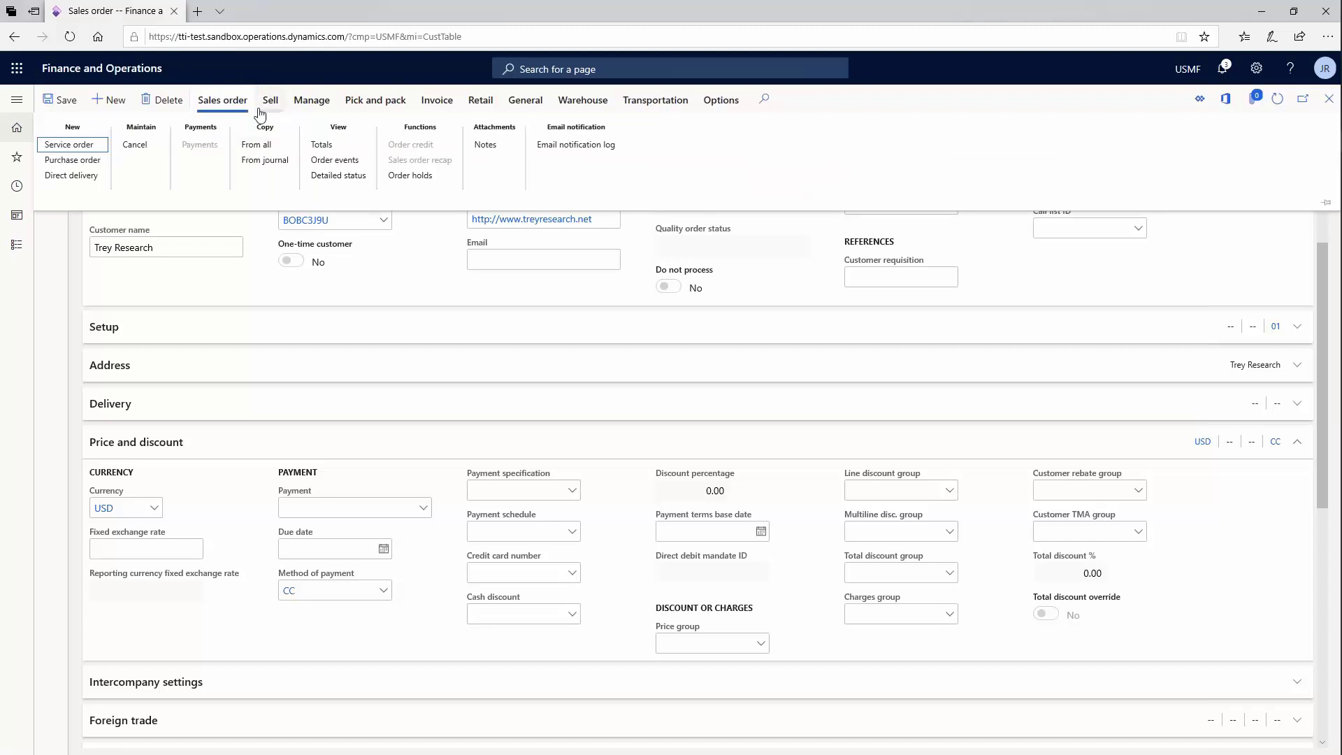
click(271, 101)
click(311, 102)
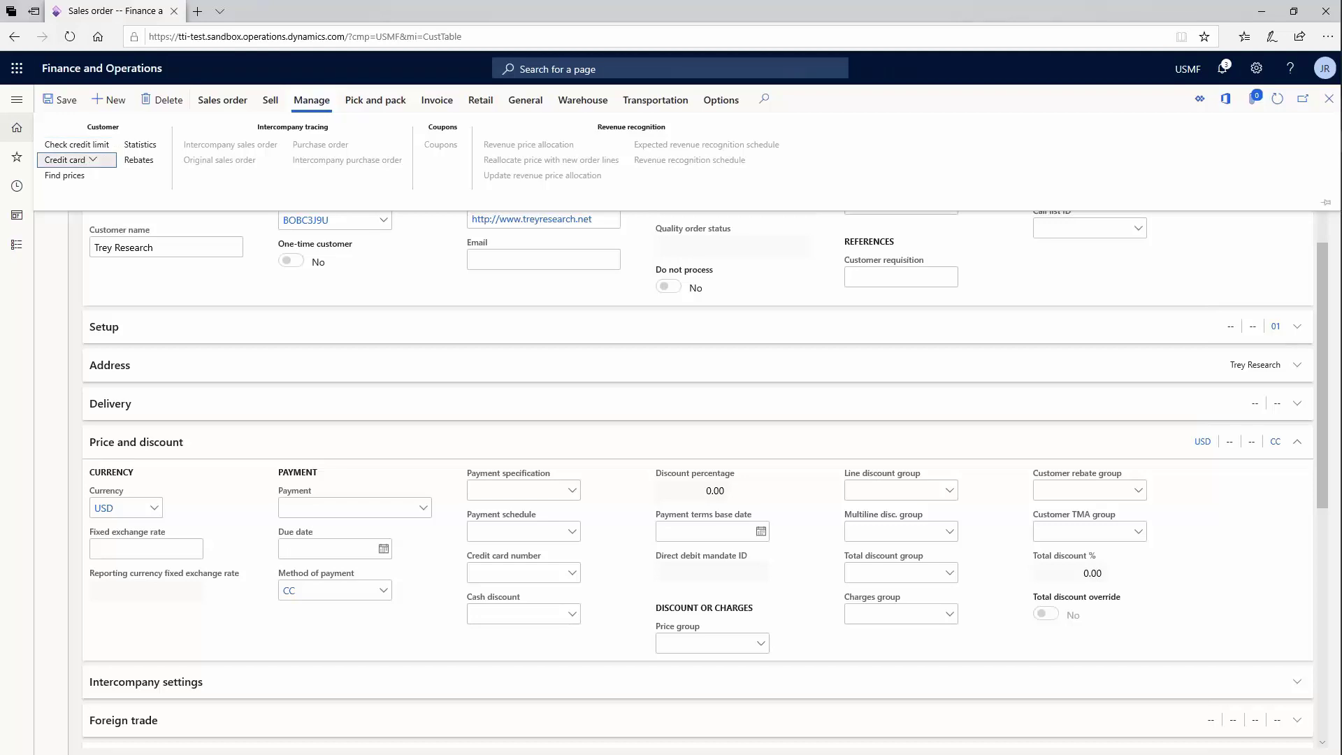
click(78, 160)
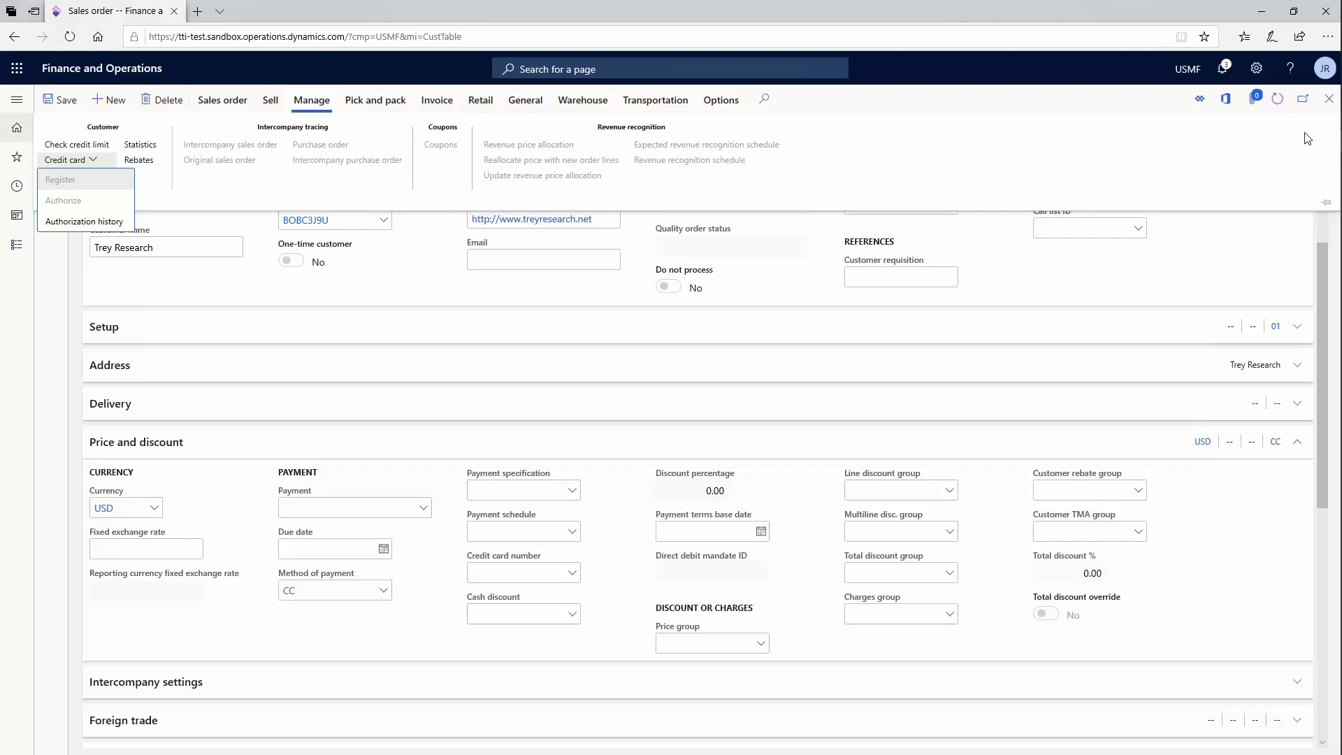
key(Escape)
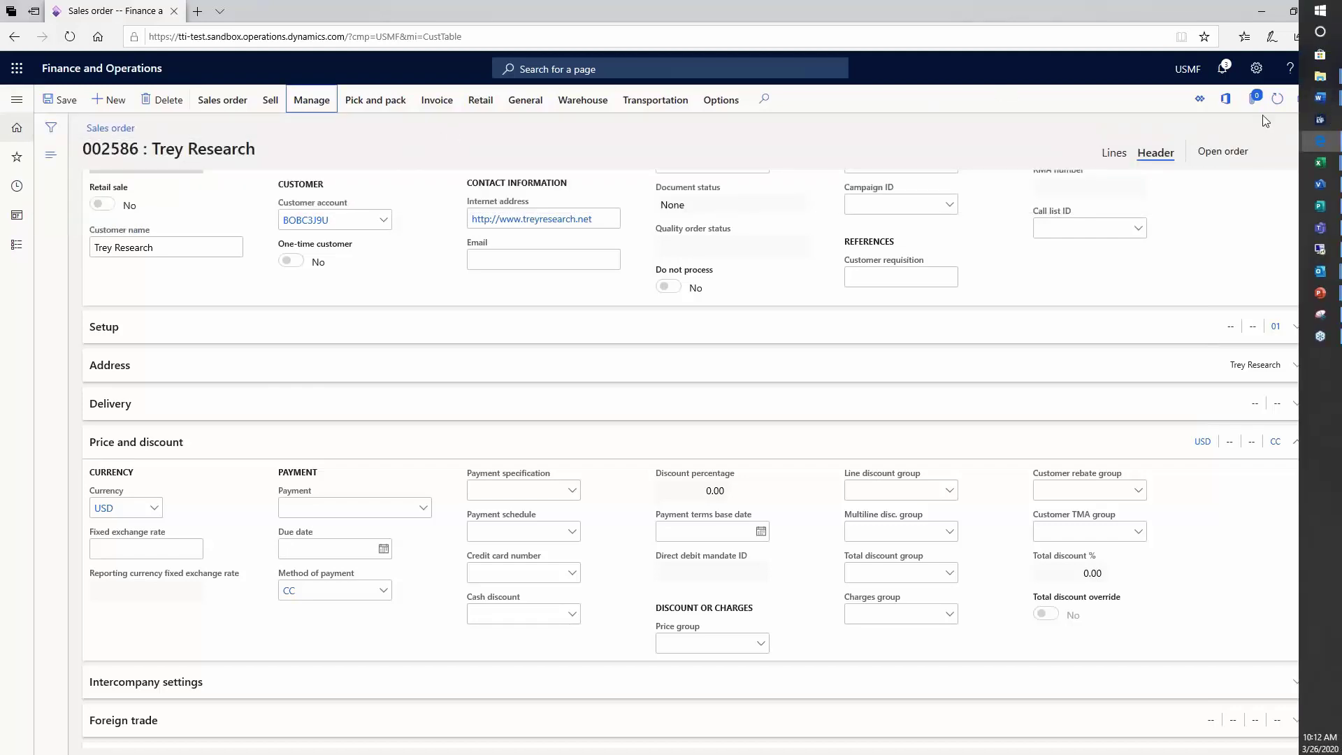
click(1328, 99)
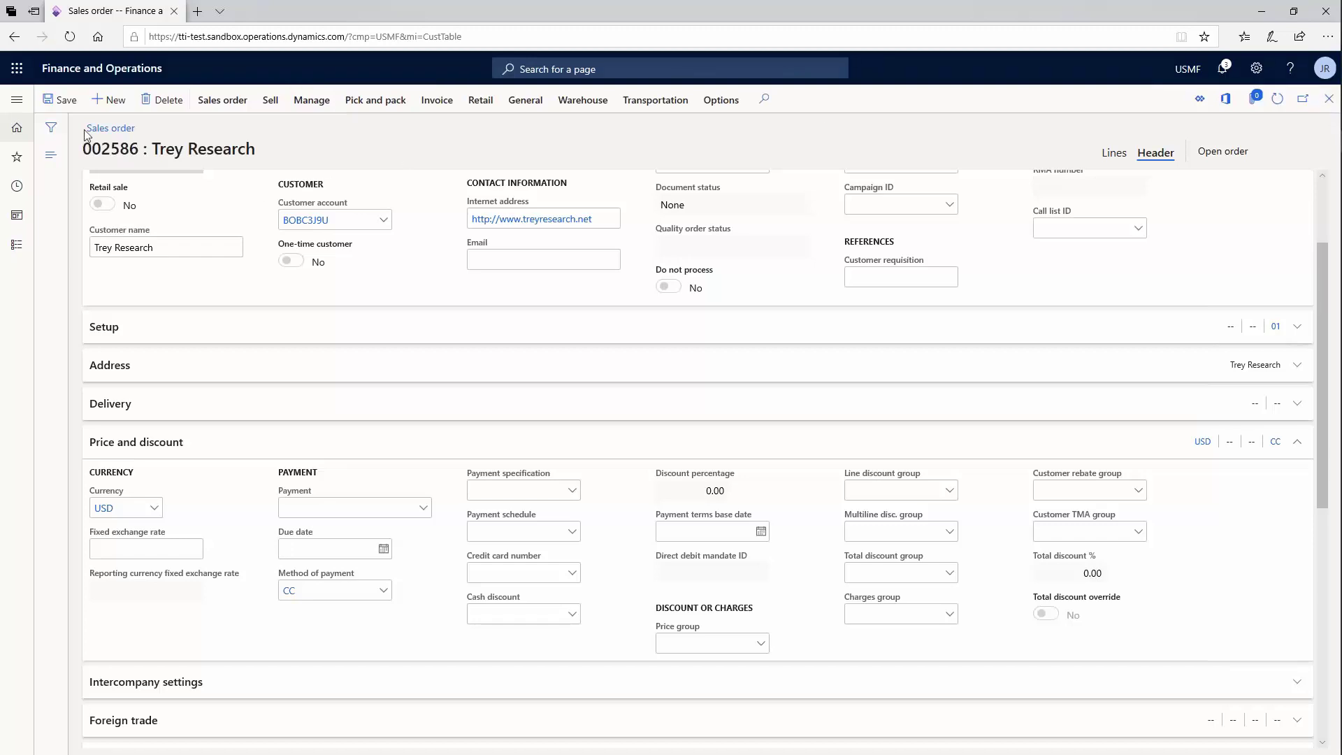
Go back through the credit and collections workspace to All sales orders and start a new order
click(17, 101)
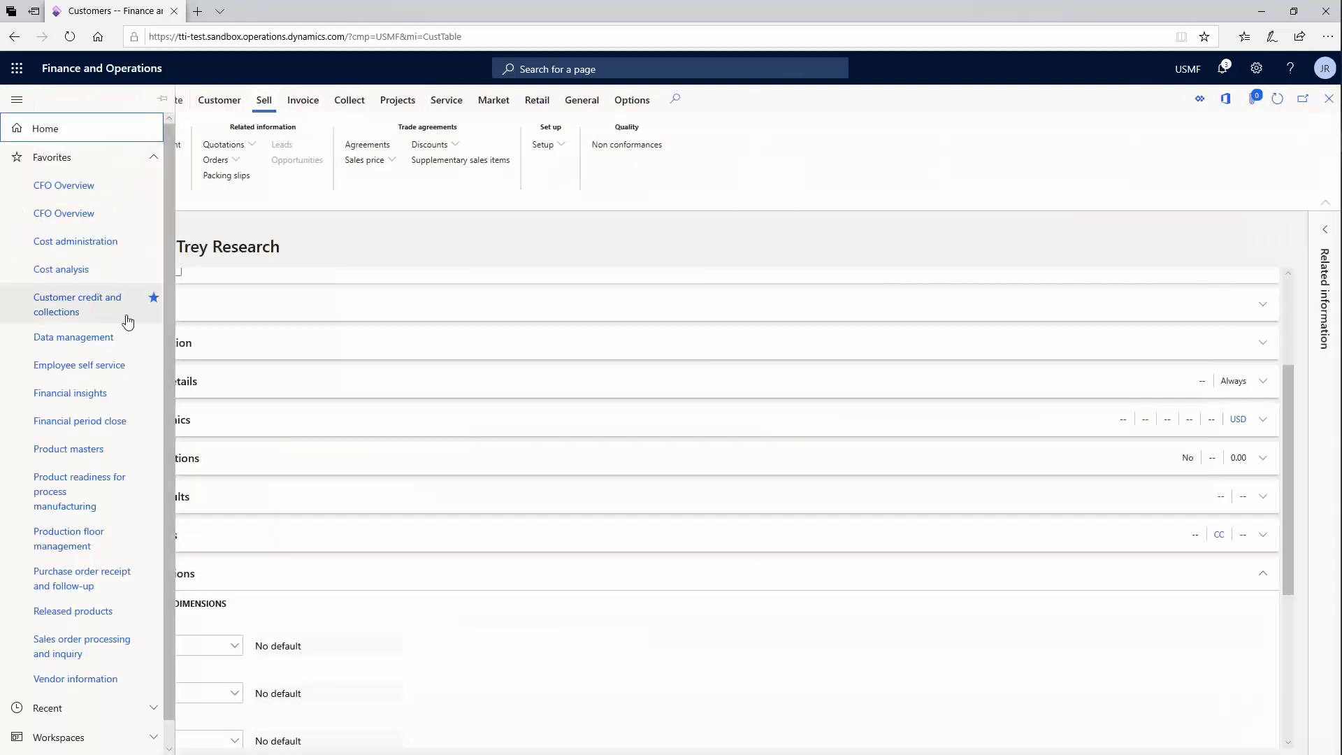
click(341, 221)
key(Escape)
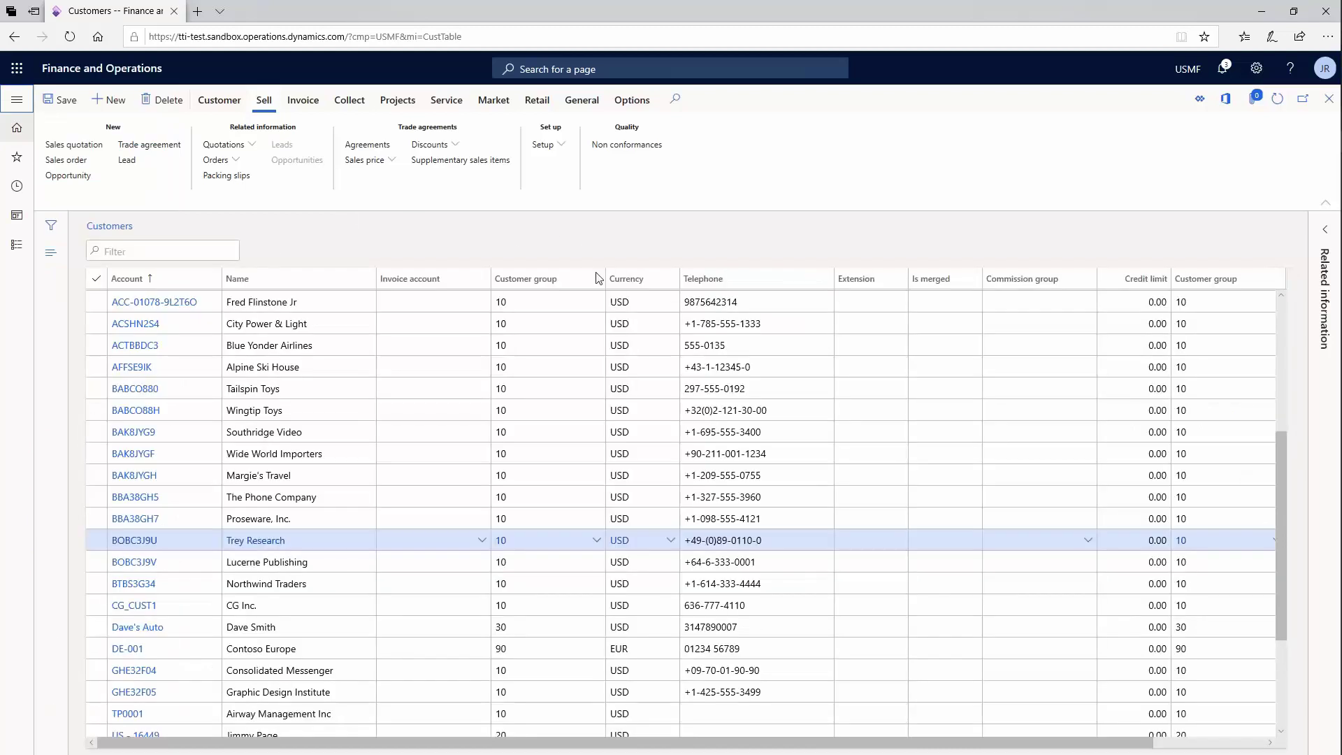
key(Escape)
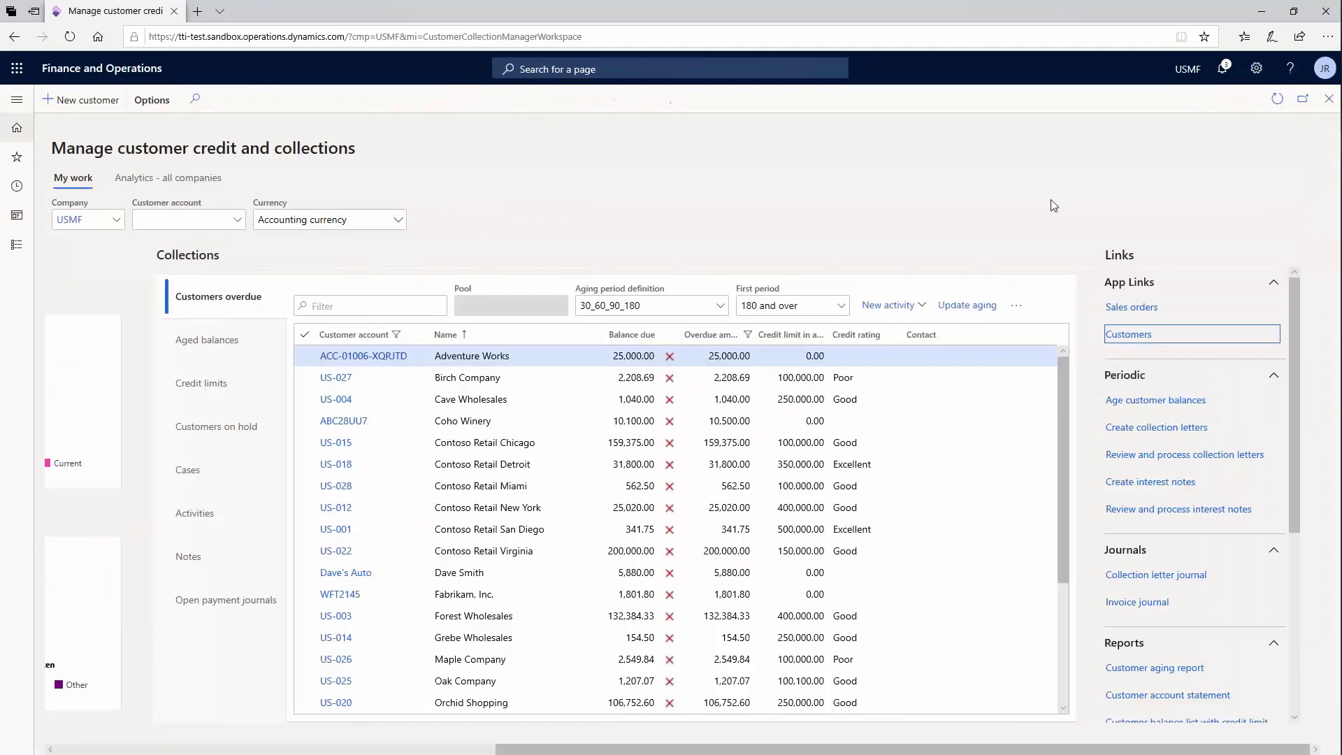
click(1124, 317)
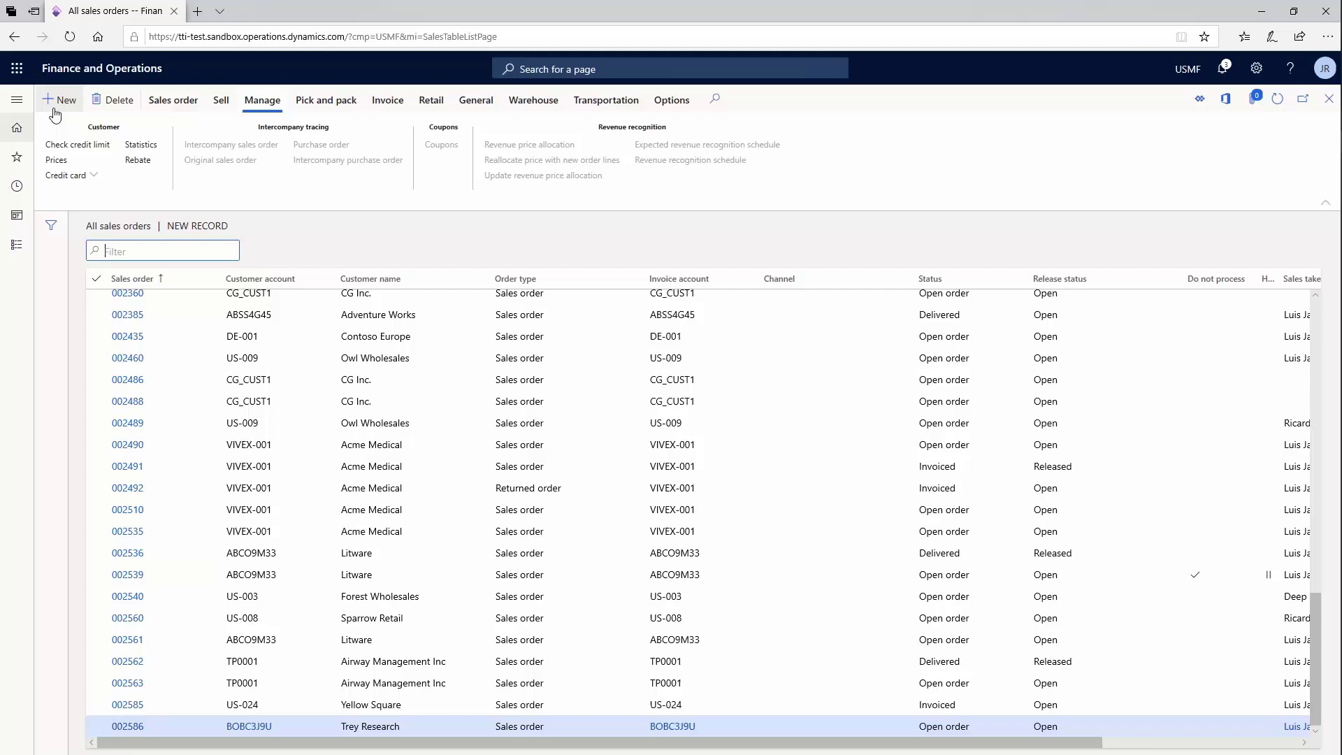
click(55, 109)
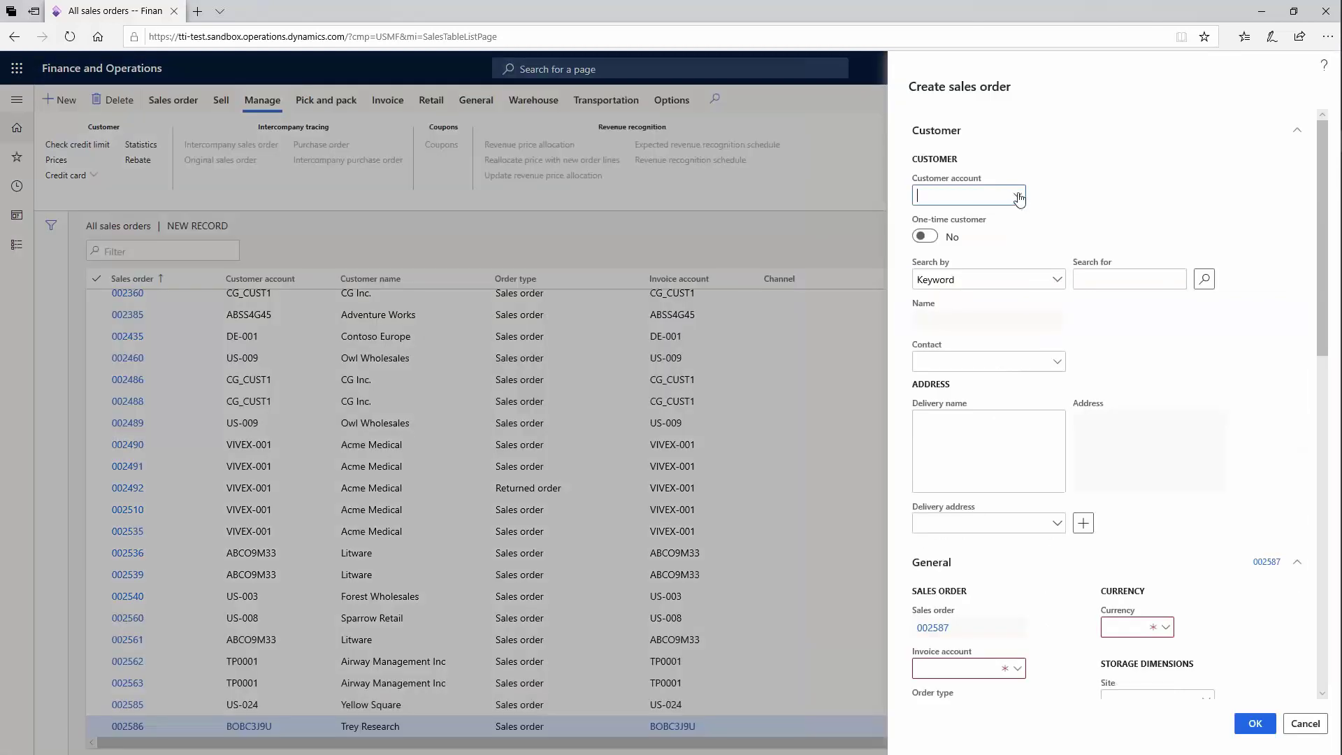
Create a new sales order for customer Yellow Square
click(1018, 196)
text(YELLO)
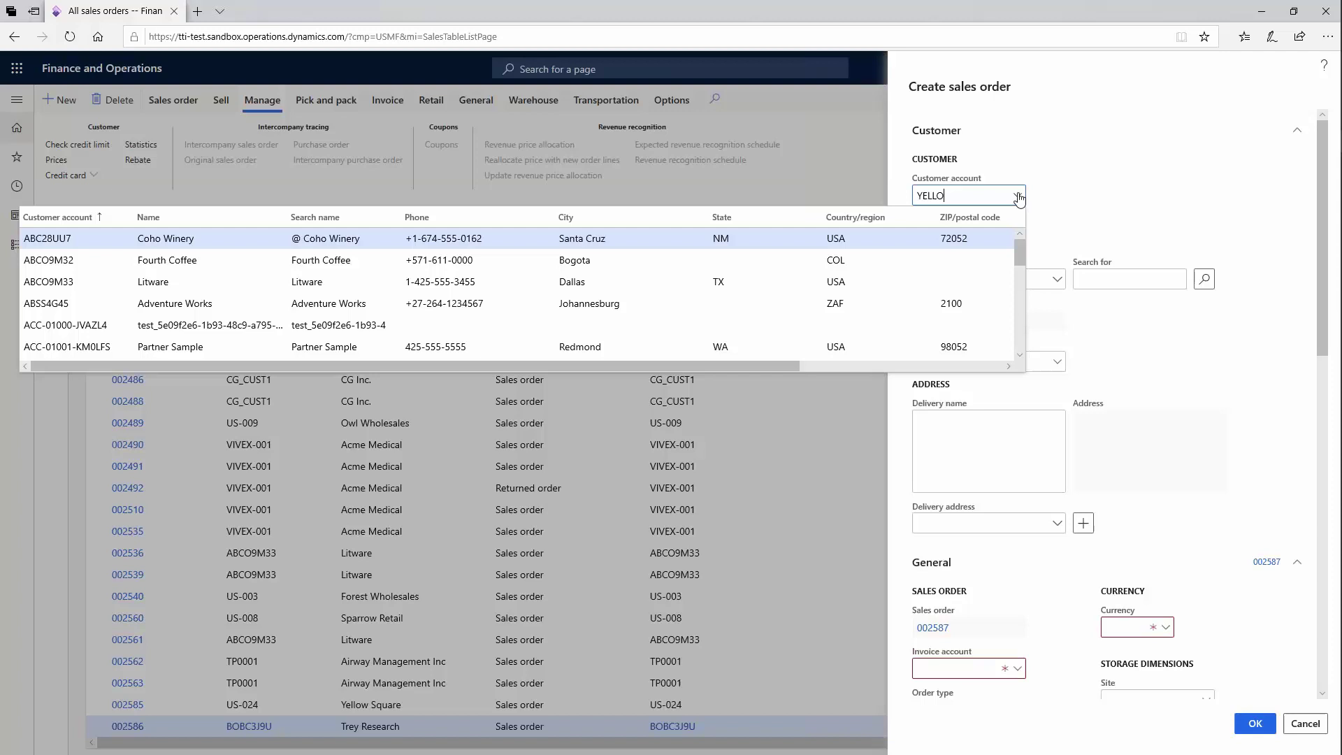
text(W)
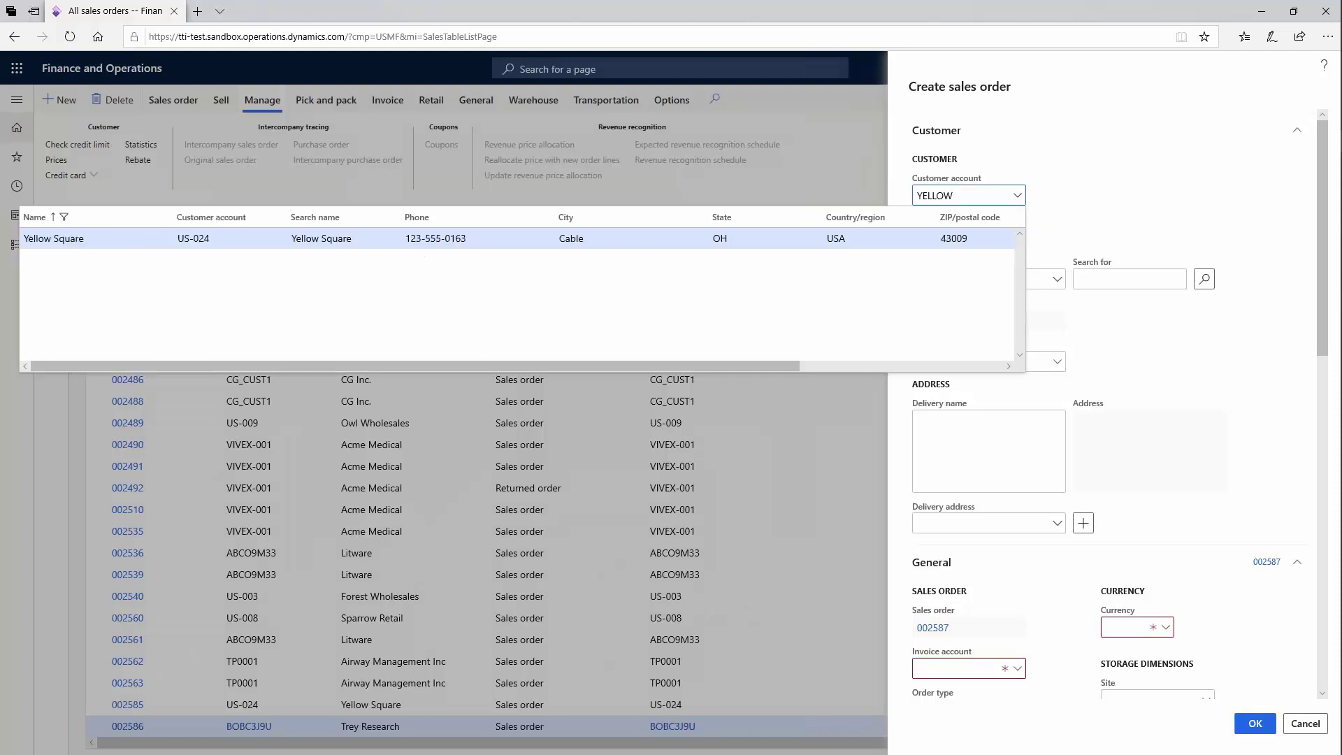
key(Return)
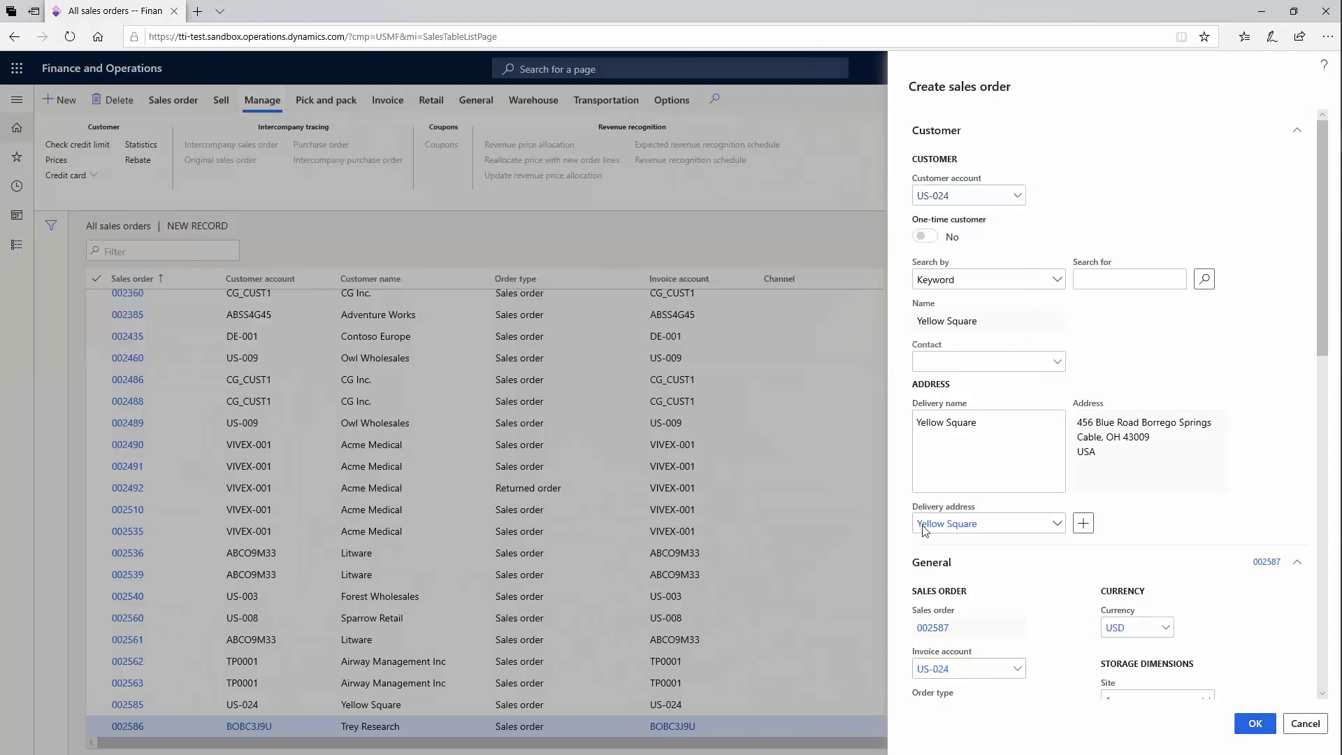
key(Return)
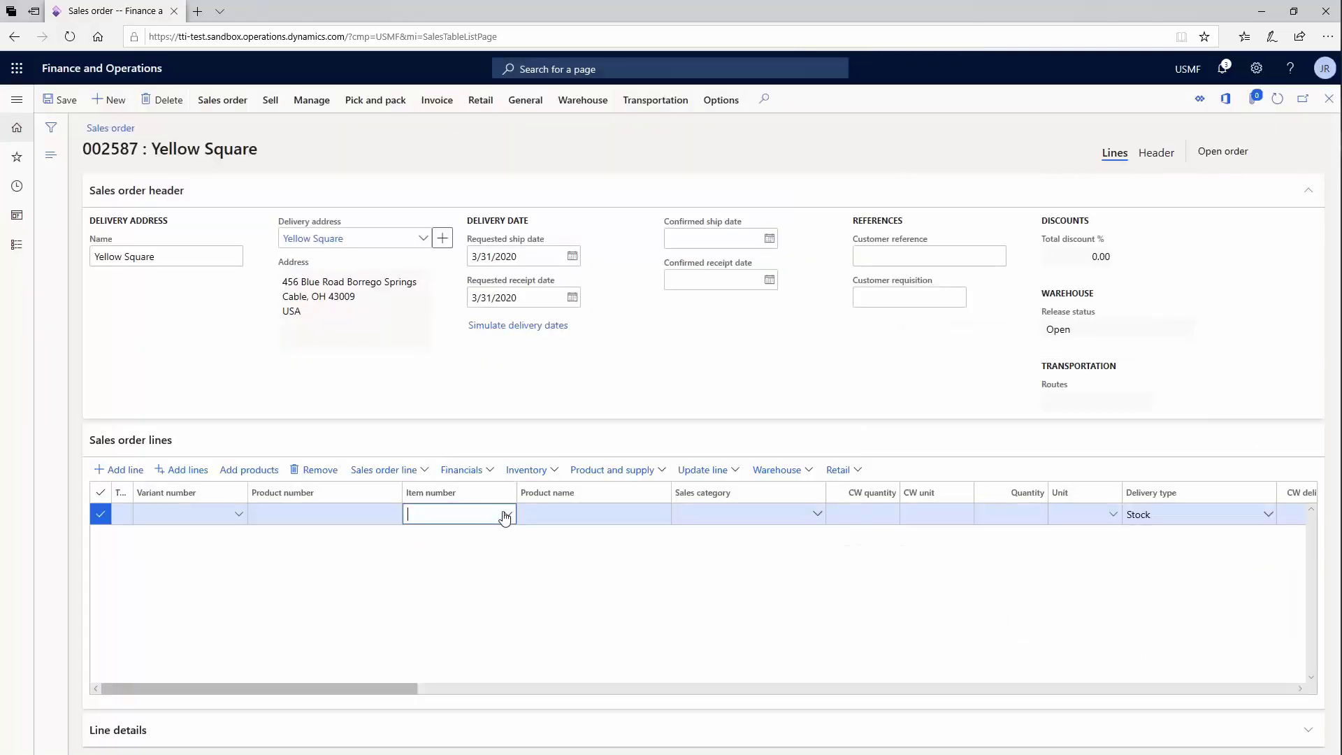
Add an order line for 10 of item D0001 MidRangeSpeaker
text(D)
click(506, 515)
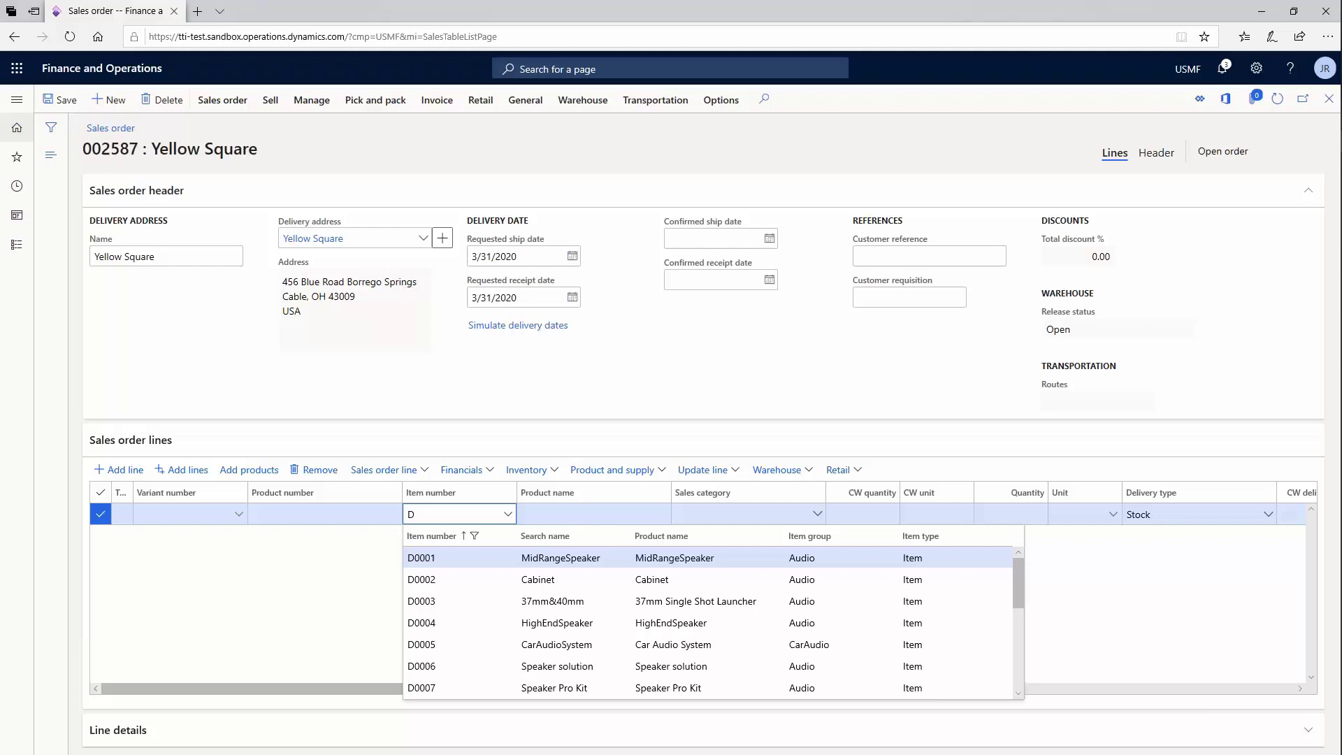
click(596, 558)
key(Tab)
key(Tab)
key(Tab)
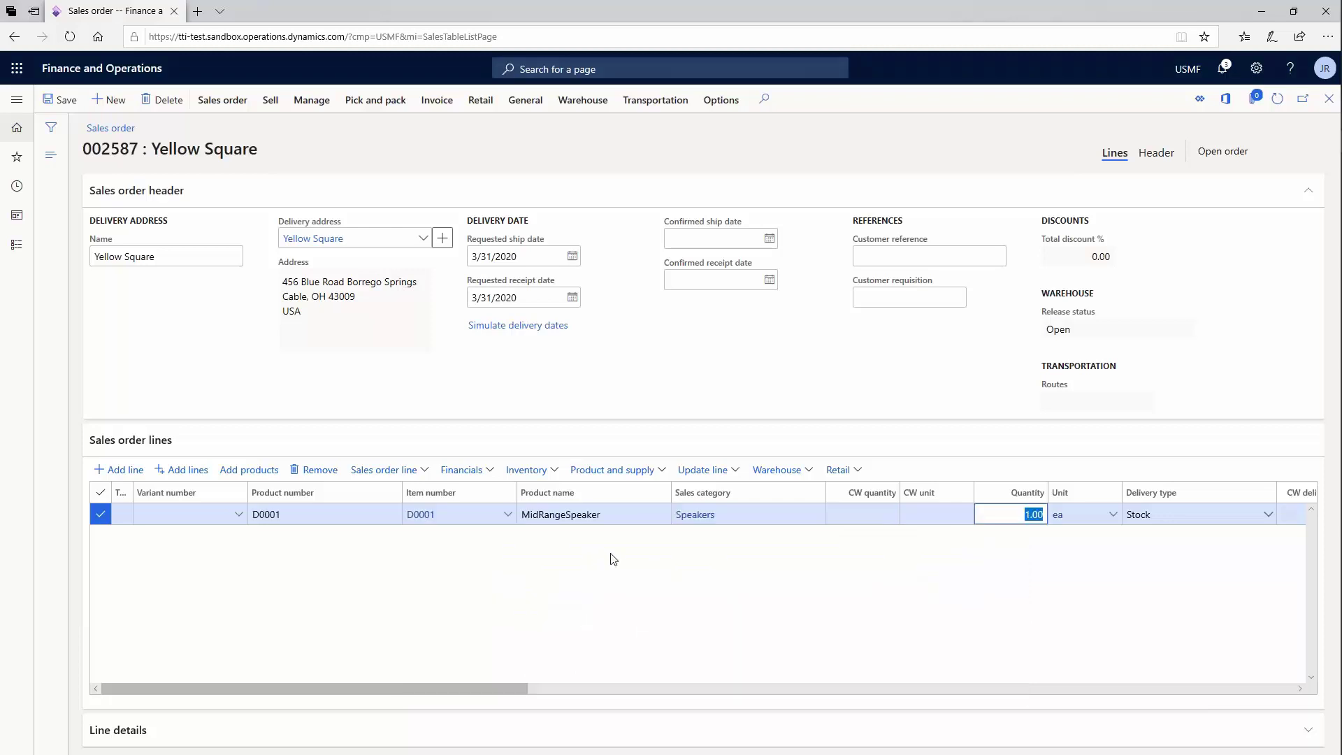
text(10)
key(Tab)
key(Tab)
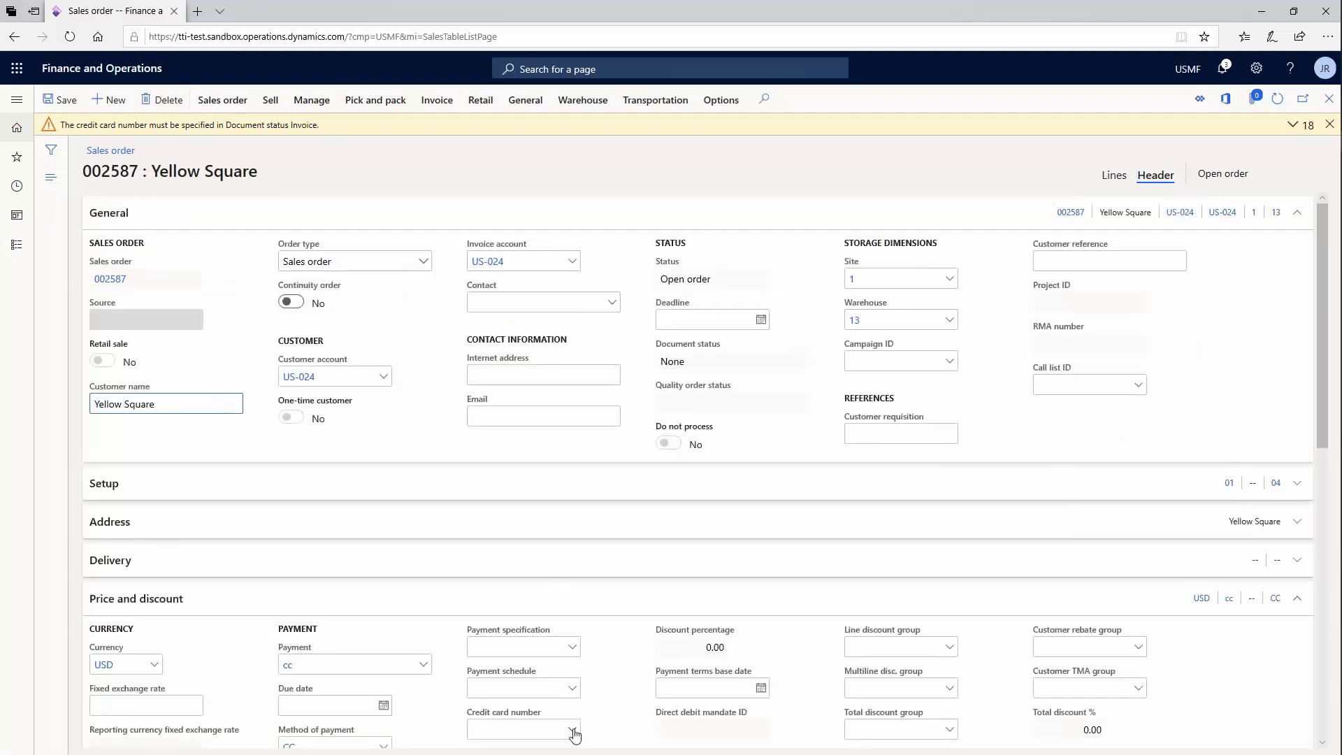
Set the order's credit card number to Yellow Square's stored Amex card
click(572, 730)
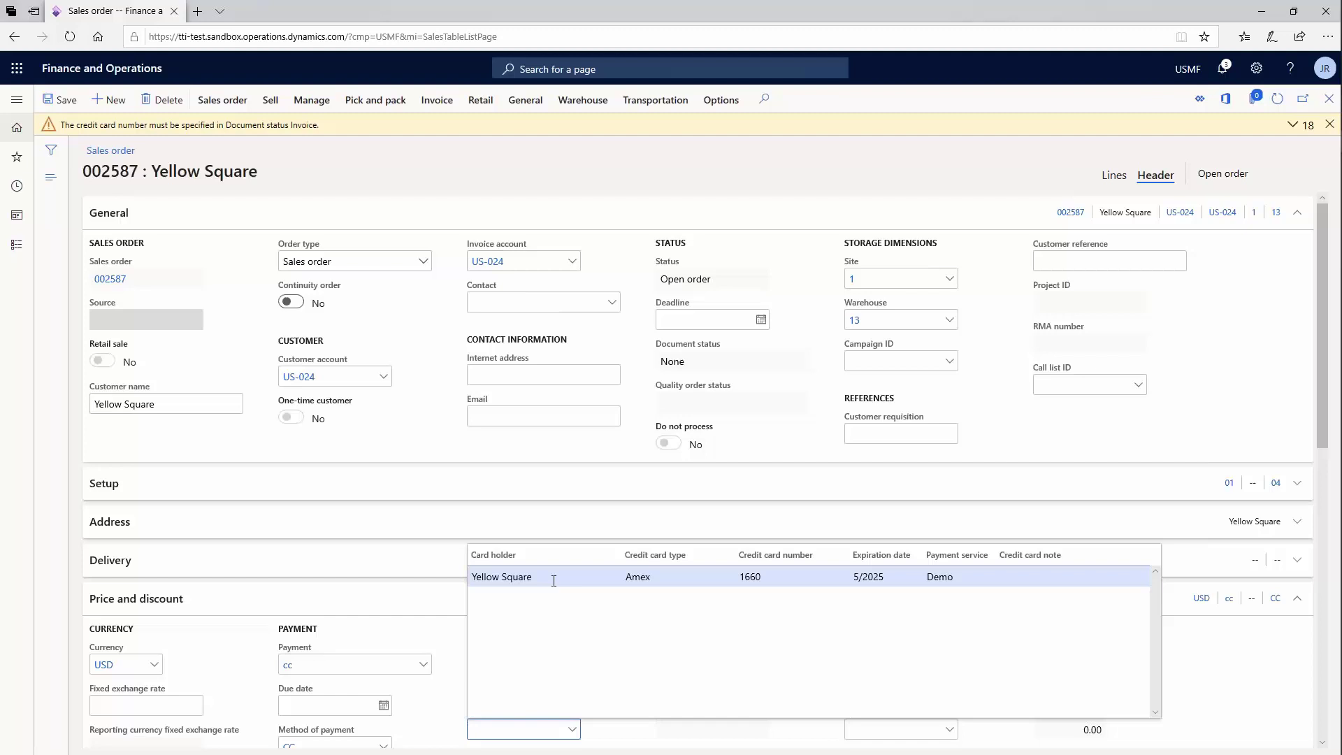
click(554, 578)
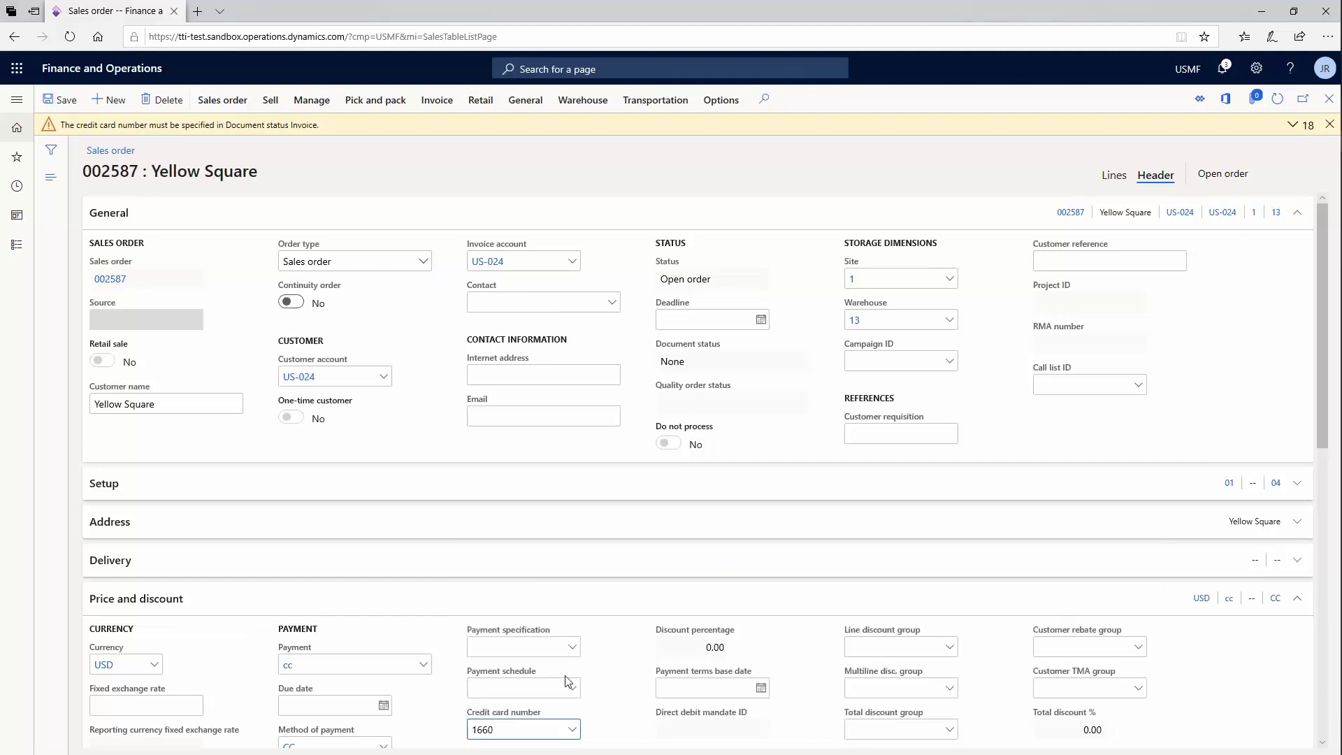
scroll(533, 630, down, 4)
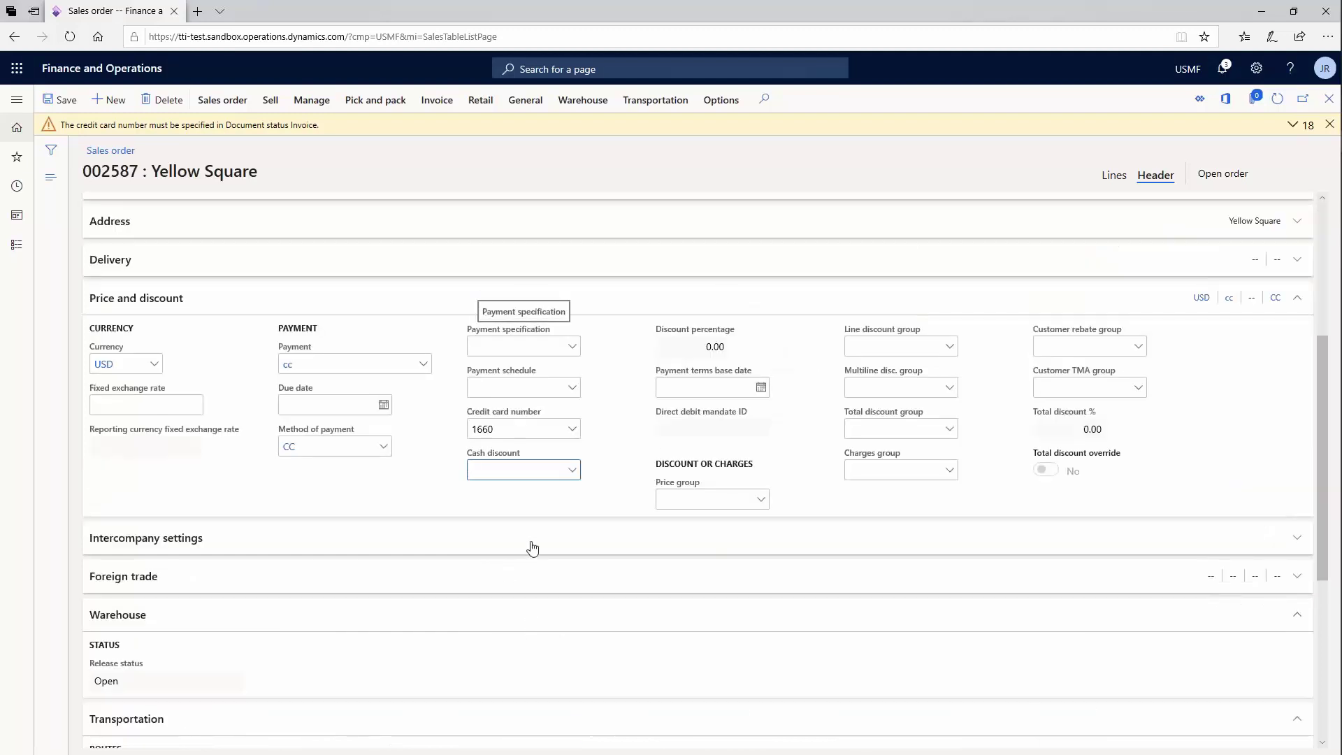
key(Tab)
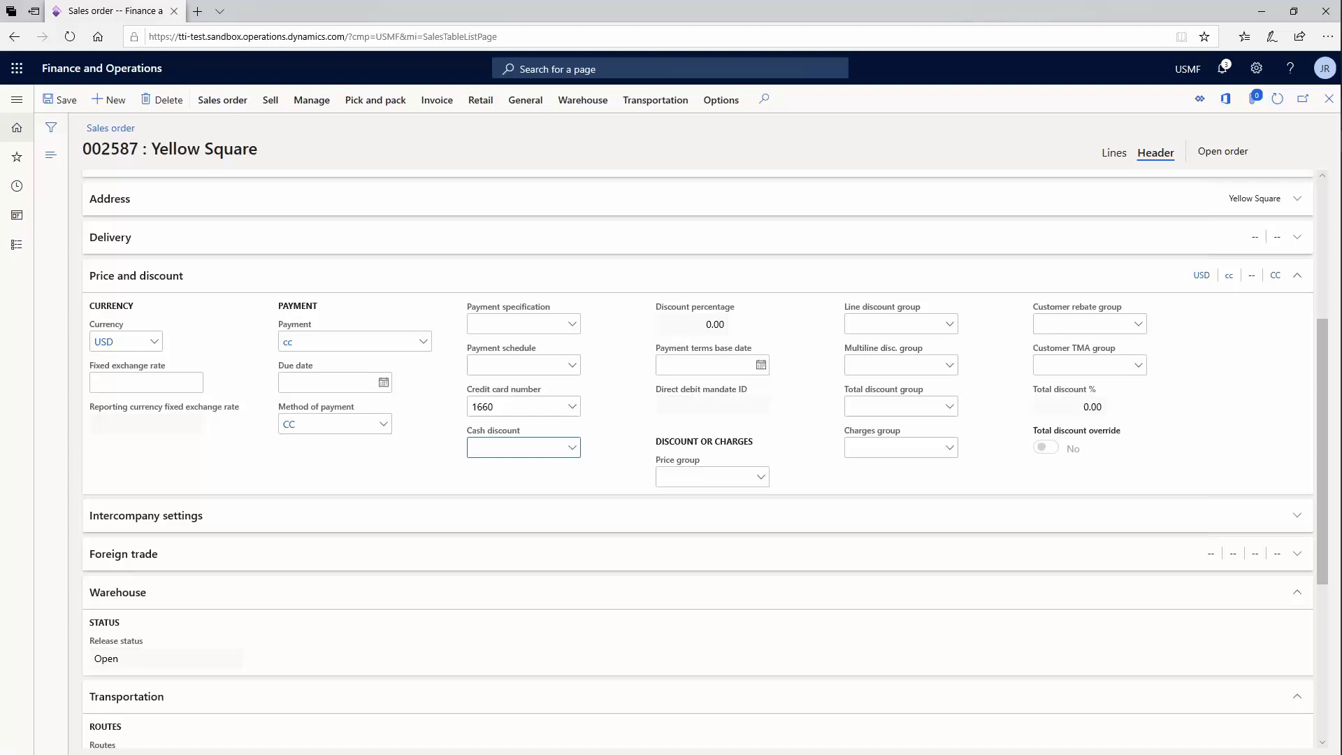
Review Yellow Square's registered credit cards, cancel adding a new one, and return to the order lines
click(309, 102)
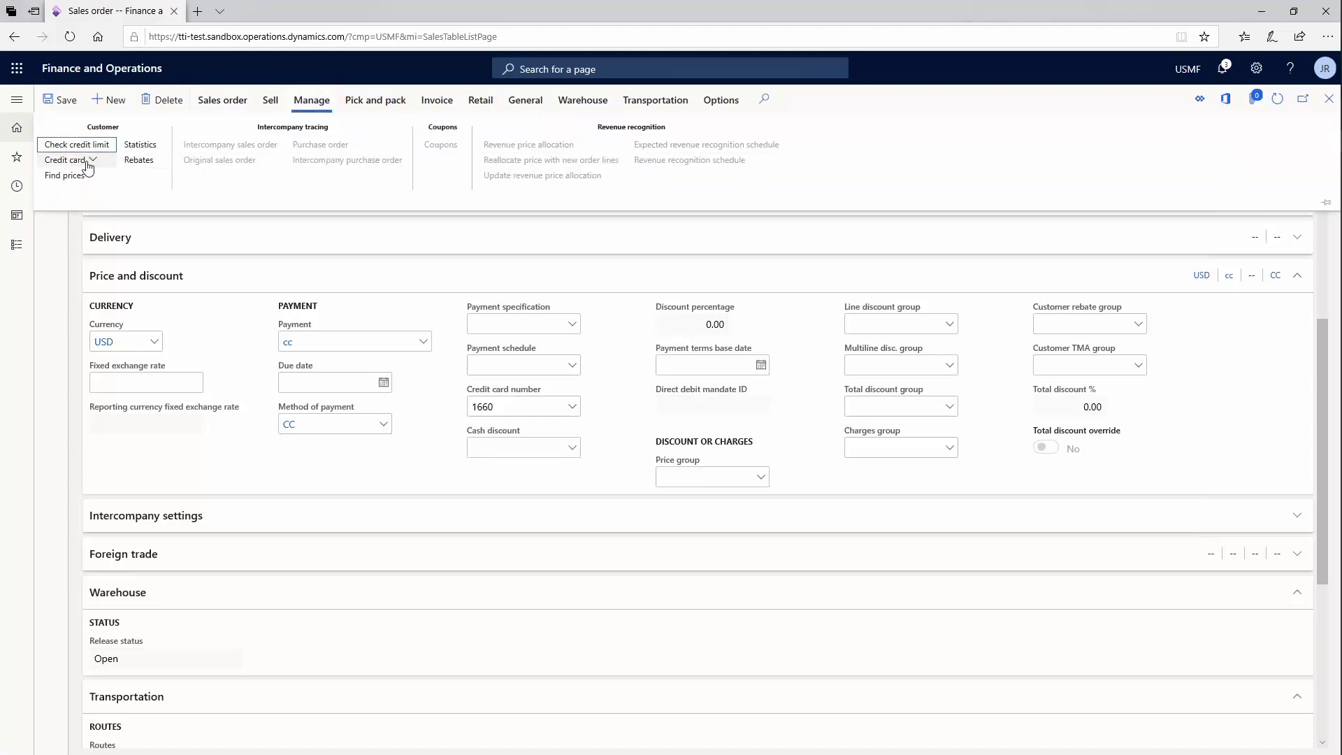
click(89, 167)
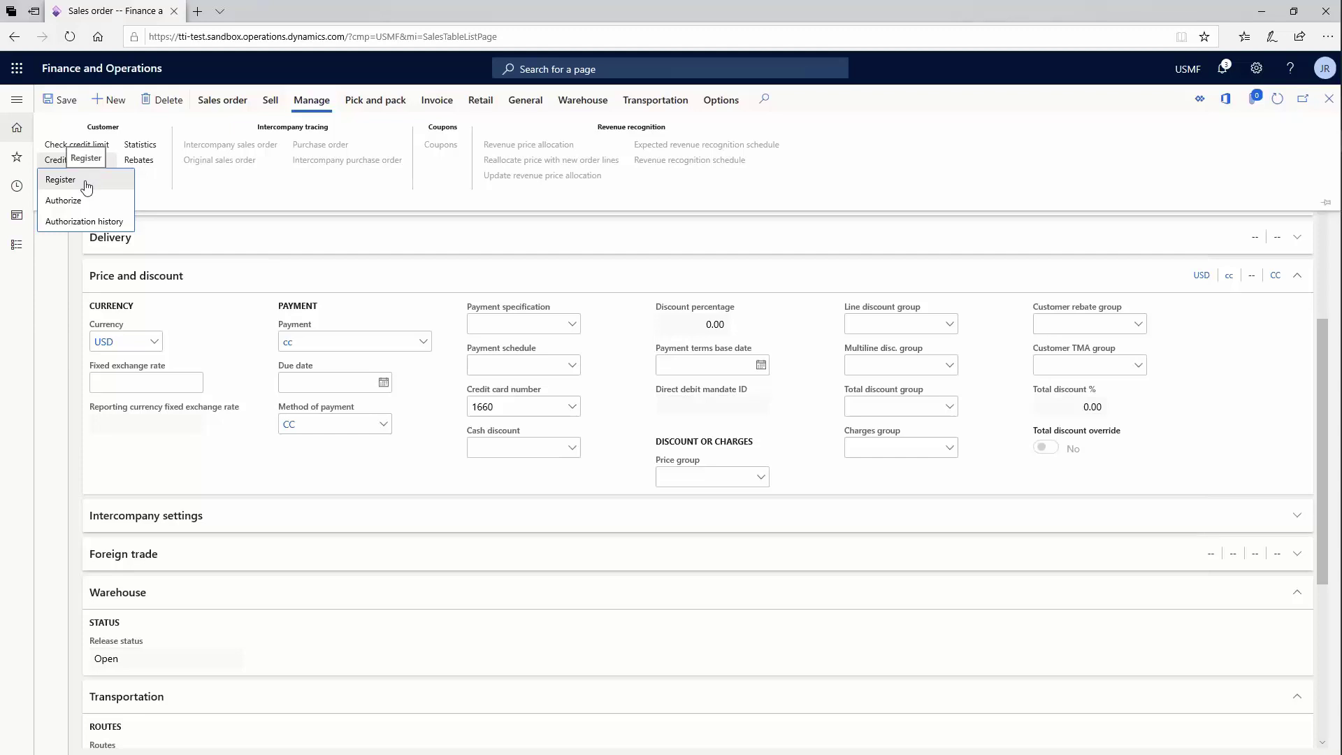
click(62, 180)
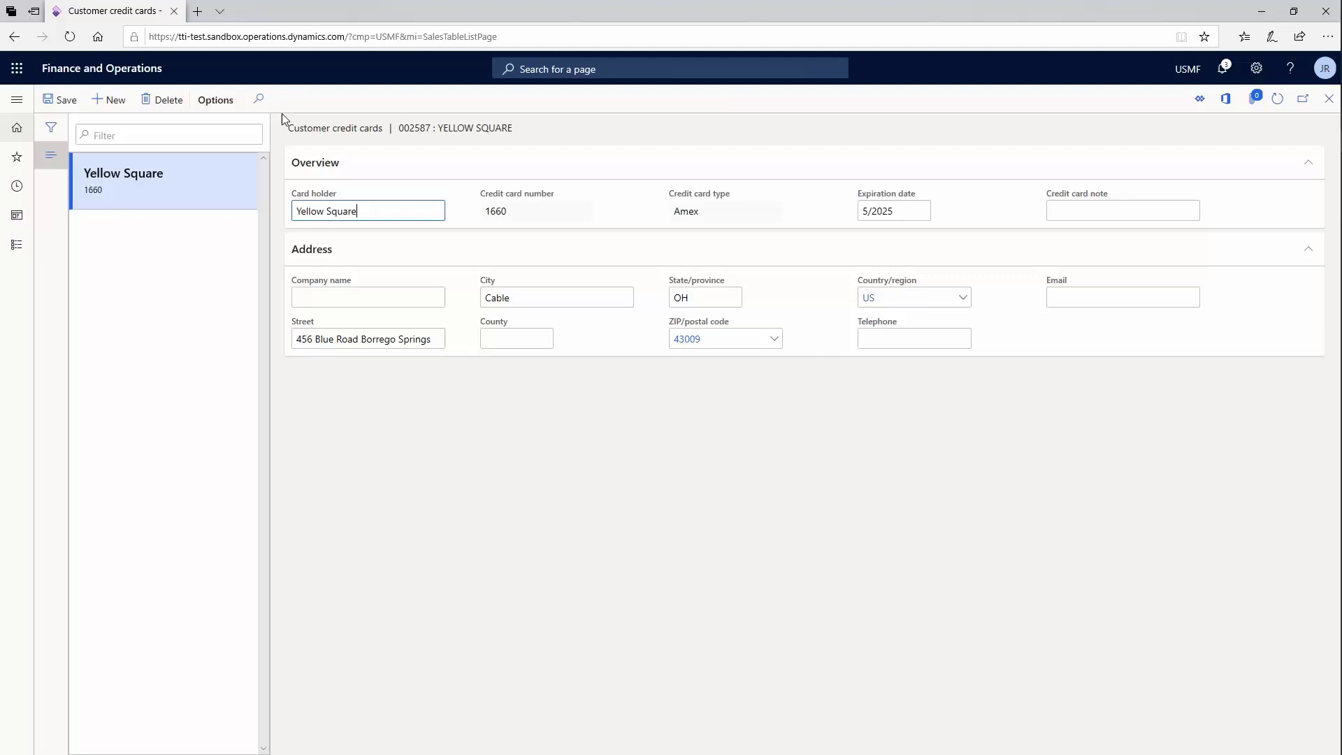
click(110, 99)
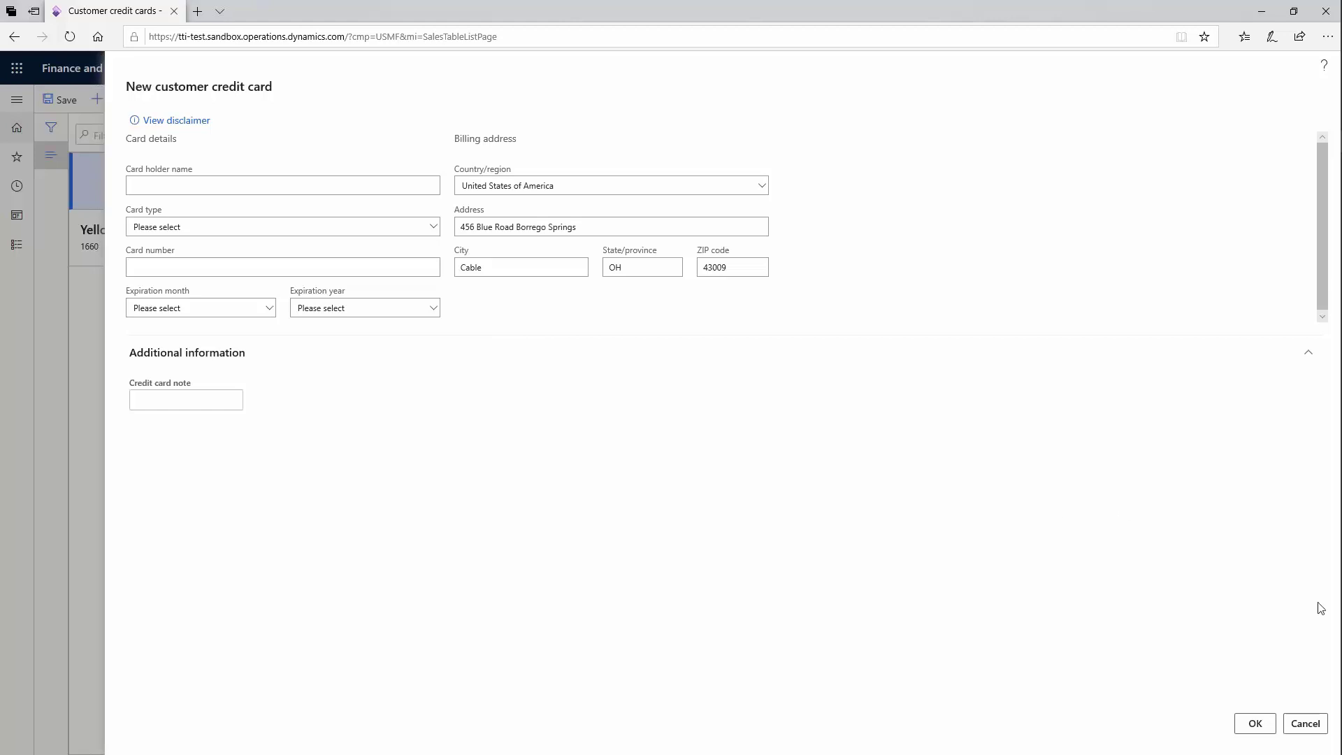
click(1305, 724)
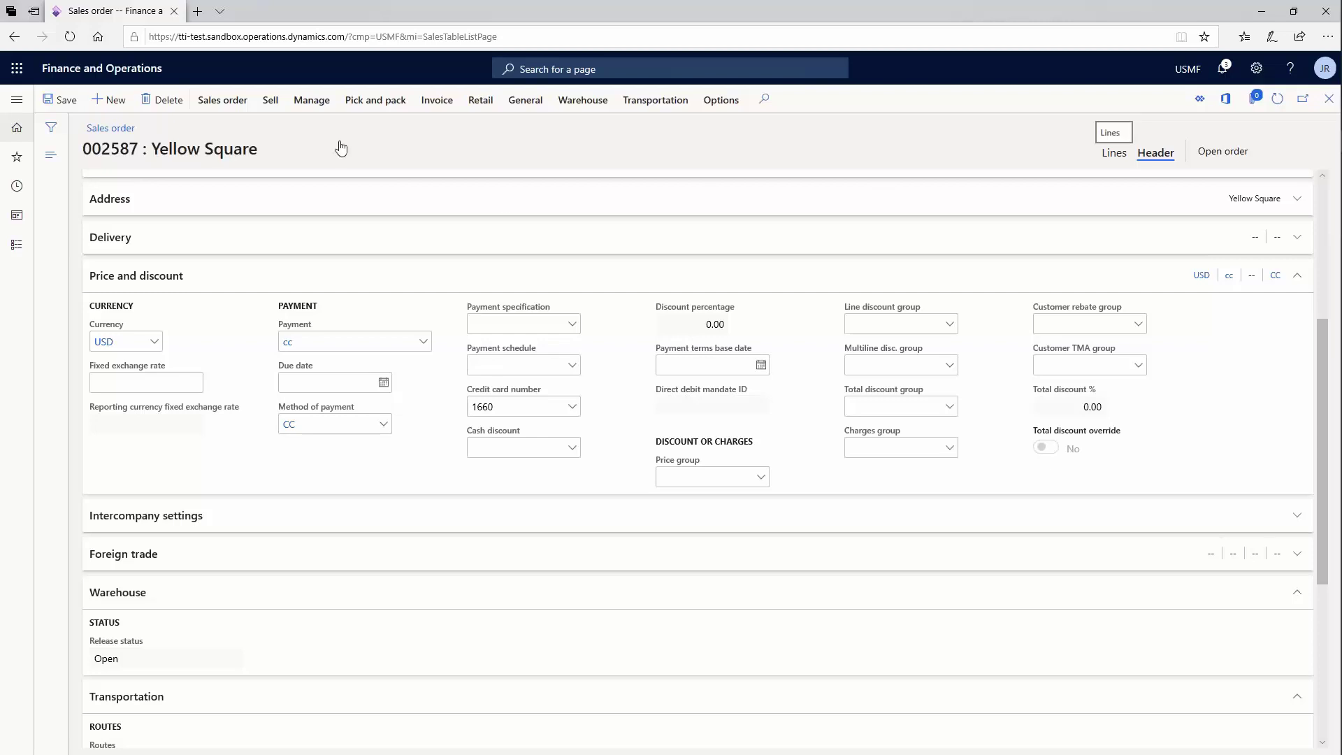
click(1114, 152)
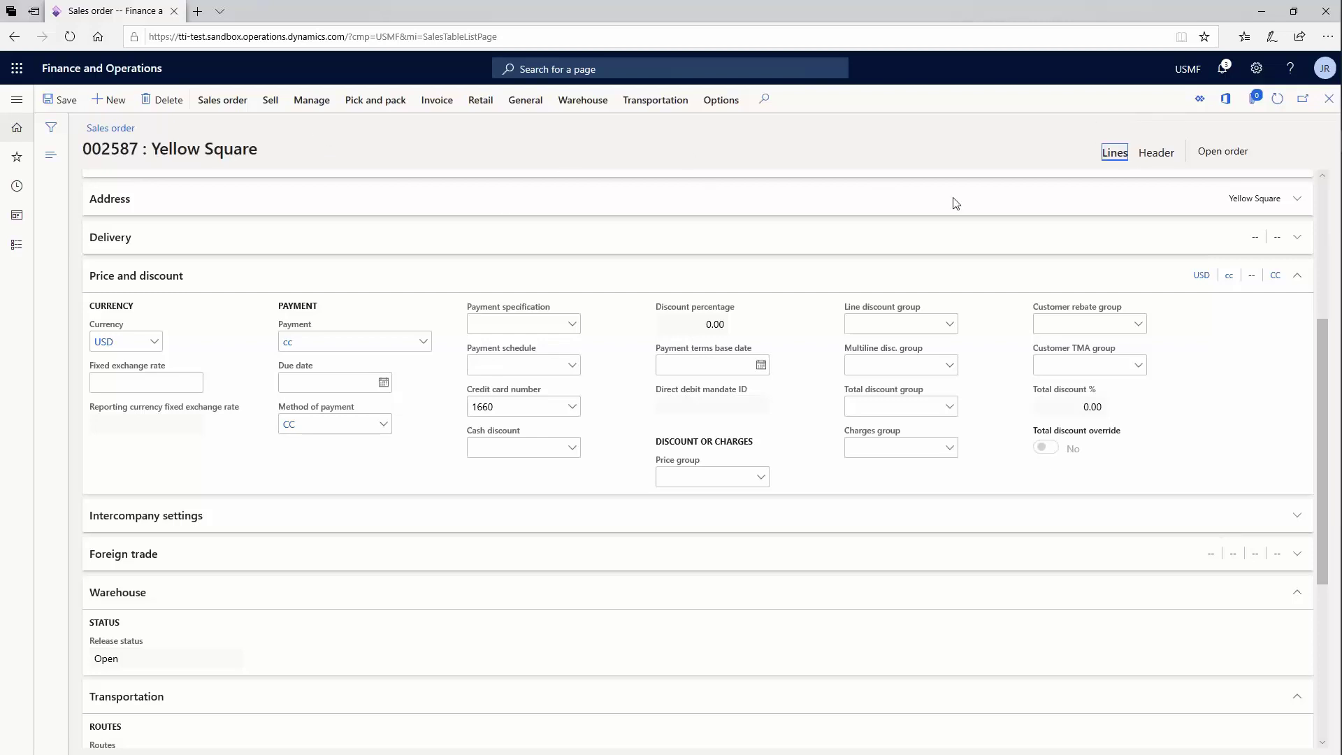
click(314, 100)
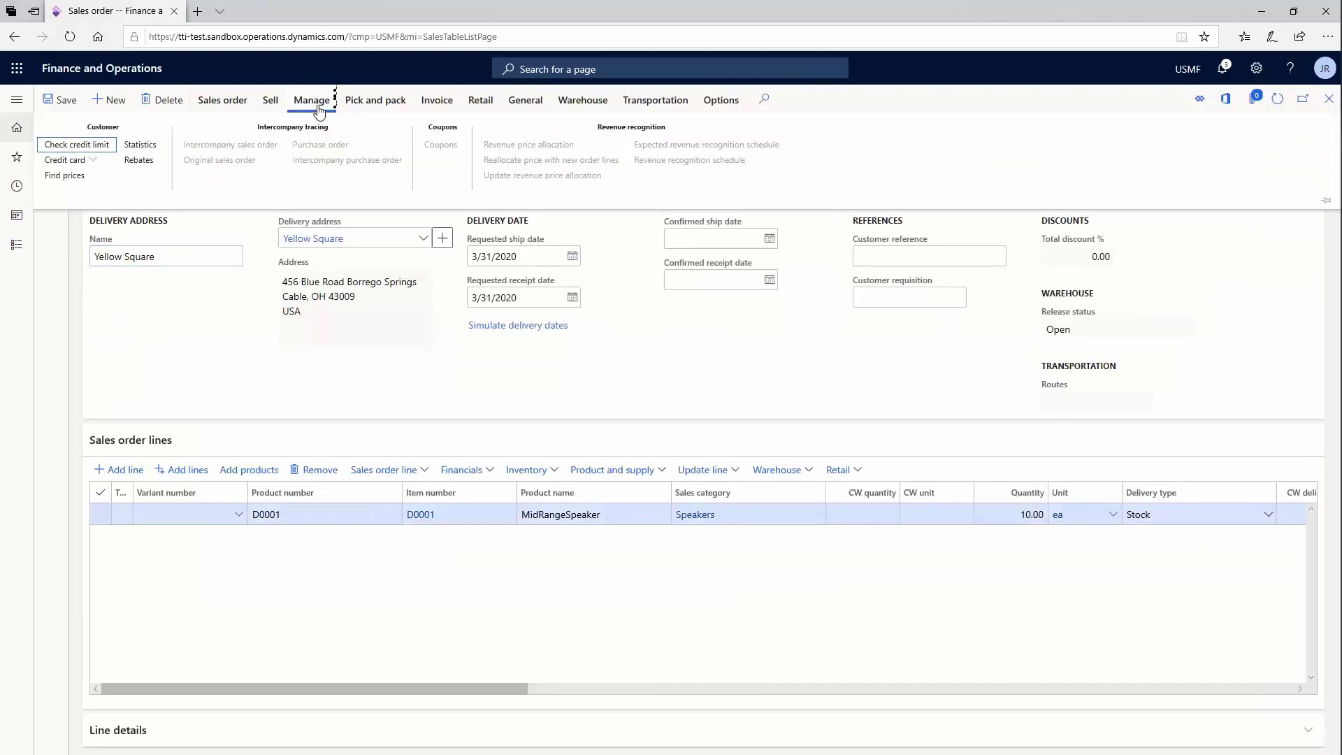
Check the order's credit card authorization history, which is still empty
click(91, 162)
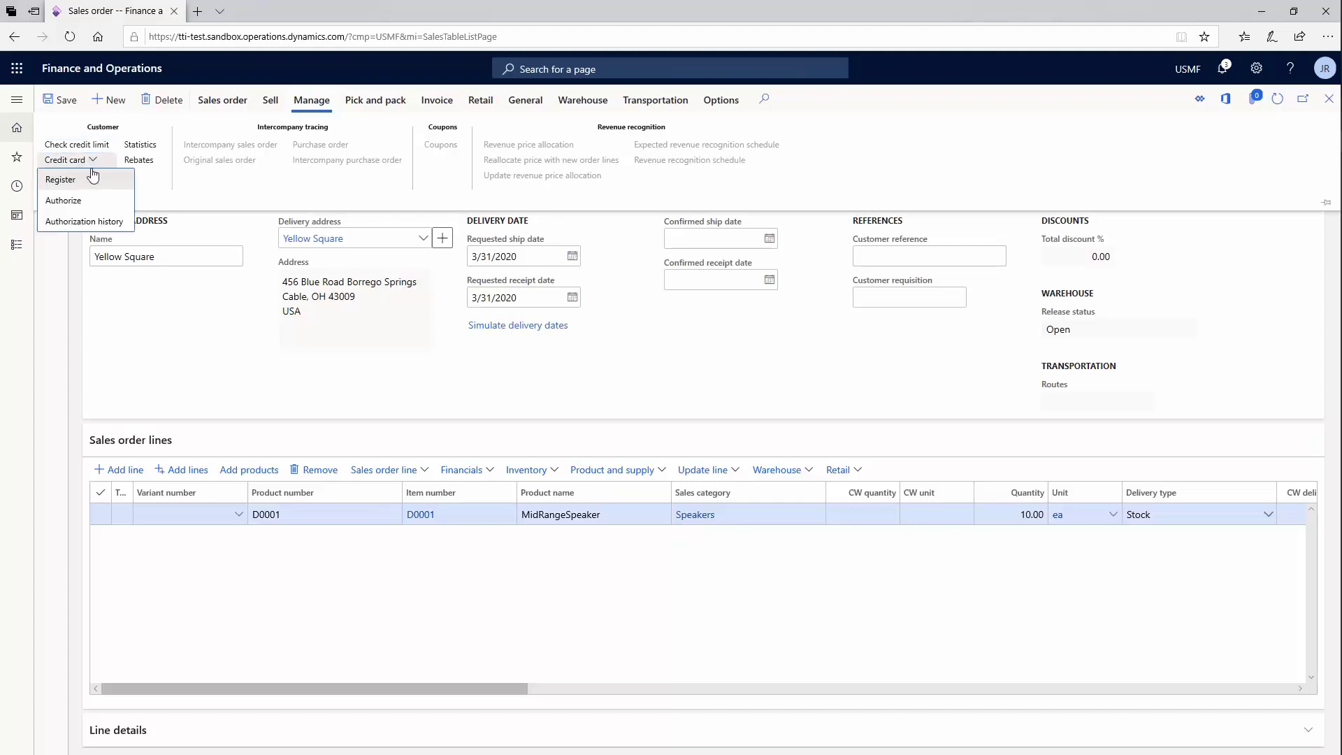
click(96, 224)
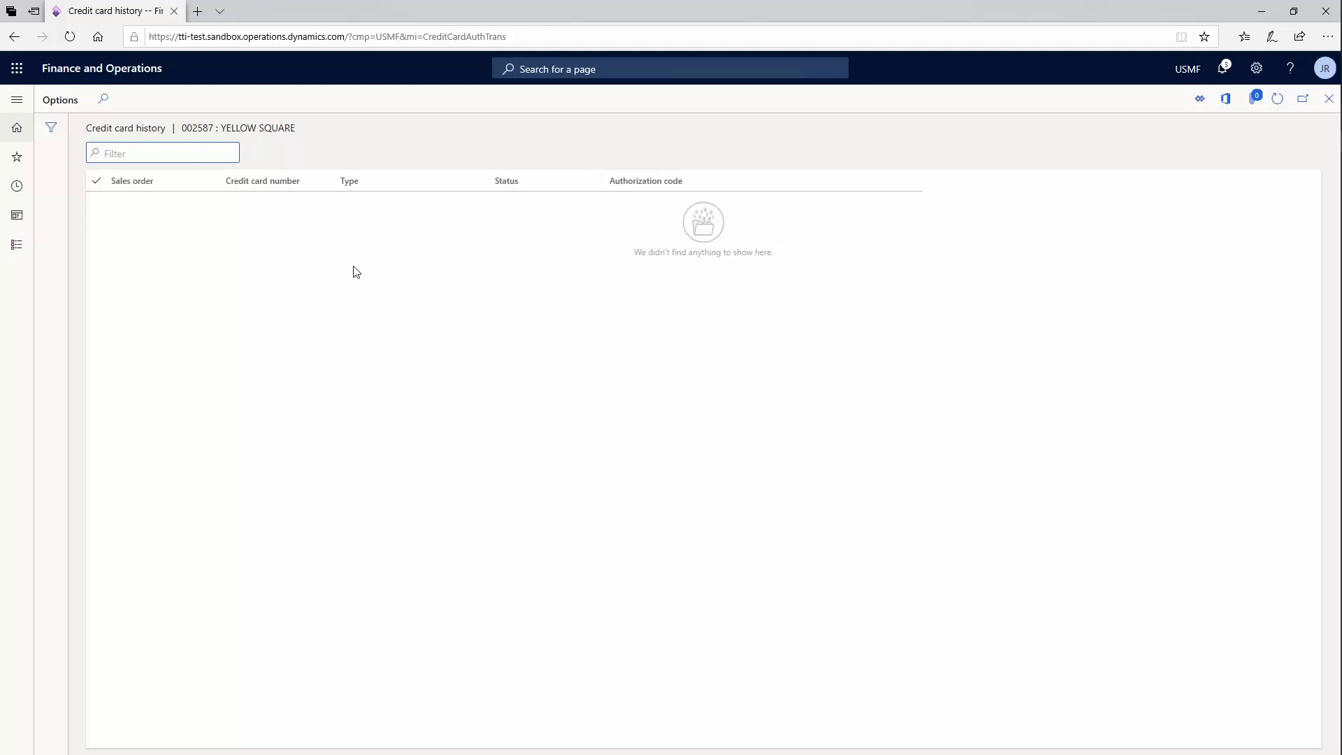
key(Escape)
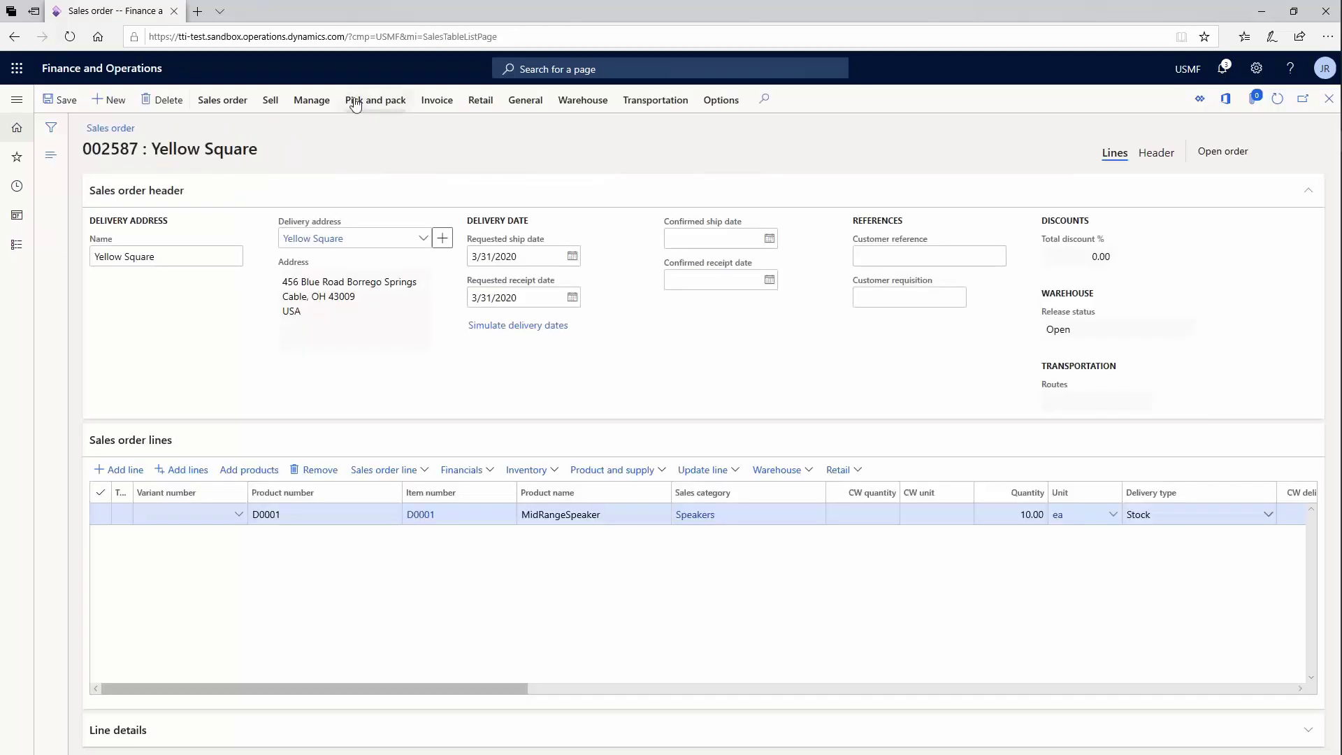
Authorize the Amex card payment for sales order 002587
click(311, 103)
click(88, 161)
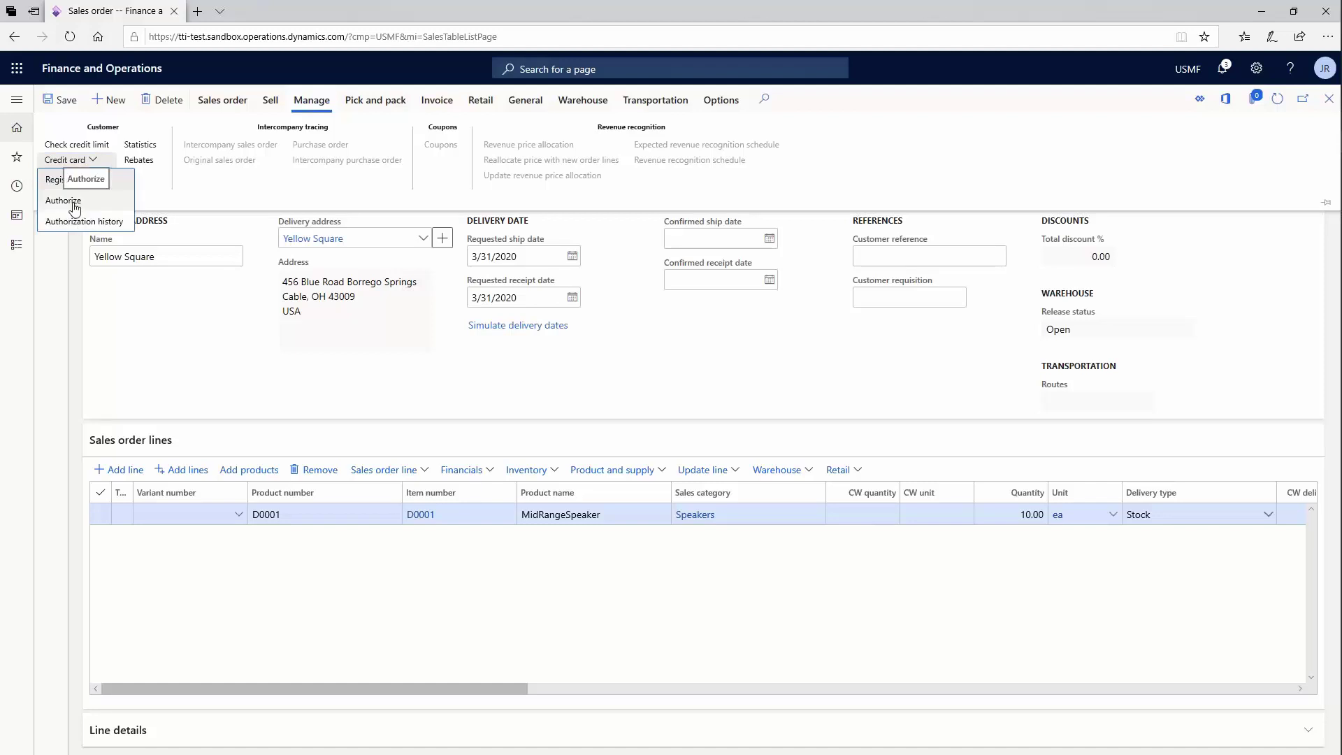
click(73, 204)
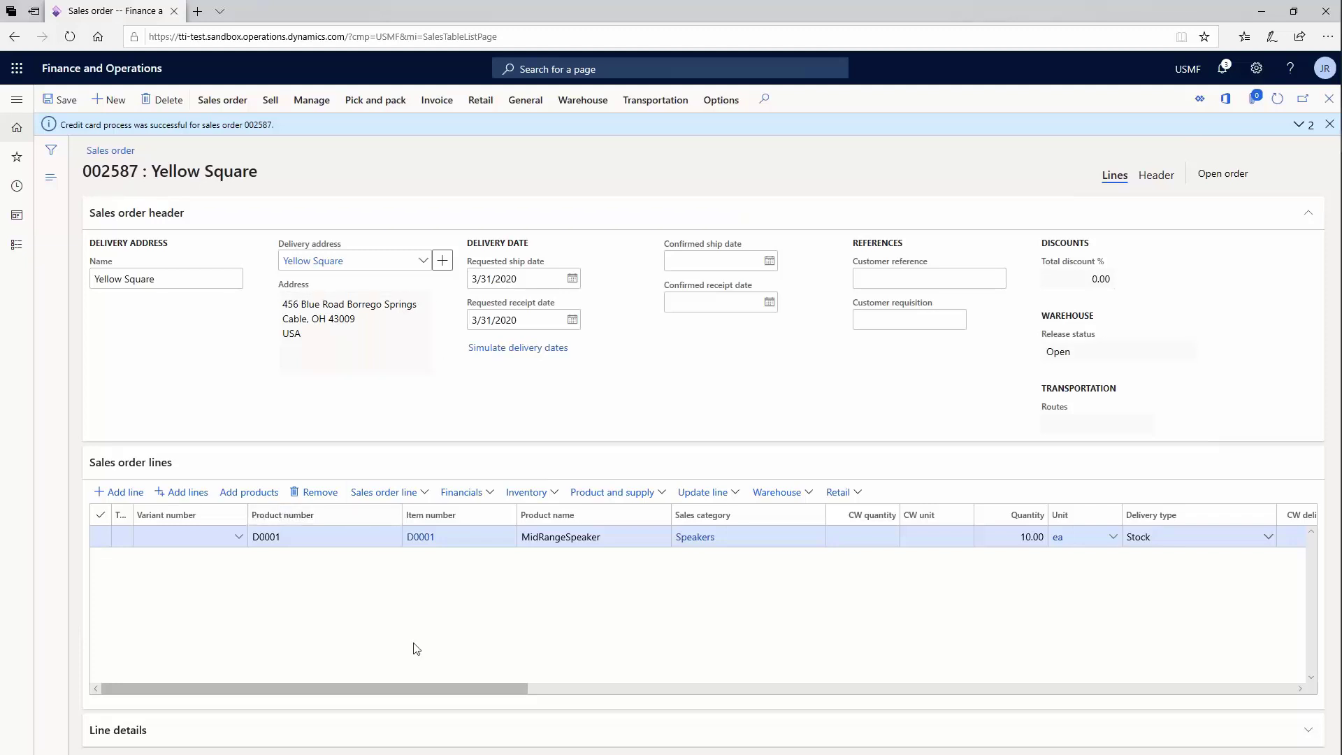
drag(405, 690, 712, 688)
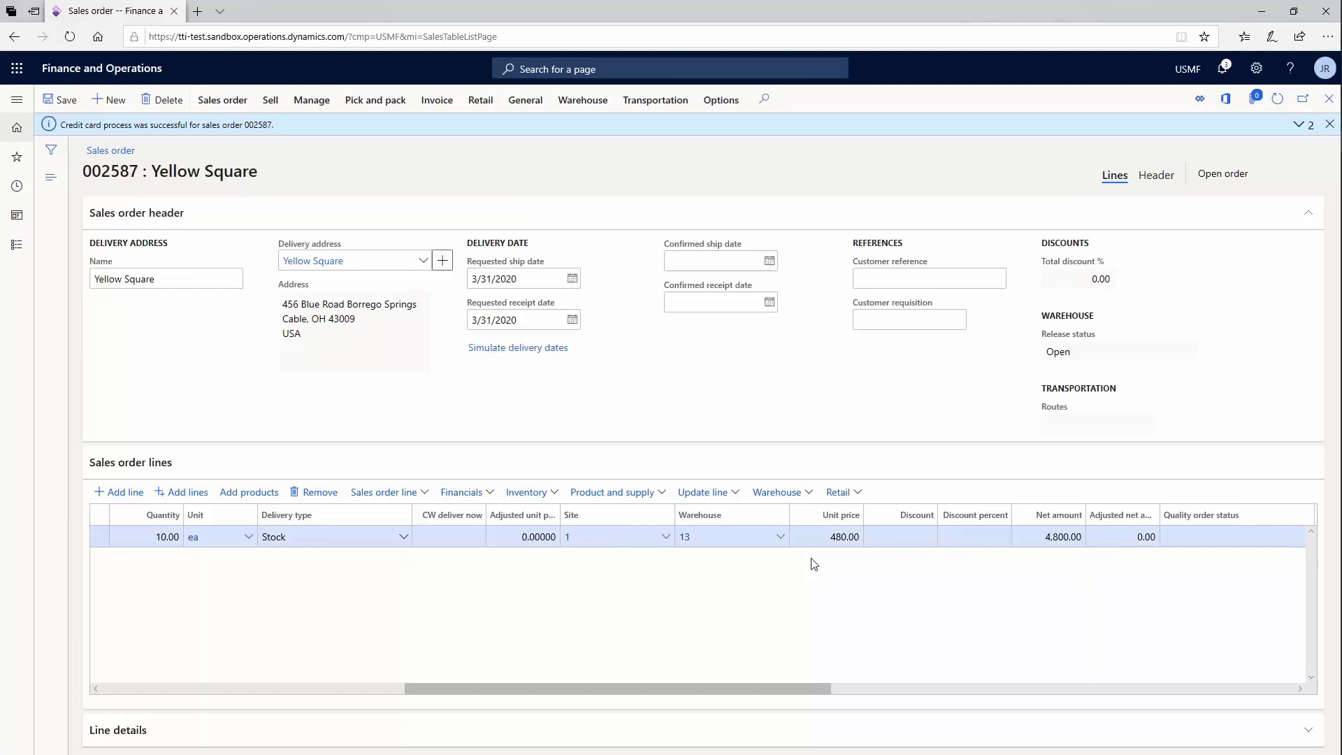
click(307, 100)
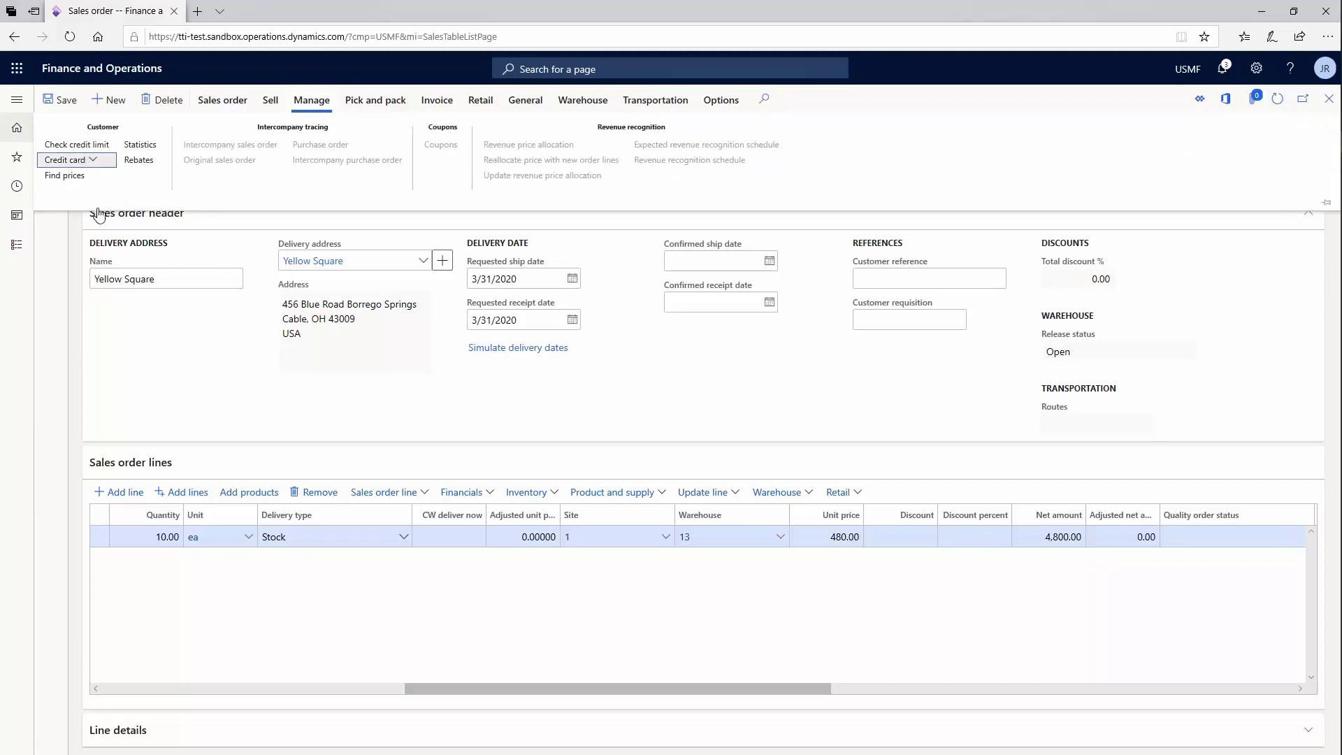
click(86, 164)
click(81, 215)
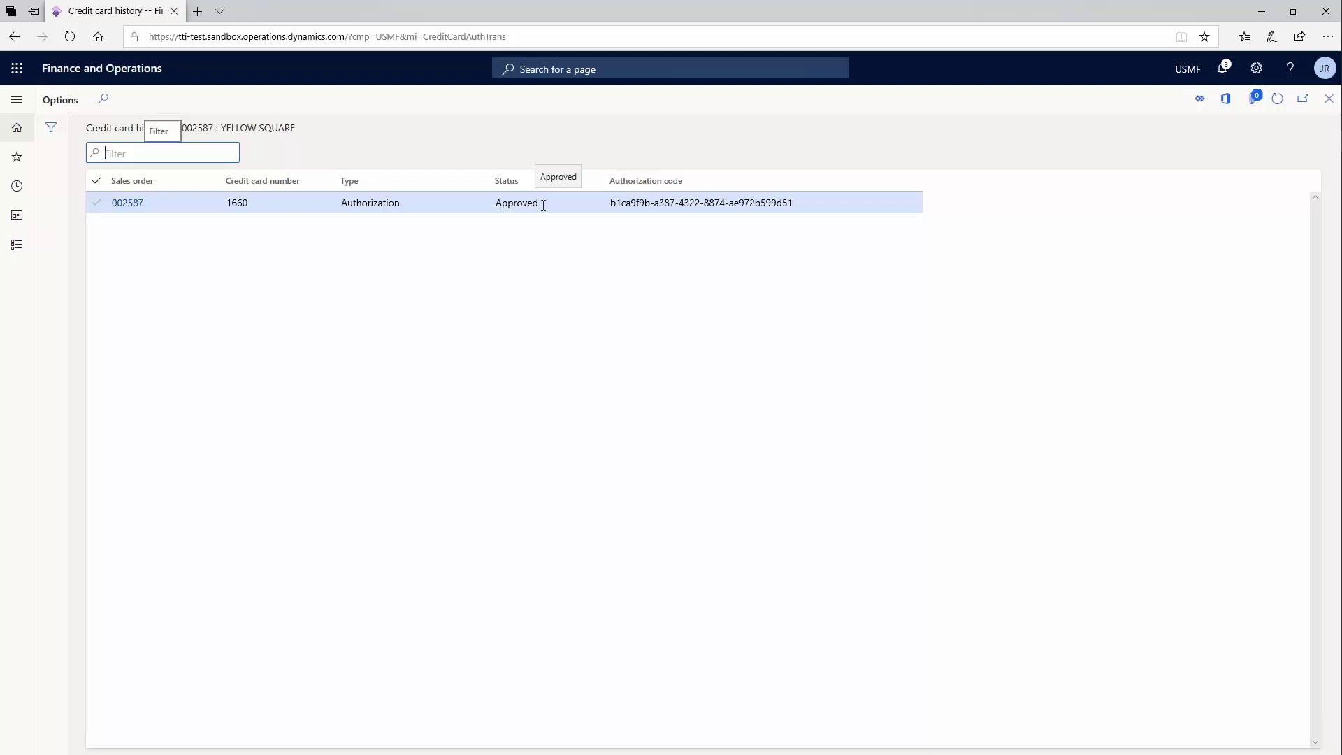
key(Tab)
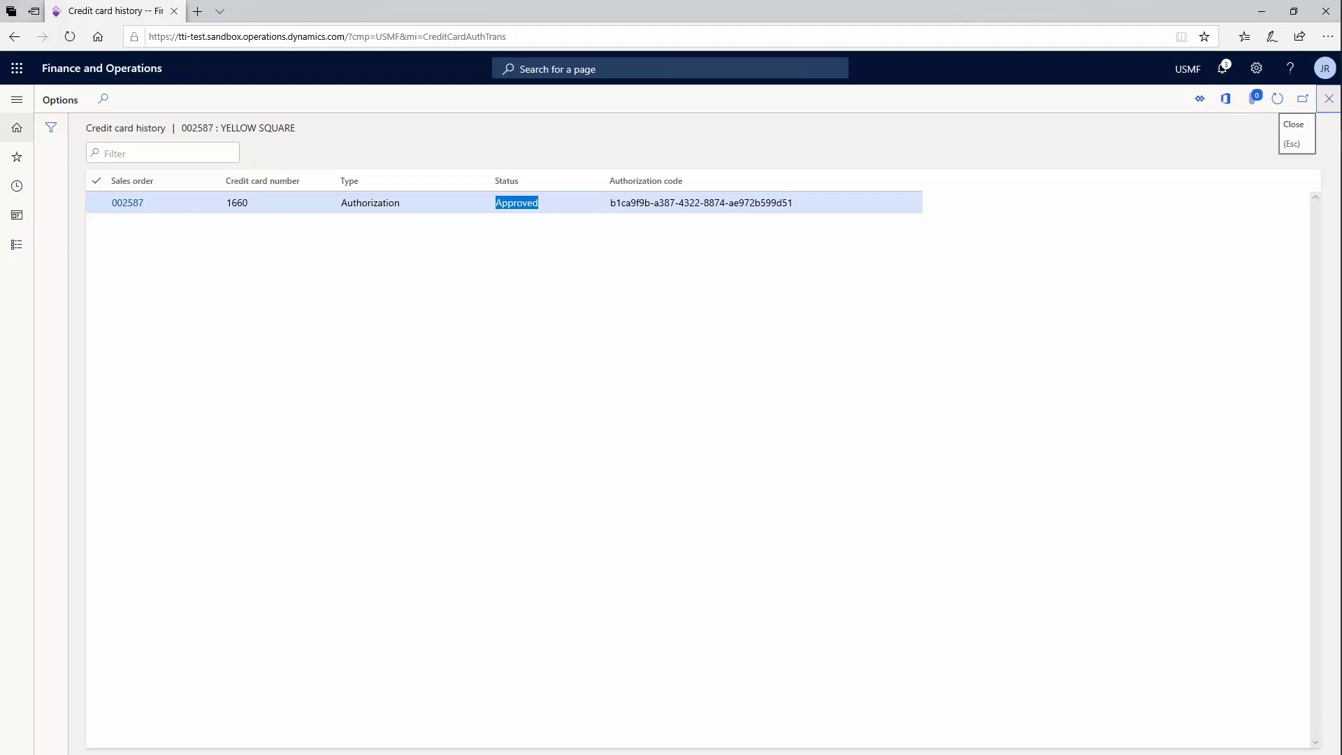
click(1331, 100)
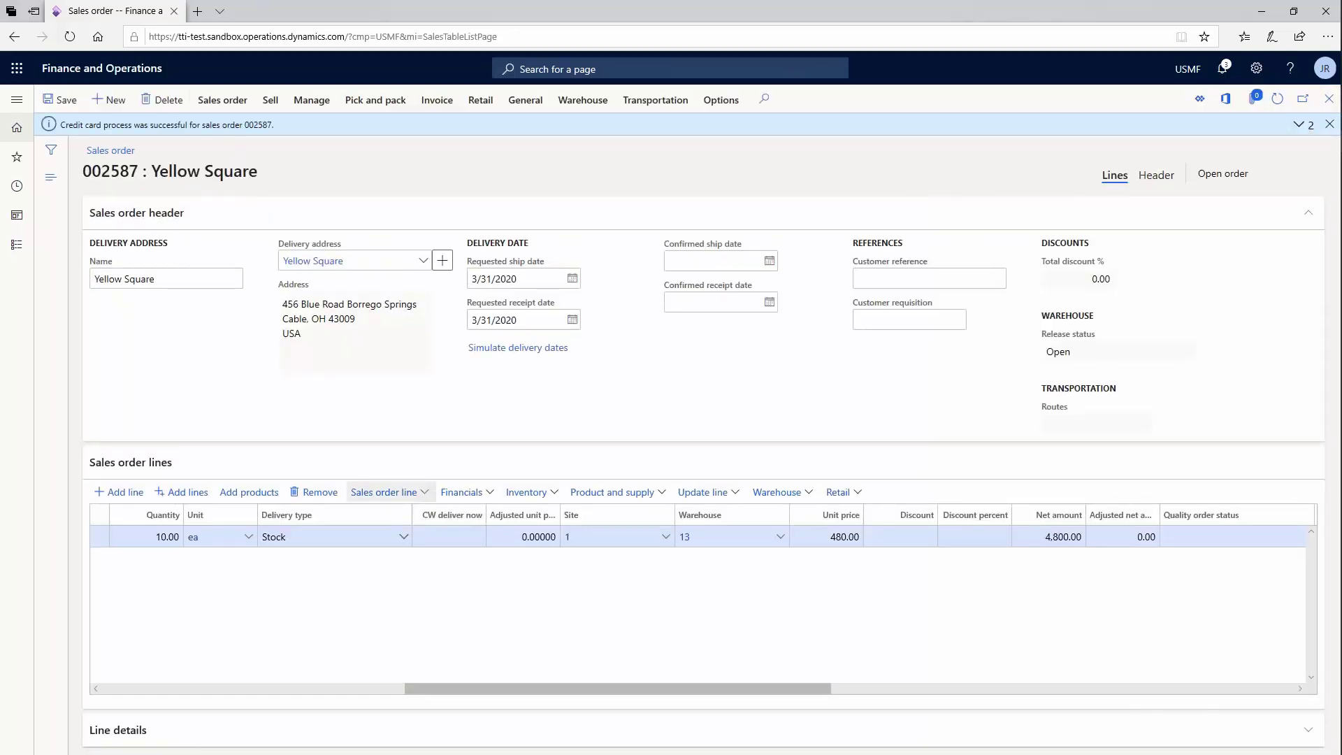
Post the packing slip for order 002587 without printing and review the credit-limit warning
click(384, 108)
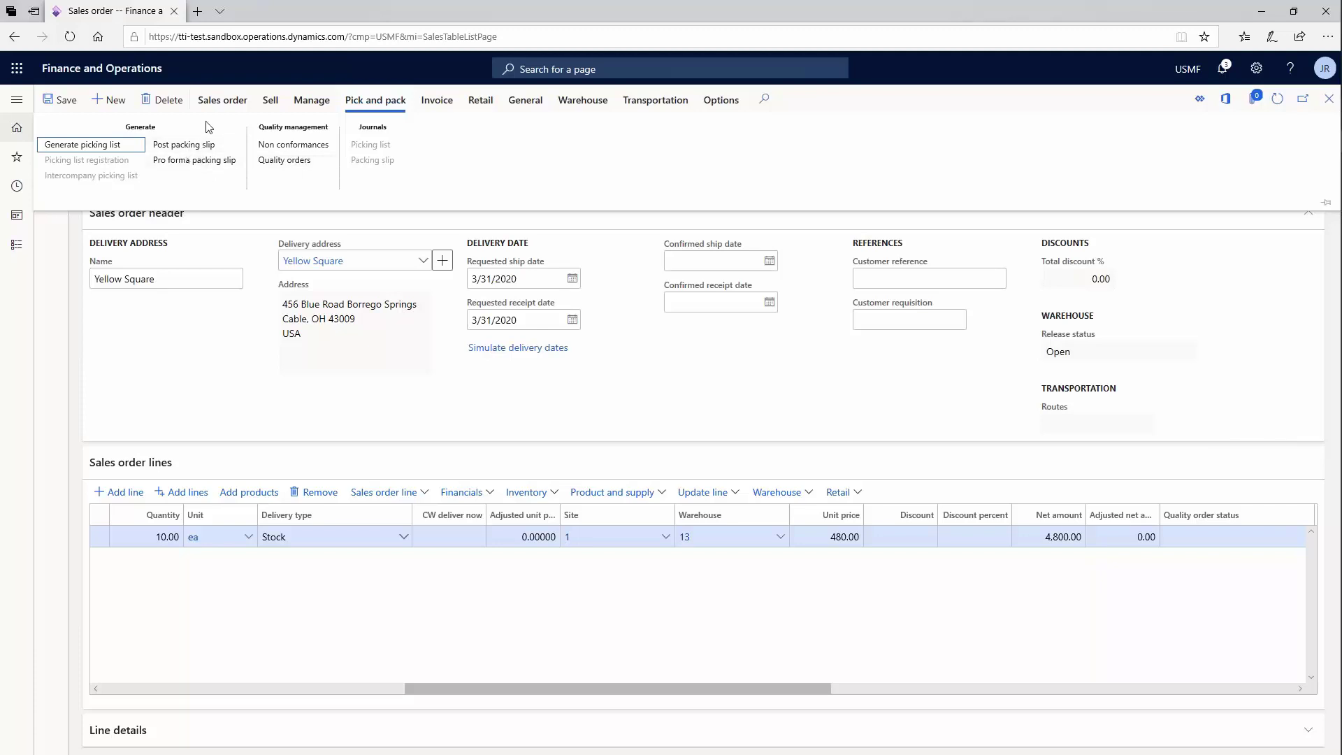
click(192, 145)
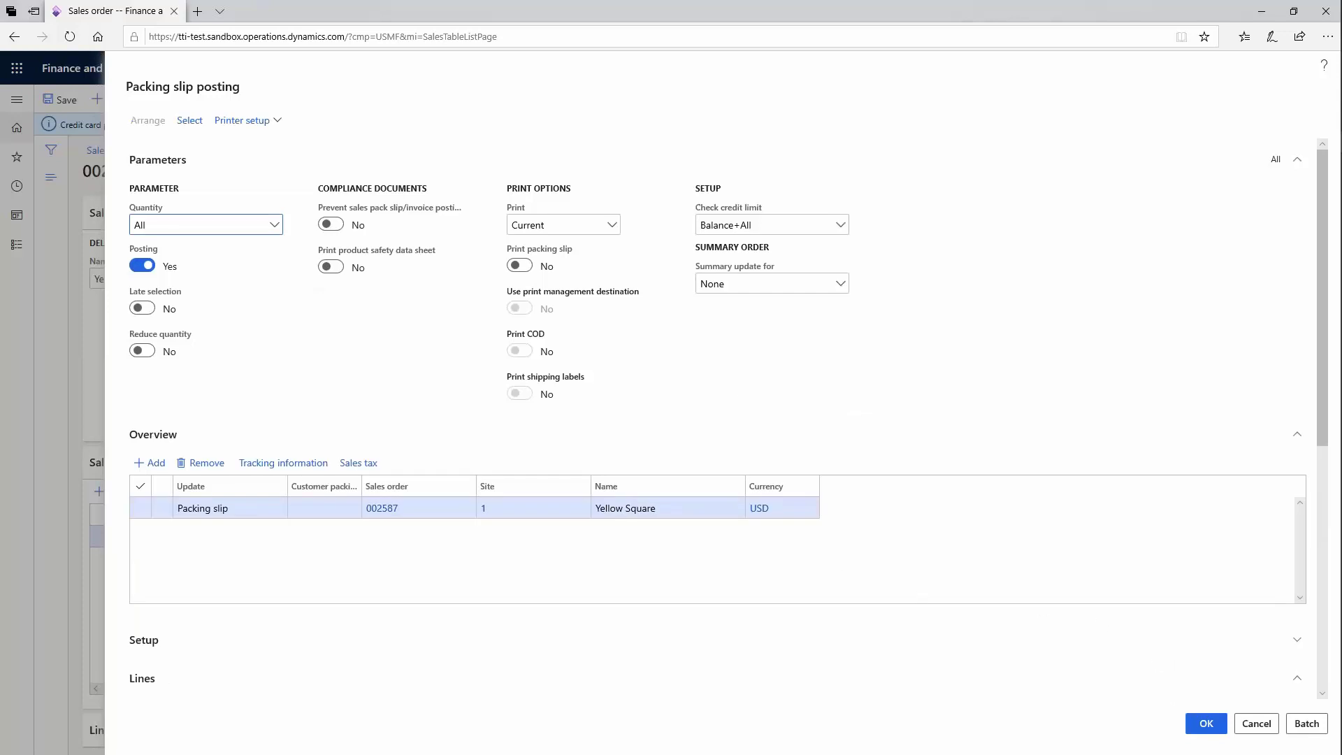
click(1206, 724)
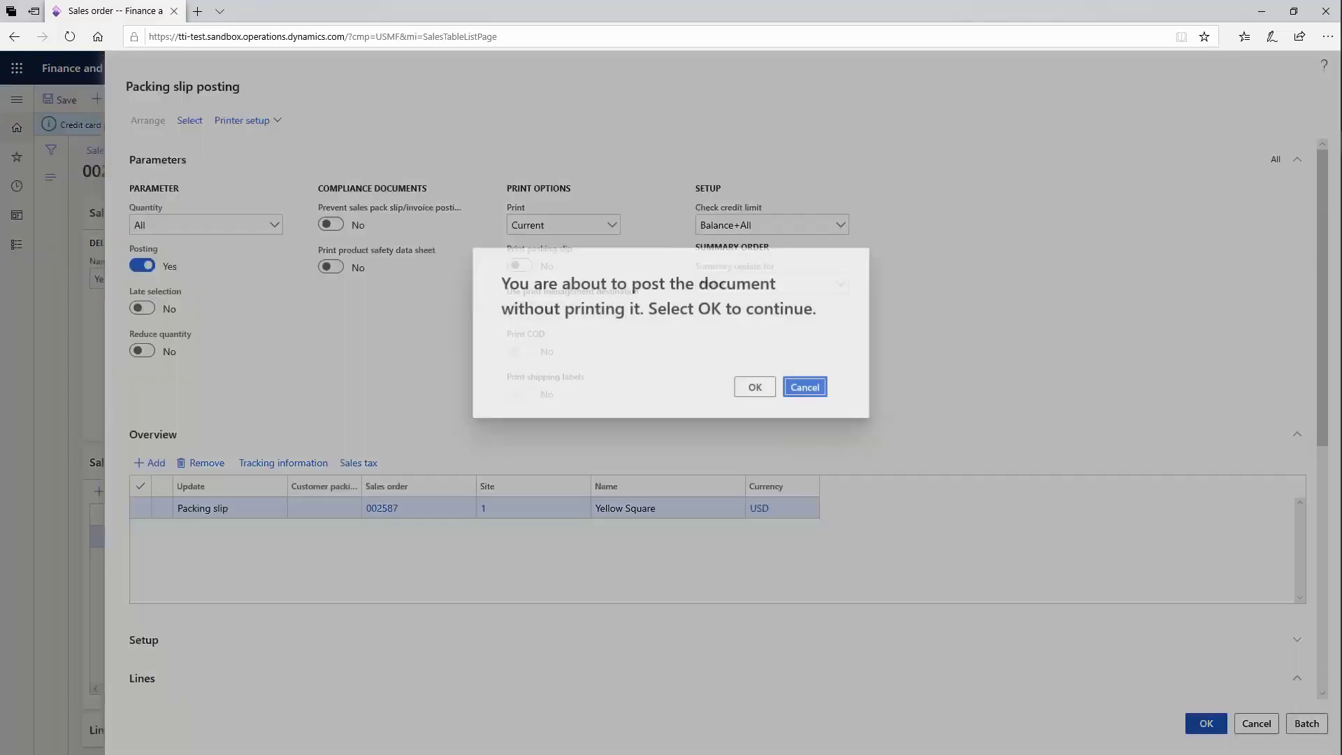
click(755, 388)
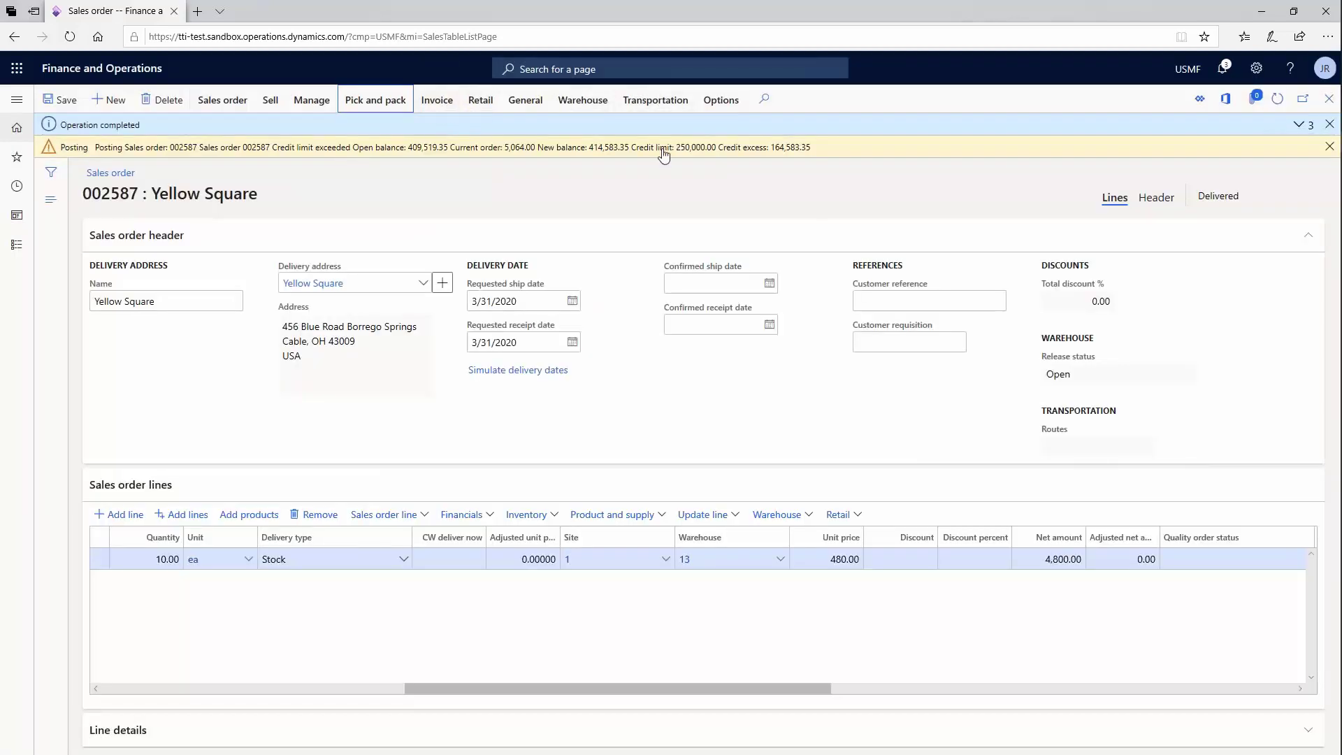
mouse_move(640, 157)
mouse_move(754, 162)
Generate and post the invoice for order 002587 without printing
click(430, 102)
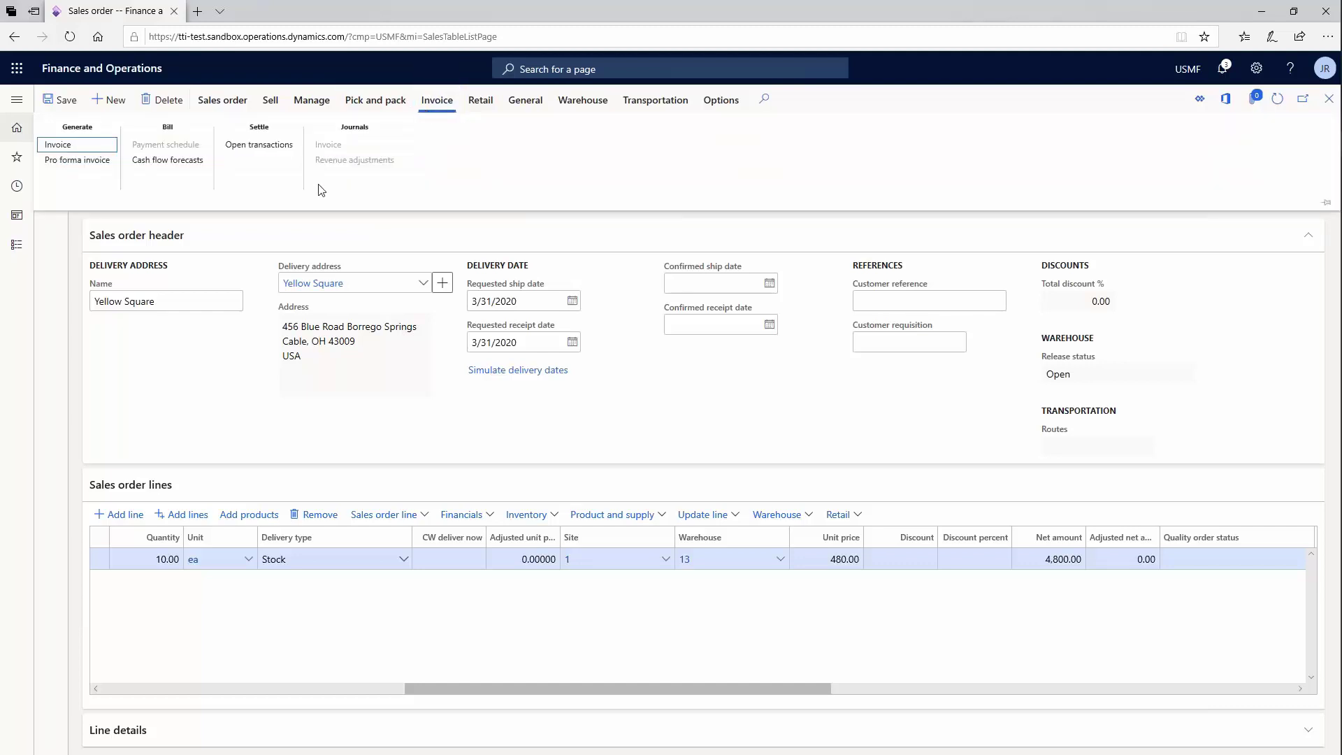
click(73, 149)
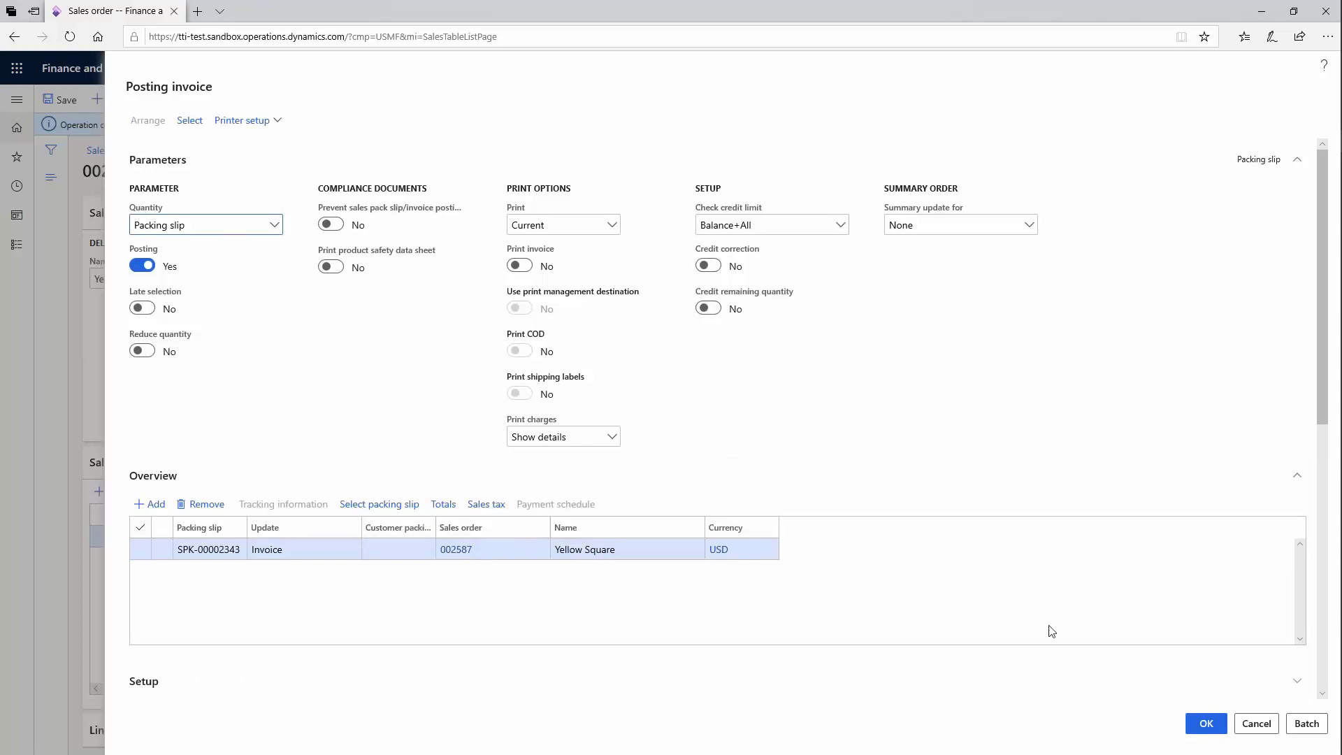
click(1190, 727)
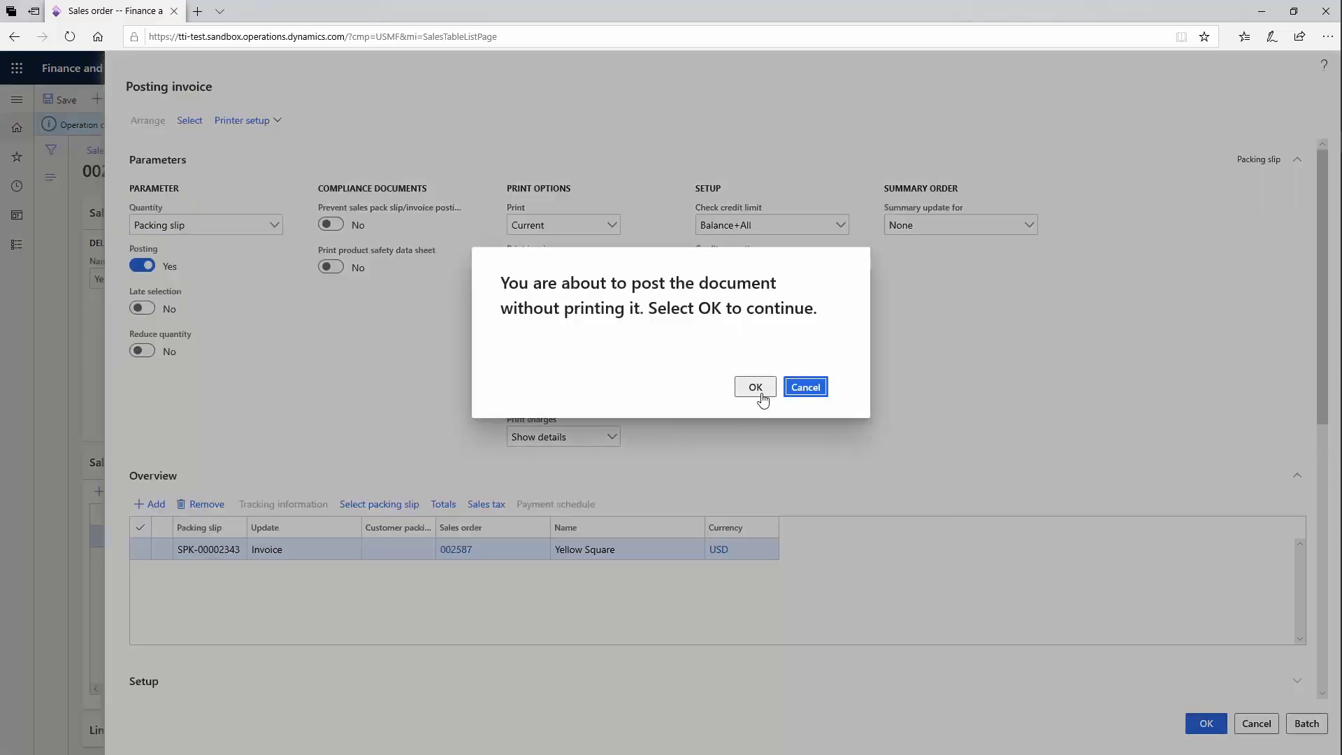
click(757, 389)
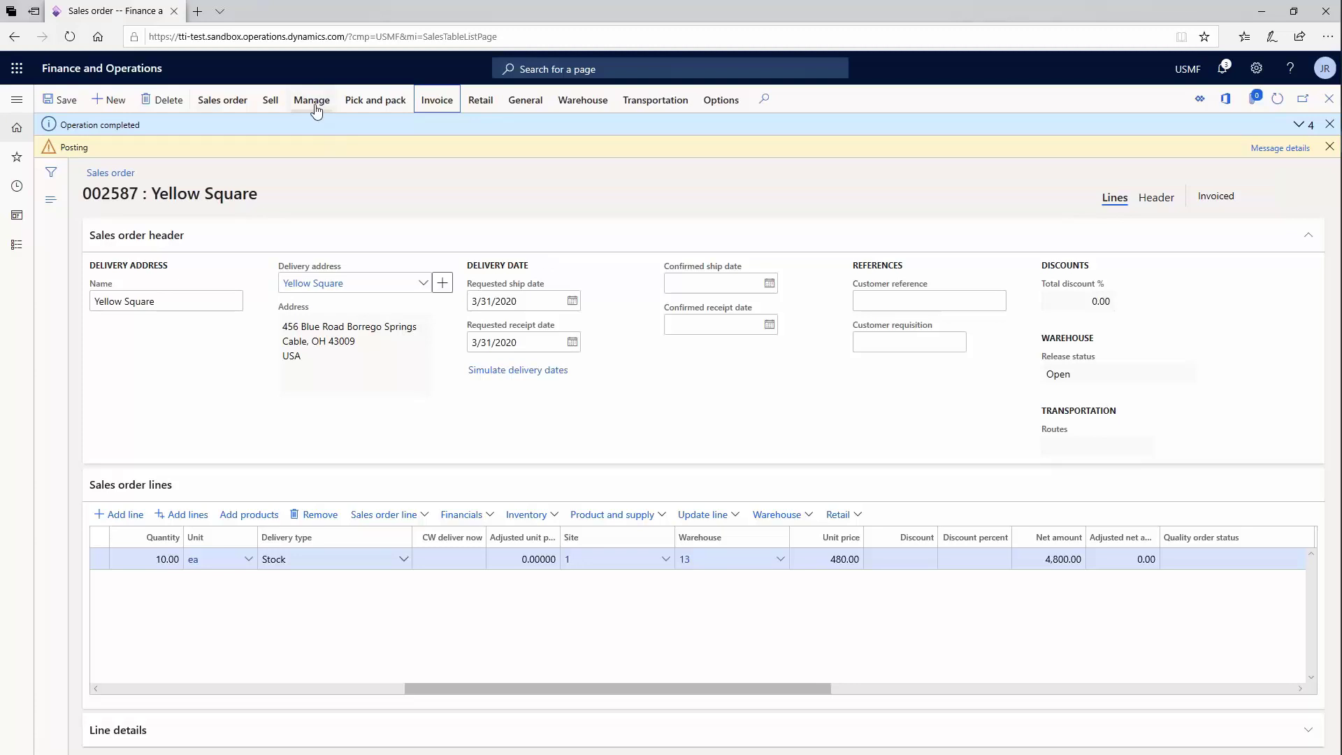
Open the credit card authorization history for order 002587
click(312, 101)
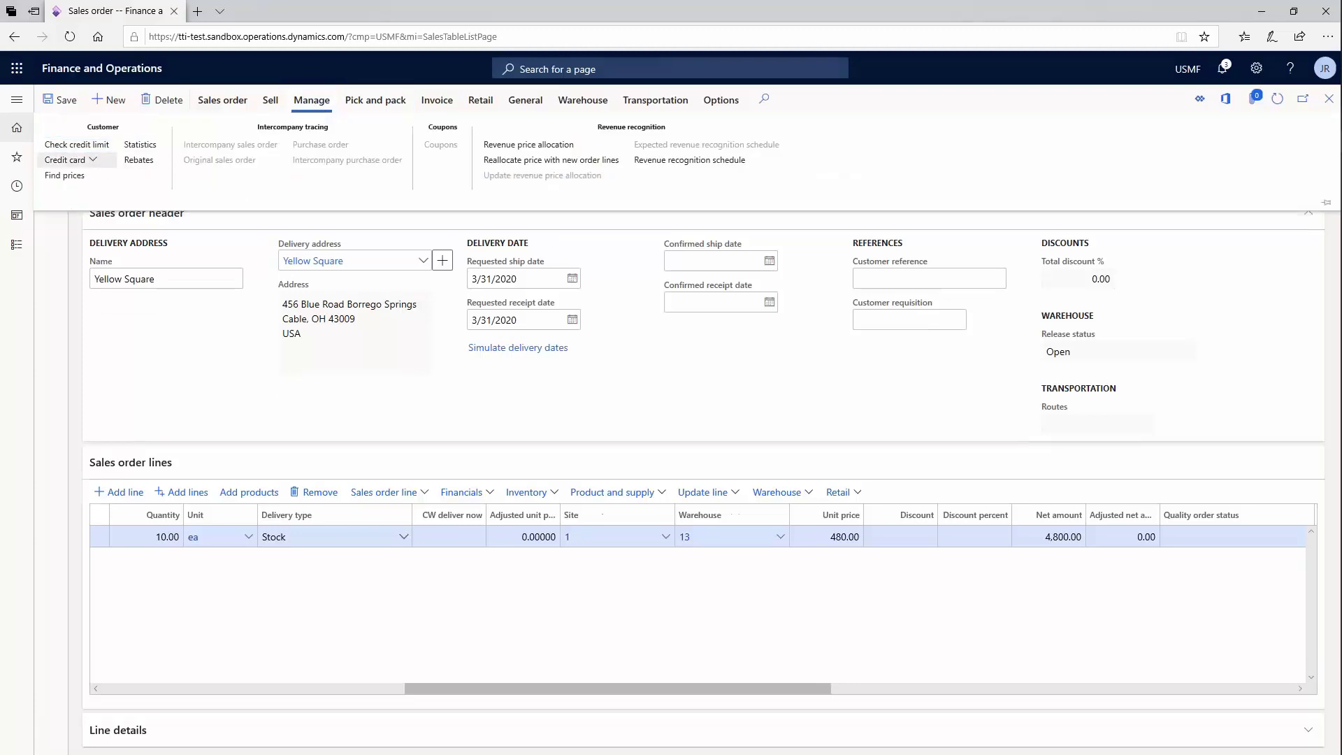
click(95, 161)
click(99, 222)
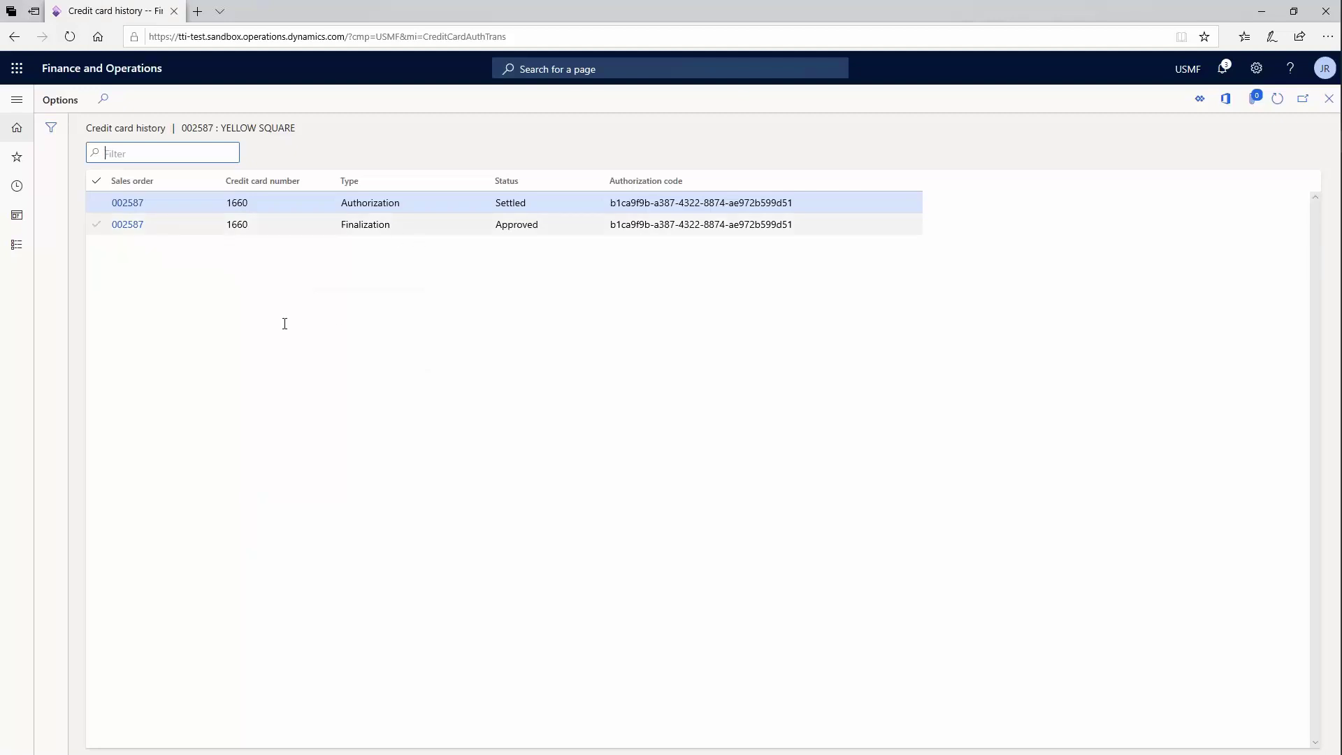
Compare the Authorization (Settled) and Finalization (Approved) entries' status and authorization code
click(365, 223)
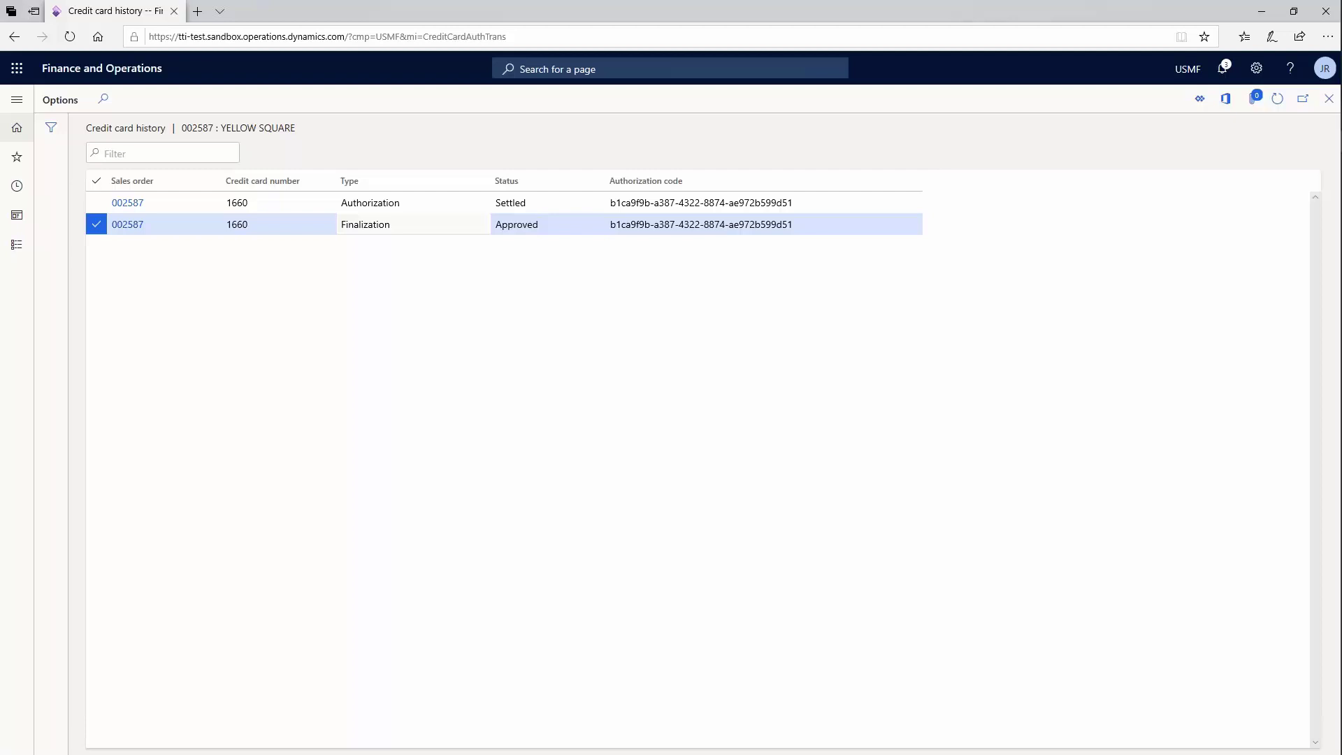
click(401, 204)
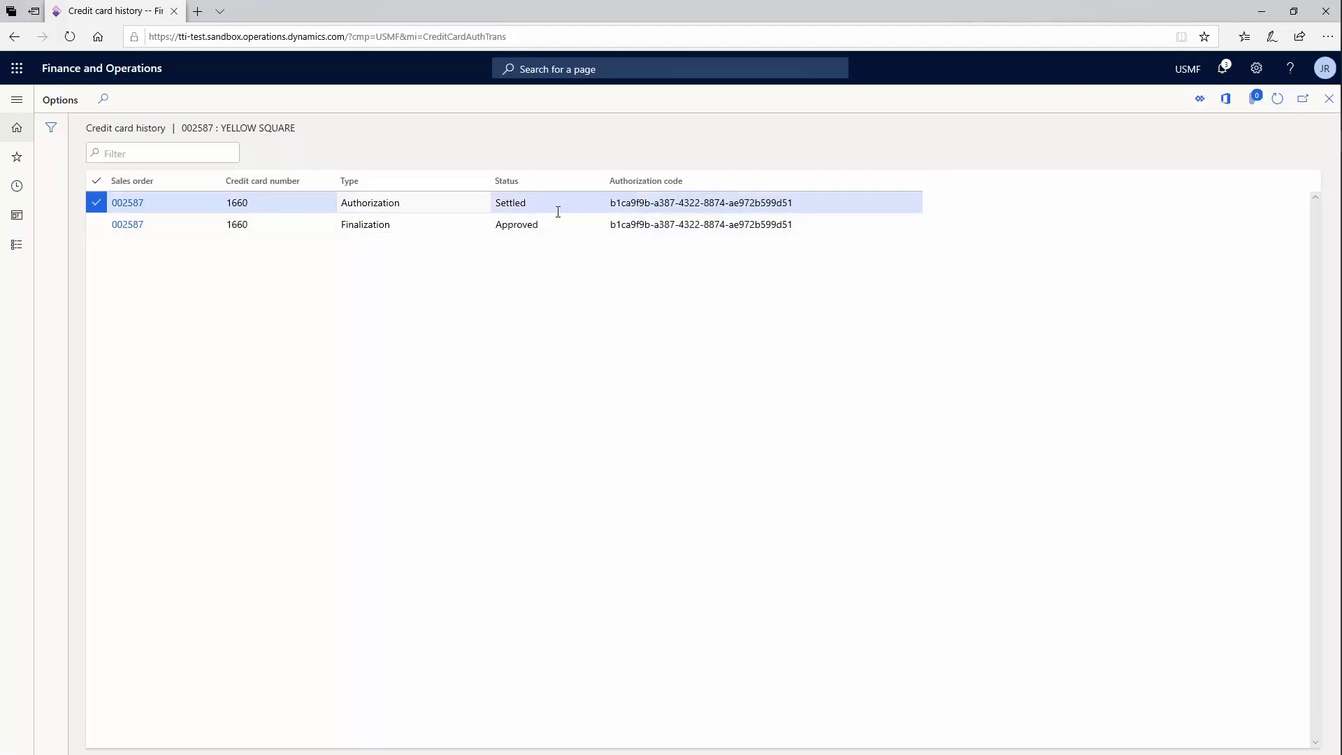
click(538, 203)
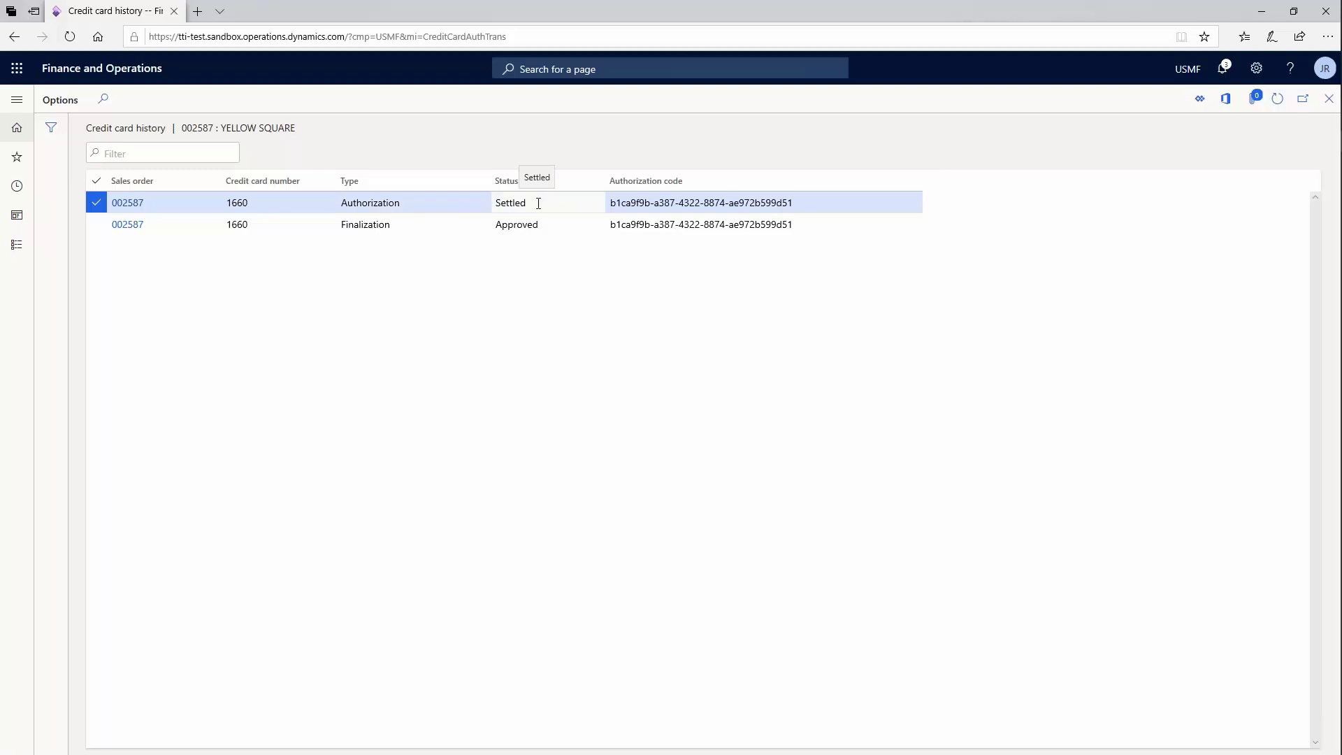
click(430, 225)
click(542, 231)
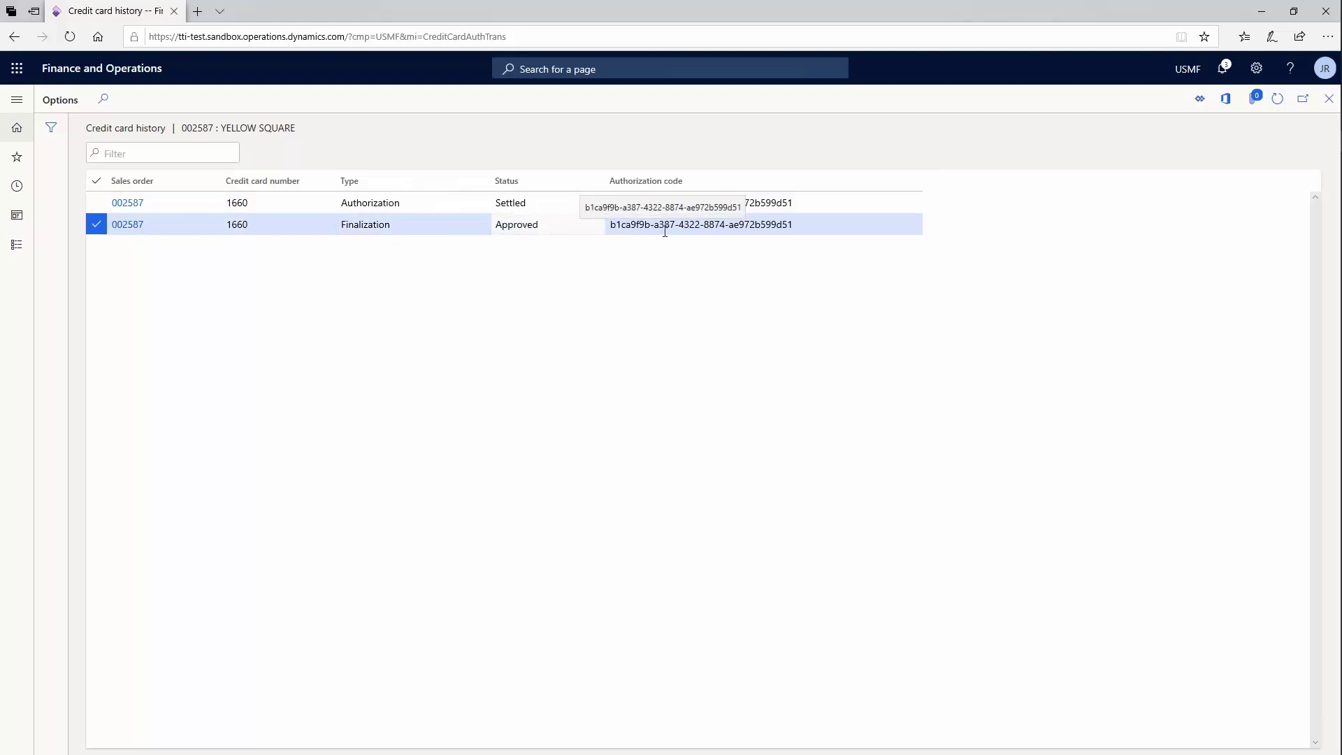
click(795, 225)
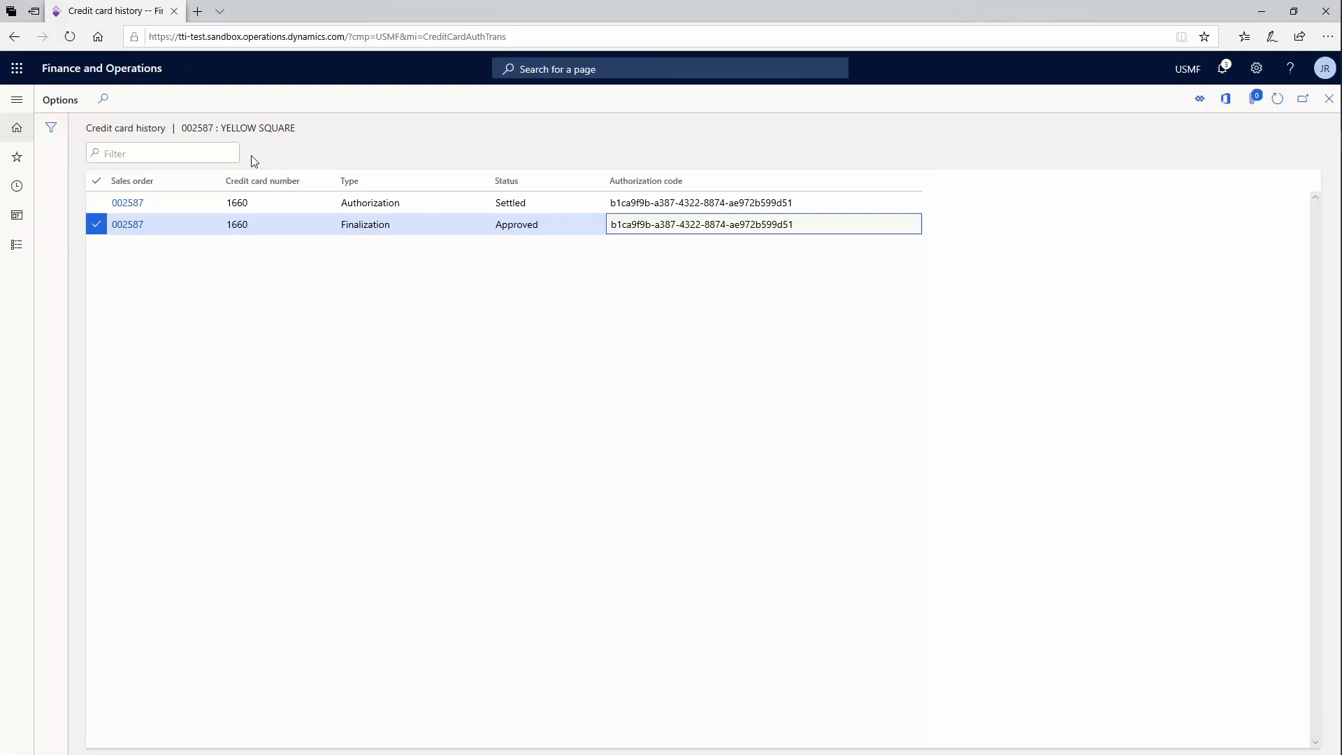
Open the Customer payment journal under Accounts receivable > Payments
click(14, 103)
click(96, 159)
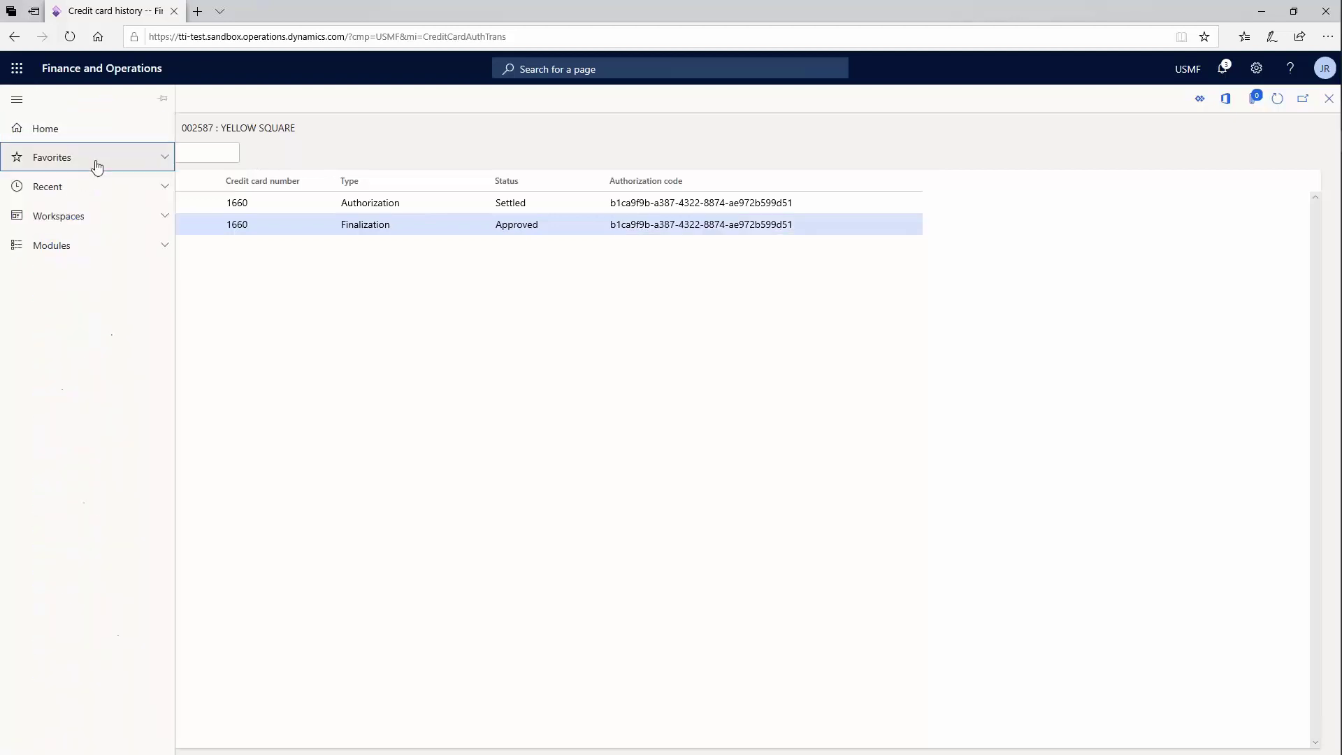
click(120, 245)
click(125, 302)
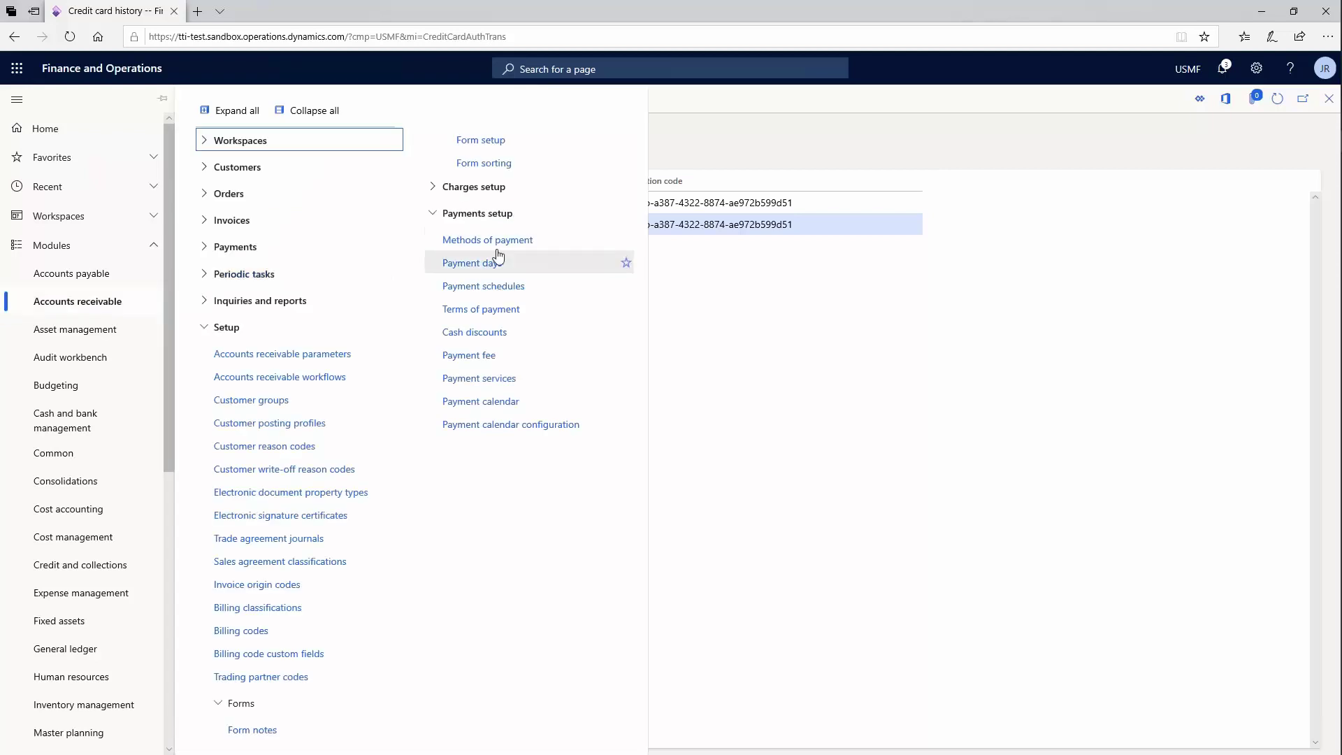
click(250, 249)
click(271, 274)
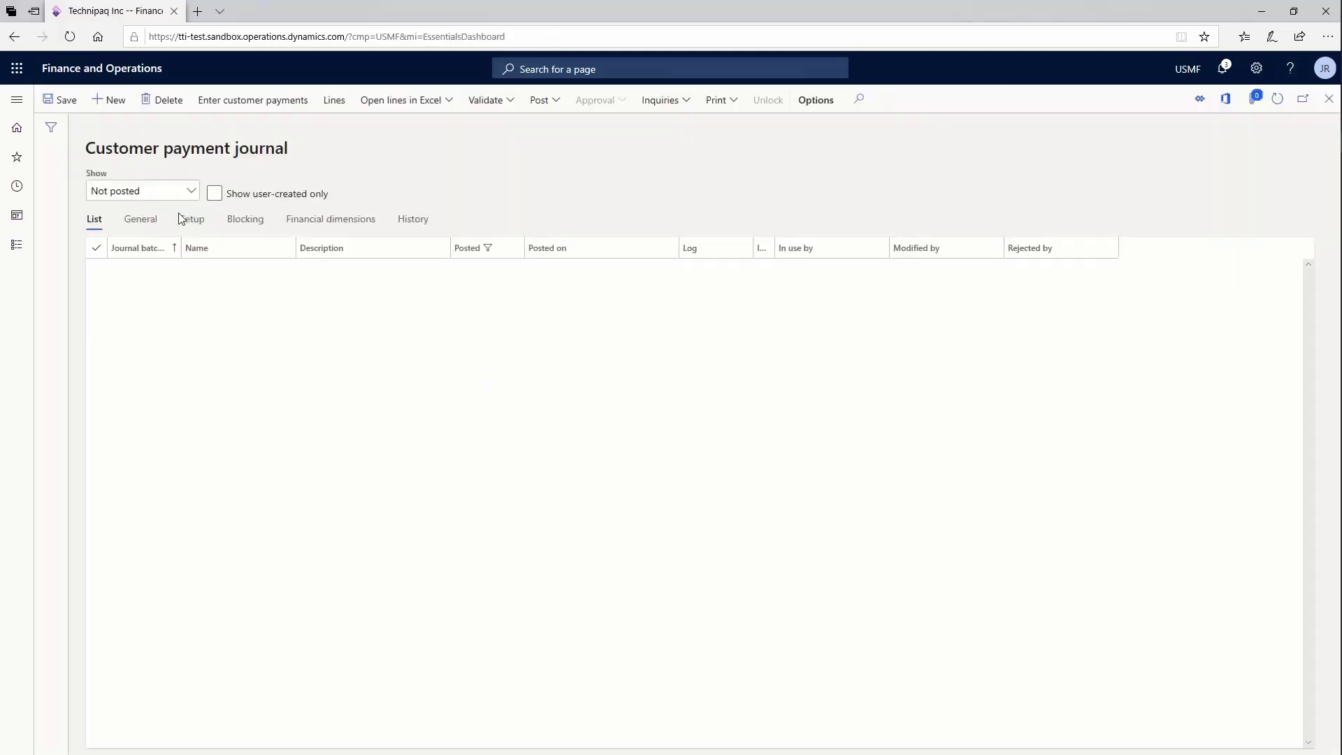
Show only posted journals, sorted by Posted on from newest to oldest
click(161, 191)
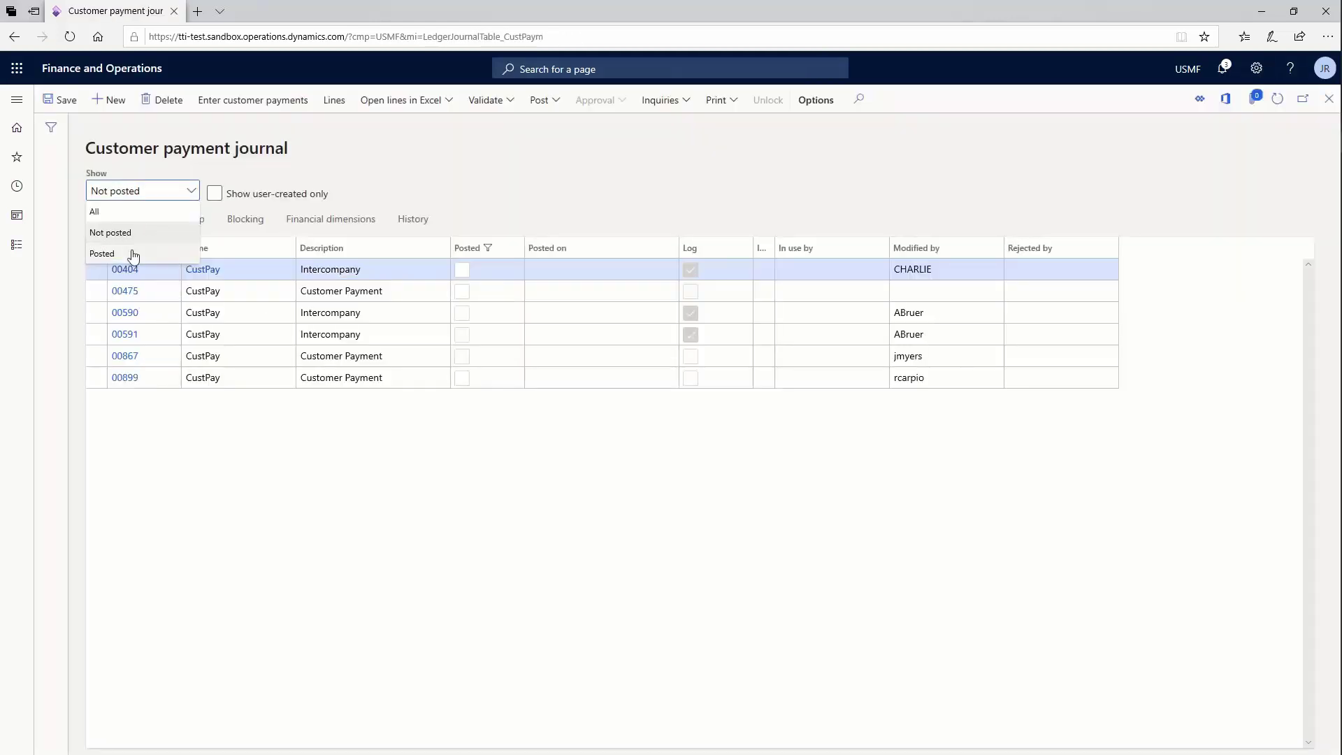
click(132, 255)
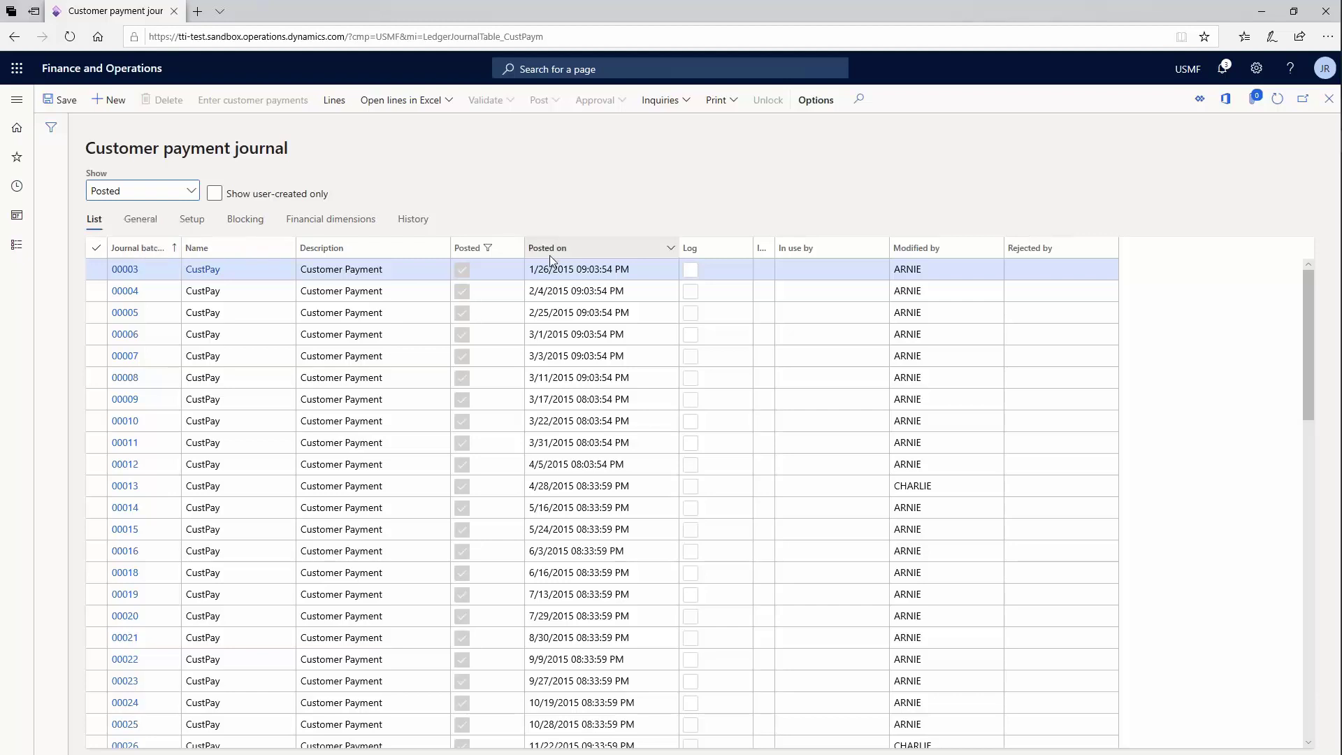
click(563, 270)
click(555, 247)
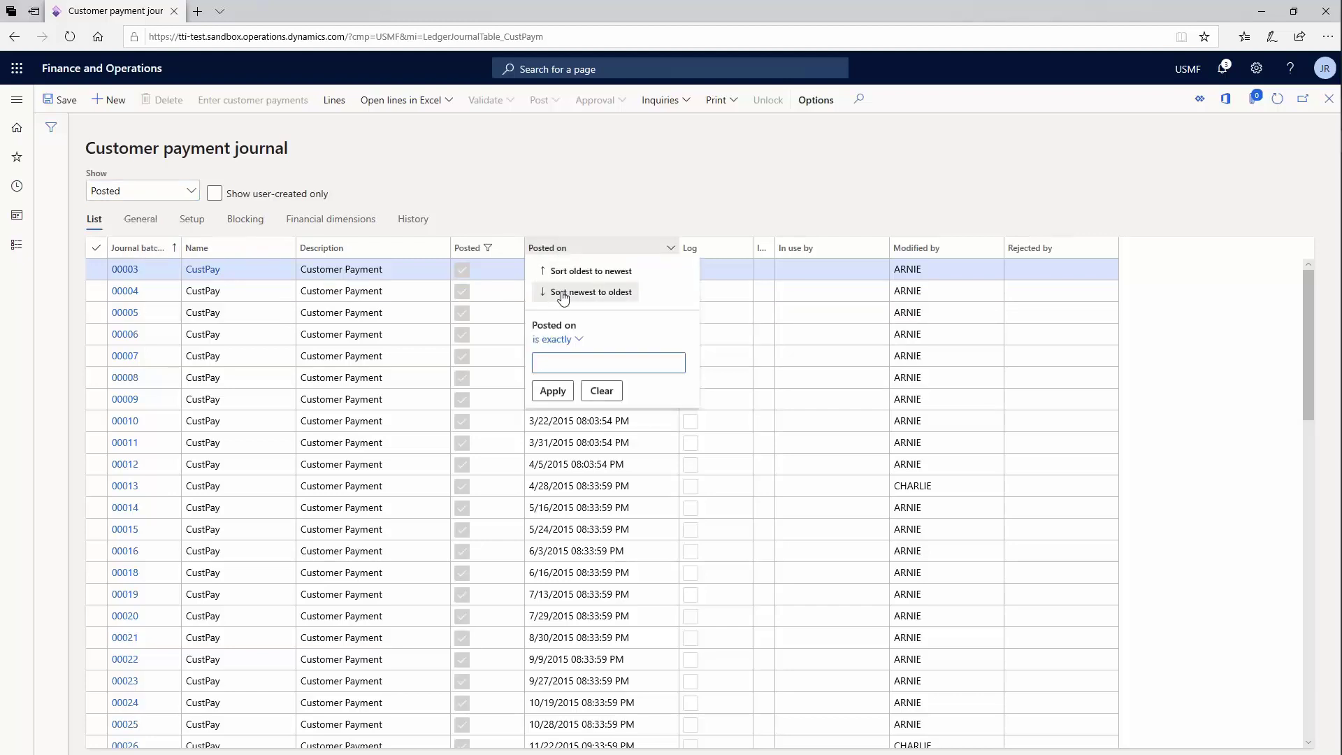
click(577, 292)
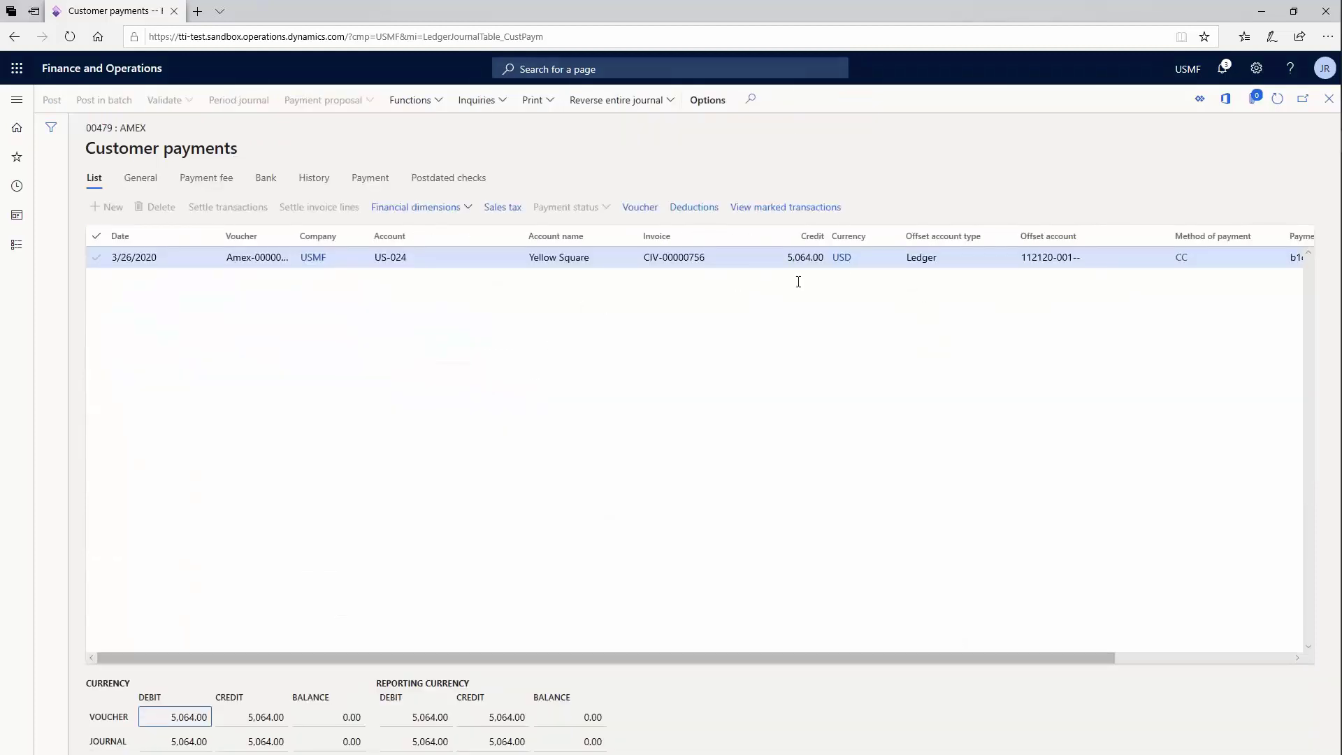
double_click(804, 257)
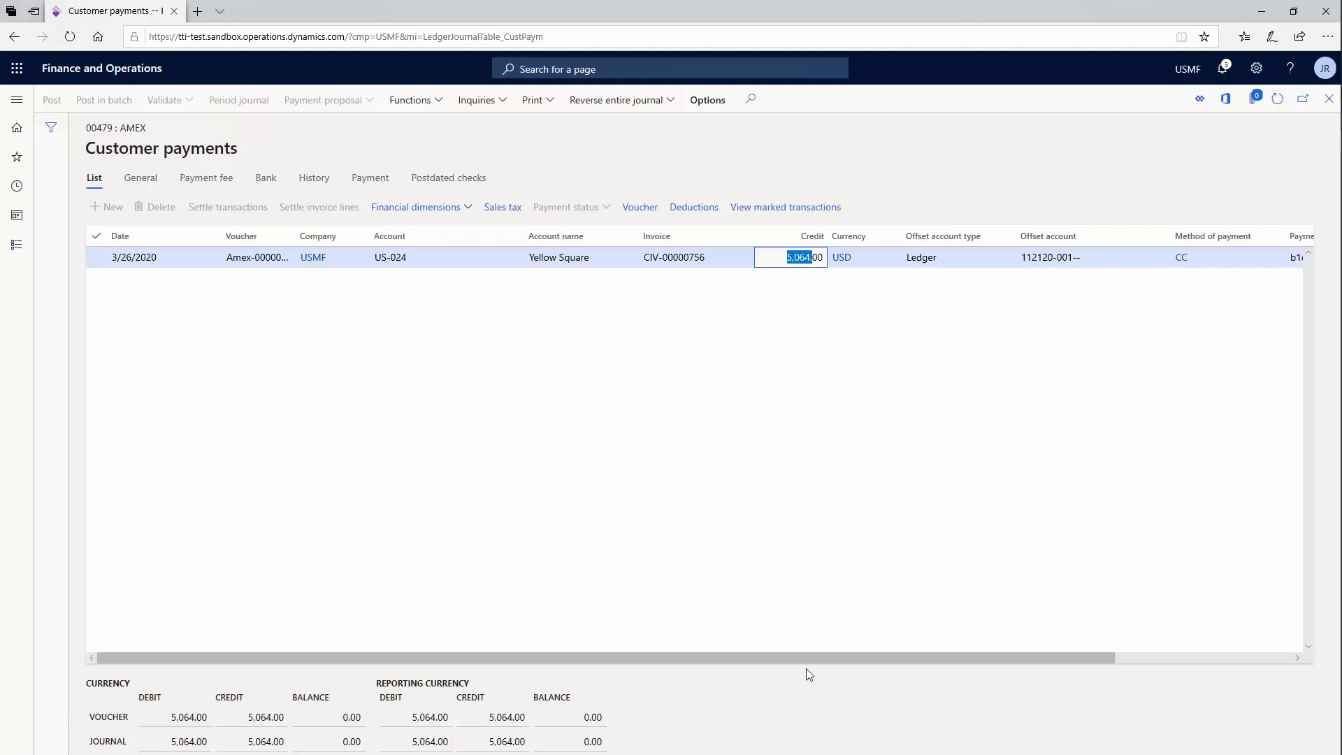
drag(811, 661, 1043, 666)
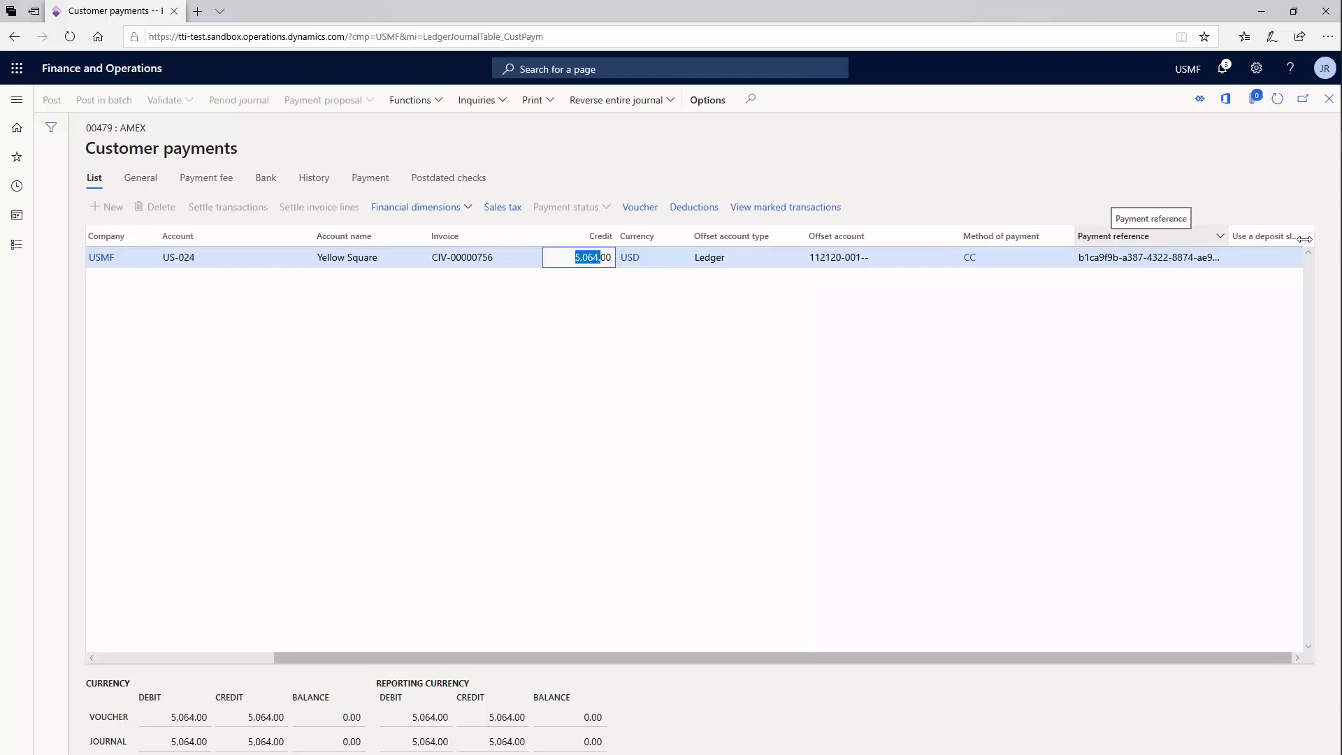
click(1203, 258)
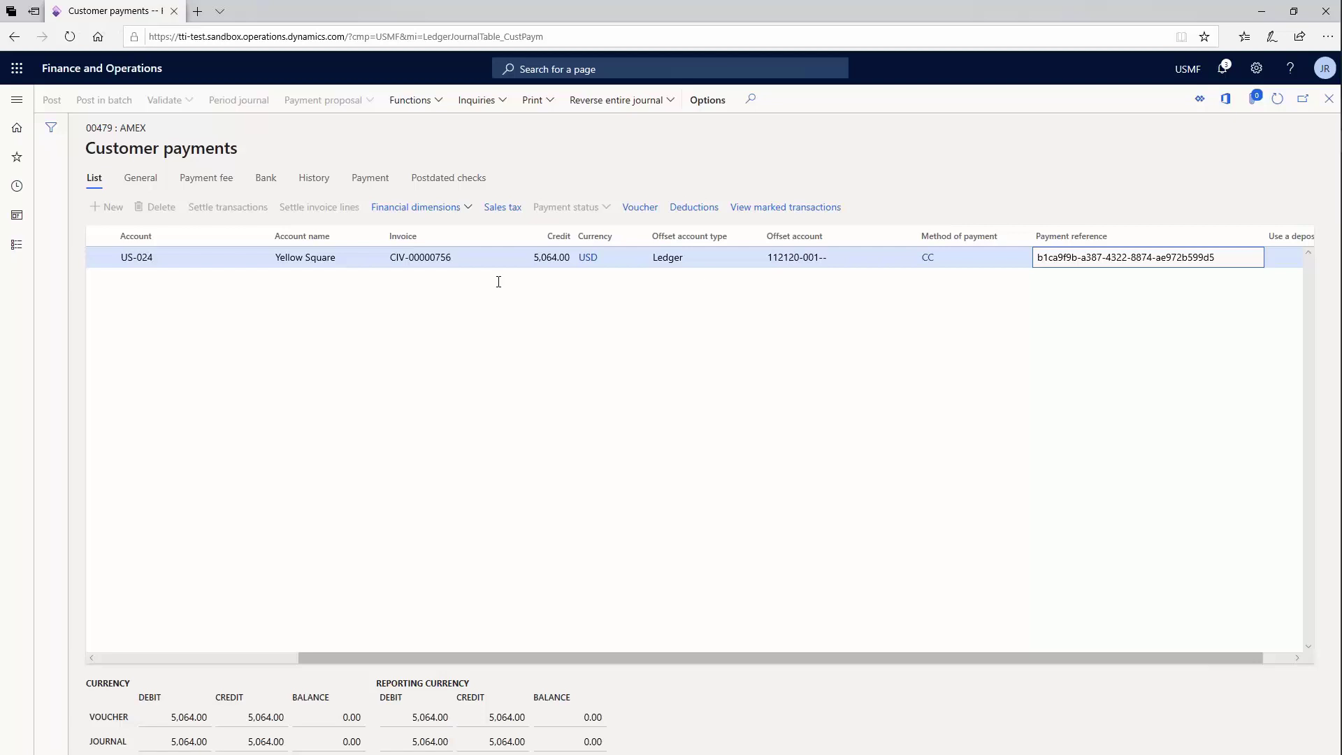
drag(607, 657, 387, 618)
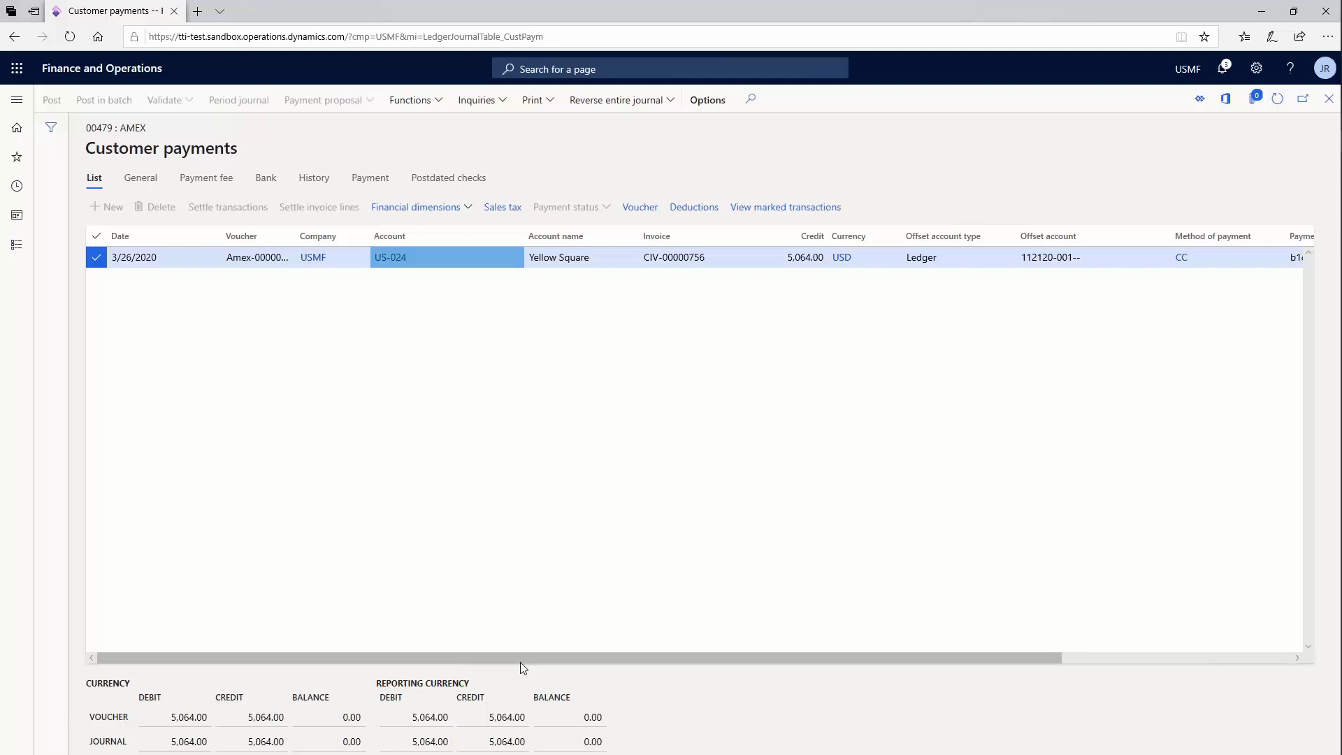
drag(527, 663, 769, 650)
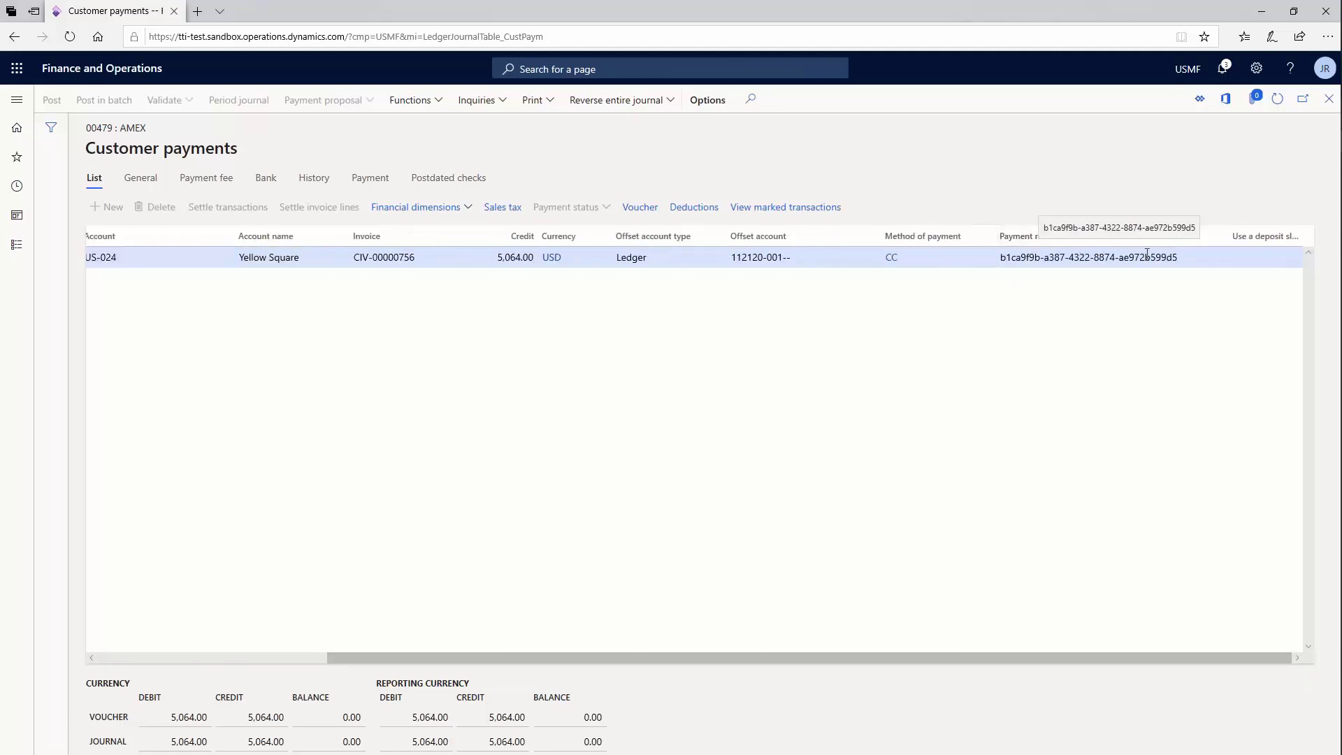
click(1172, 256)
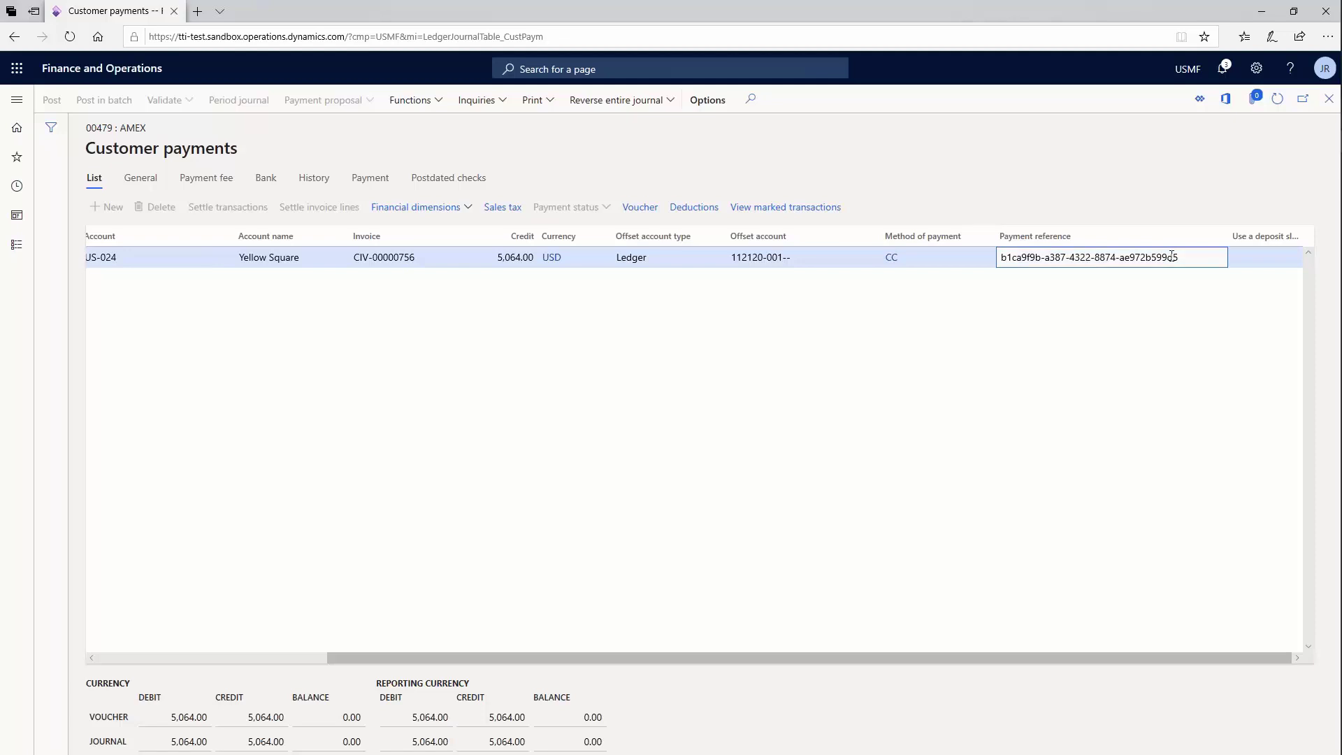
triple_click(1172, 256)
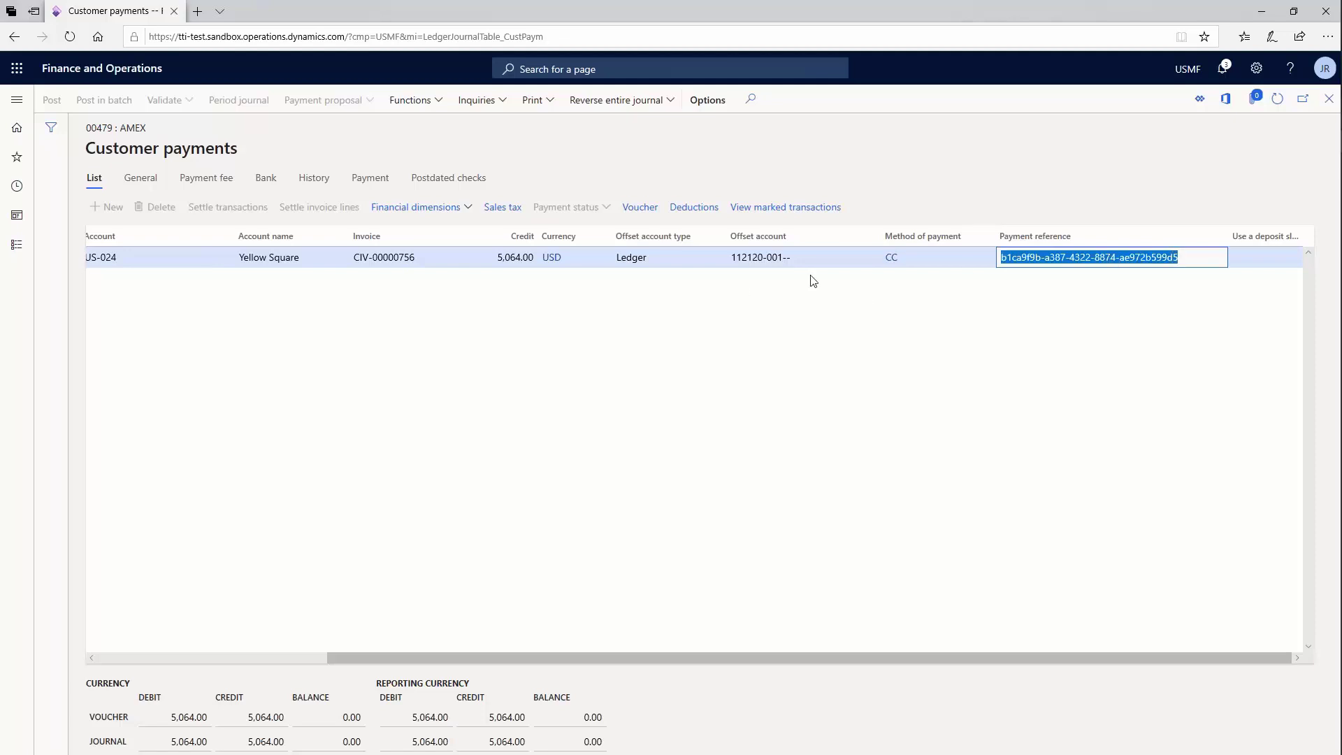